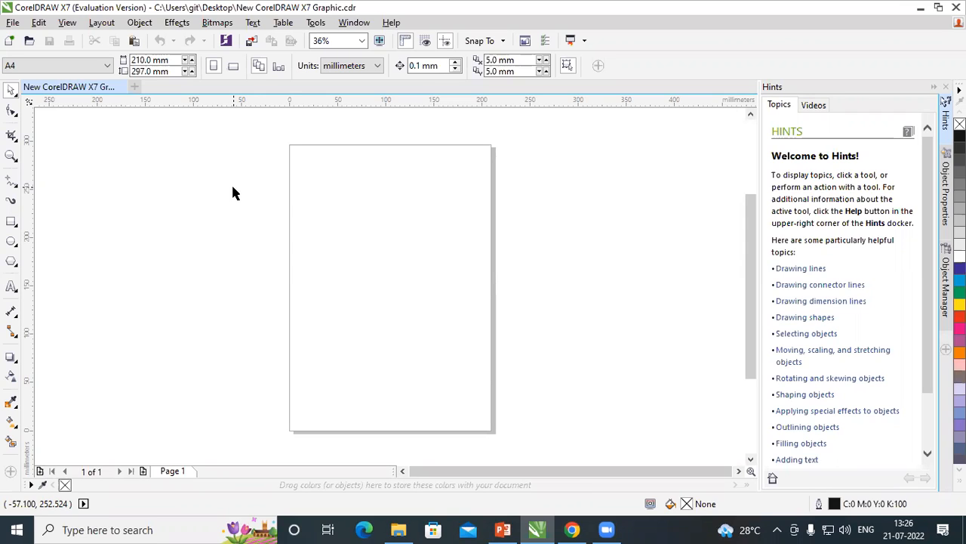
Choose the FA image from the Desktop folder for import into the drawing.
key(ctrl+i)
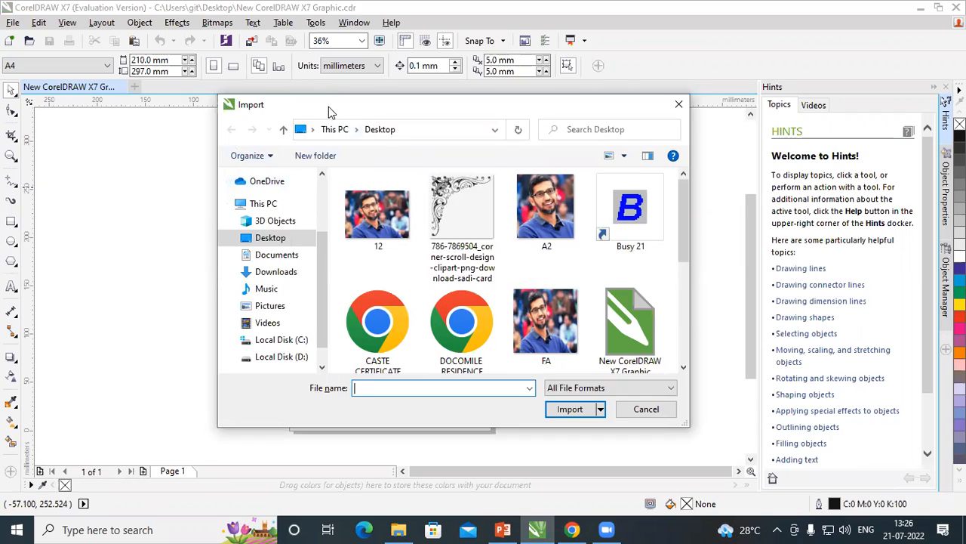
drag(329, 107, 398, 124)
drag(386, 302, 393, 358)
mouse_move(754, 249)
mouse_down()
mouse_move(754, 346)
mouse_move(747, 234)
mouse_up()
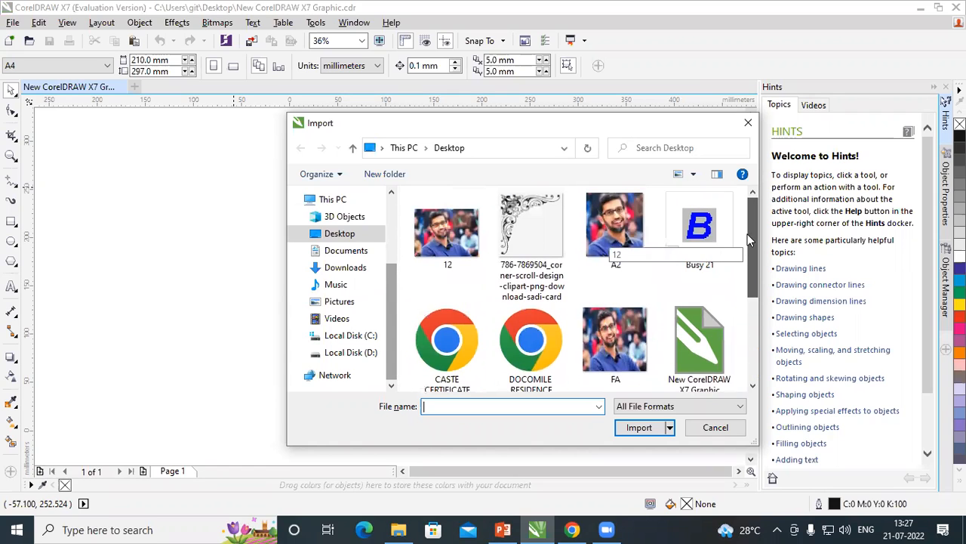
click(351, 252)
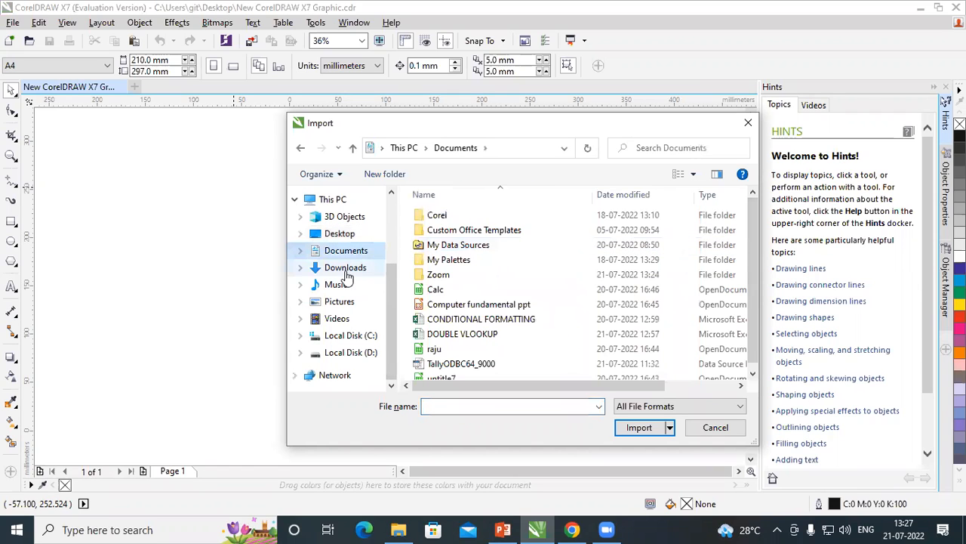
click(345, 269)
drag(754, 226, 734, 237)
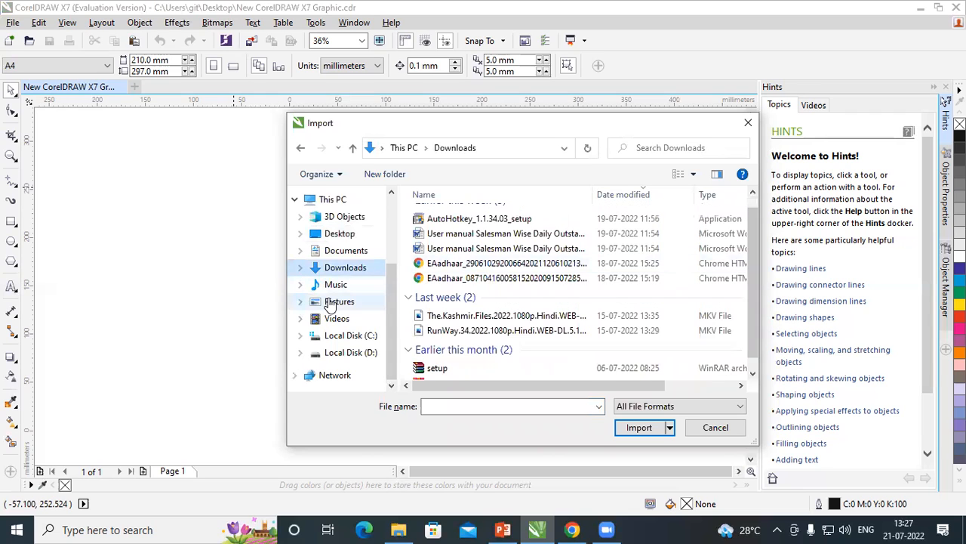
click(330, 302)
click(339, 237)
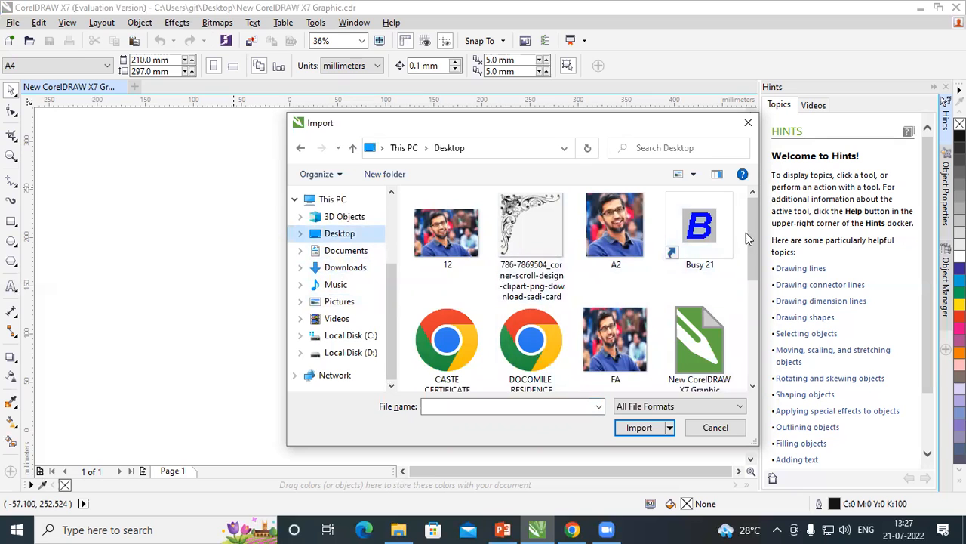
mouse_move(750, 226)
mouse_down()
mouse_move(750, 317)
mouse_move(748, 231)
mouse_up()
click(630, 329)
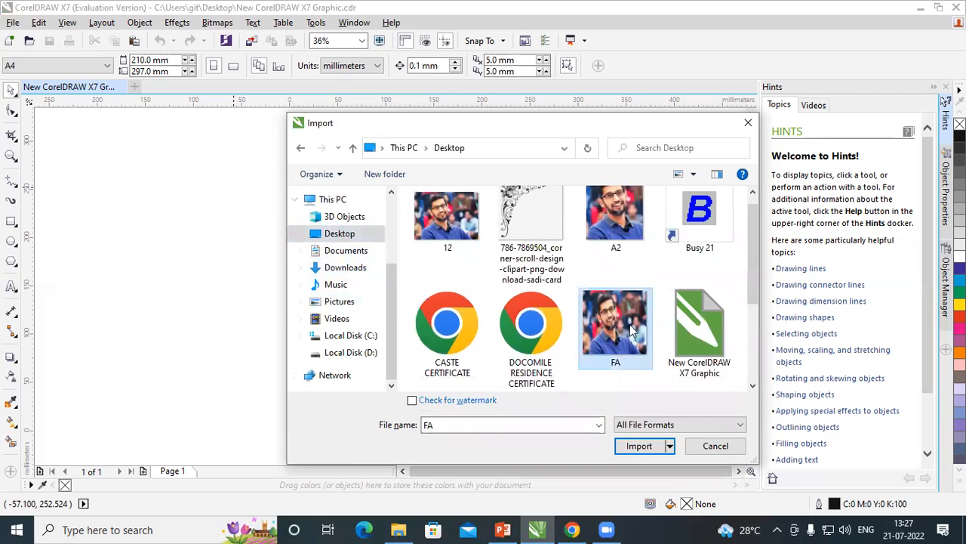
click(633, 446)
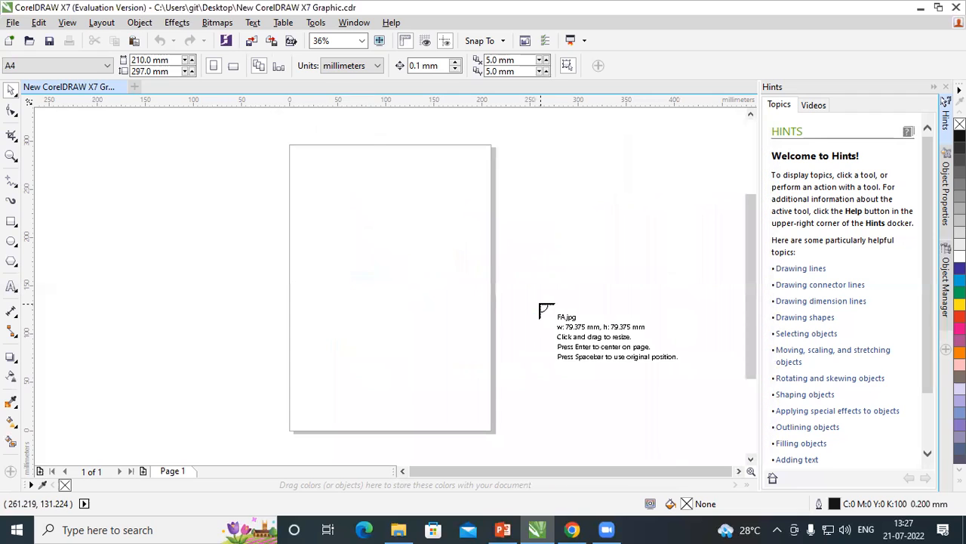
Place the imported FA photo about 201 mm square, overlapping the page's left edge.
drag(141, 164, 333, 355)
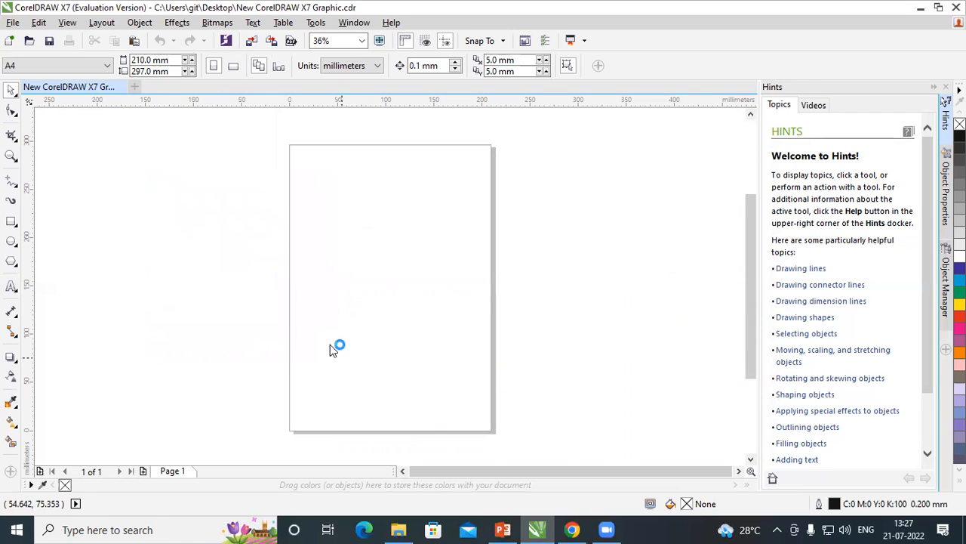
drag(290, 257, 344, 248)
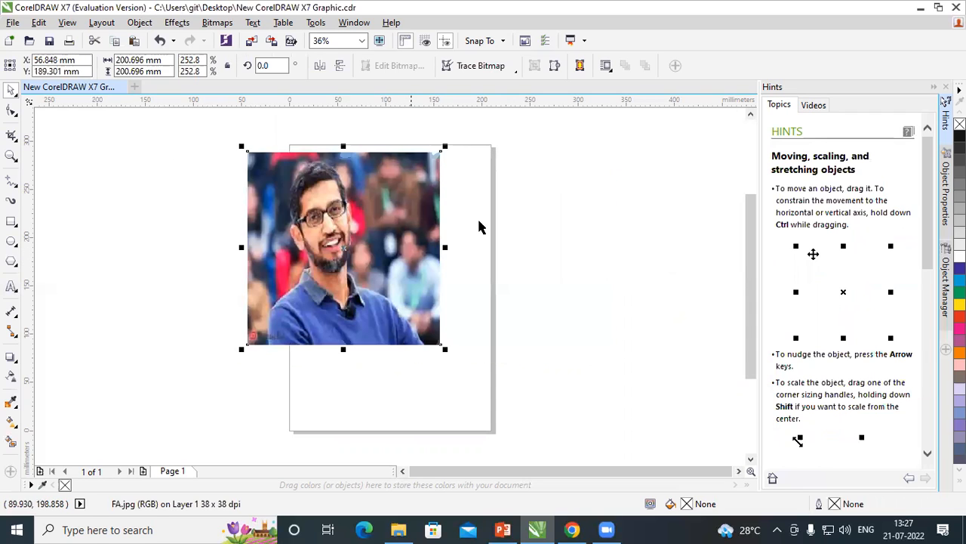
click(499, 223)
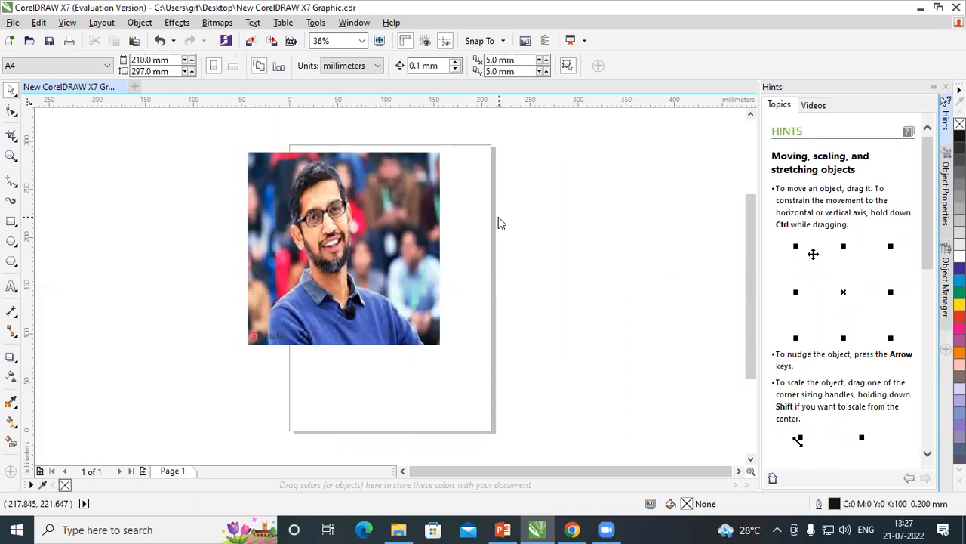
Move the FA photo about 104 mm to the right so it overlaps the page's right edge.
key(ctrl+i)
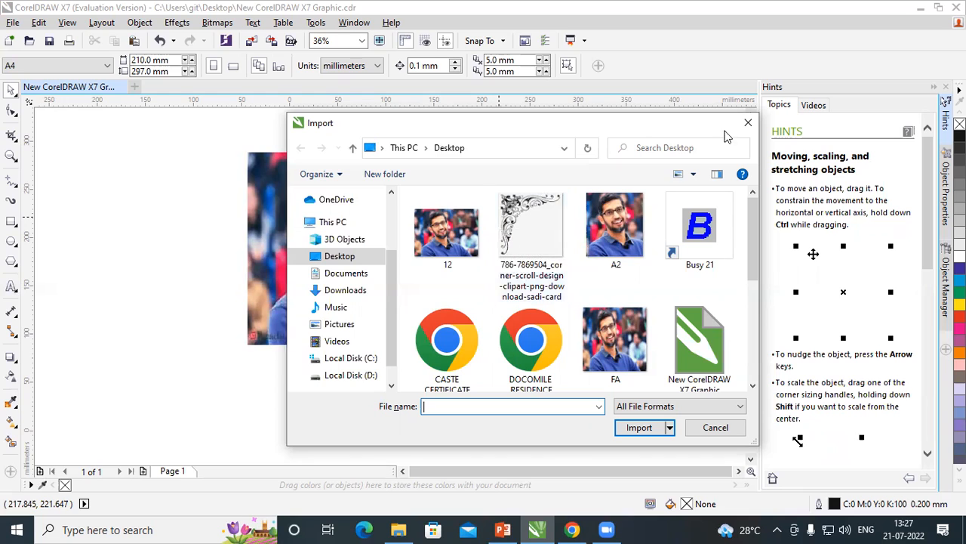
click(748, 123)
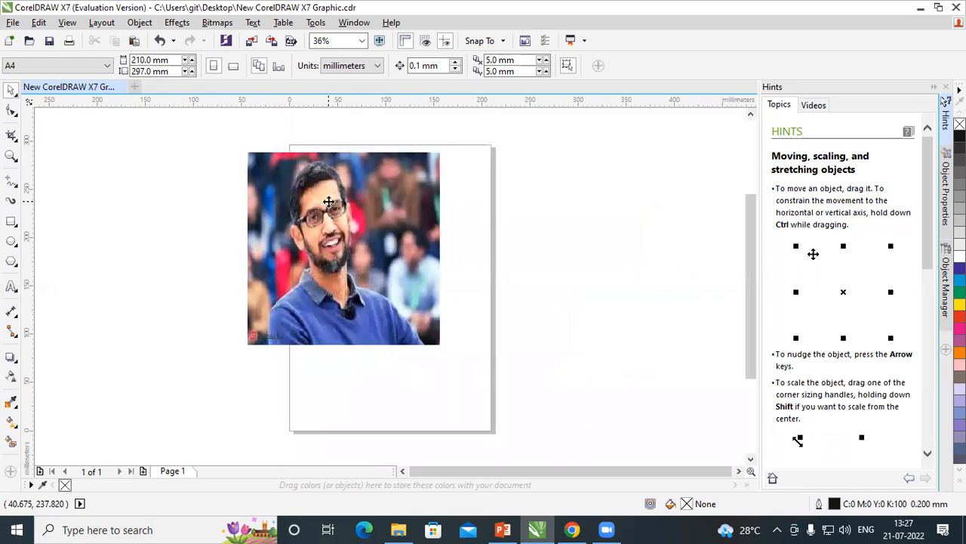
click(330, 209)
drag(332, 209, 431, 200)
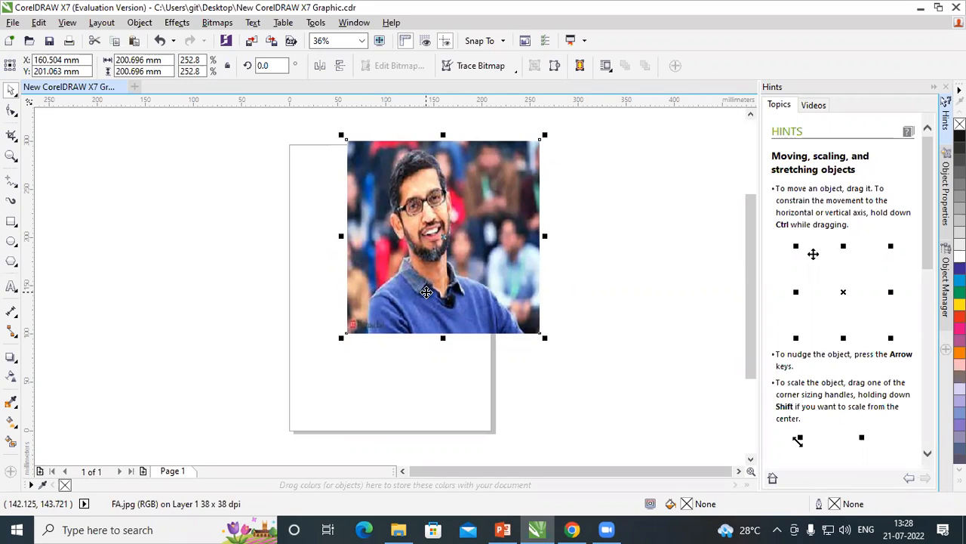
Crop the photo around the head and shoulders to about 124 × 155 mm, and again more tightly to about 87 × 135 mm.
click(11, 137)
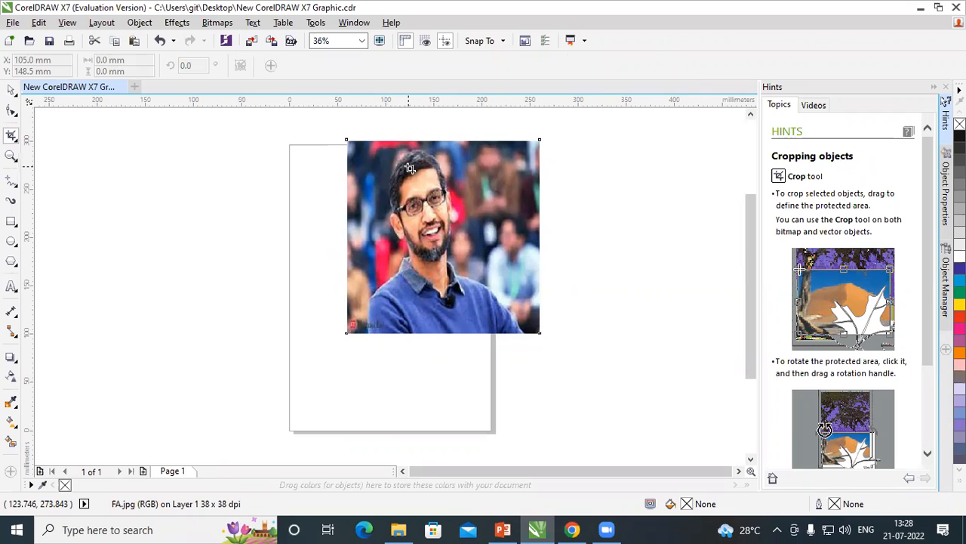
drag(367, 141, 486, 290)
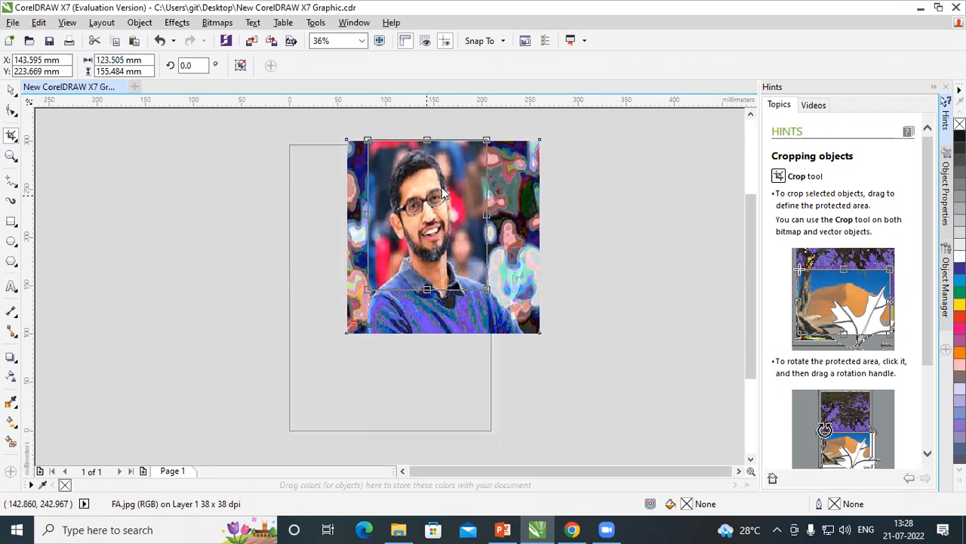
drag(423, 220, 415, 196)
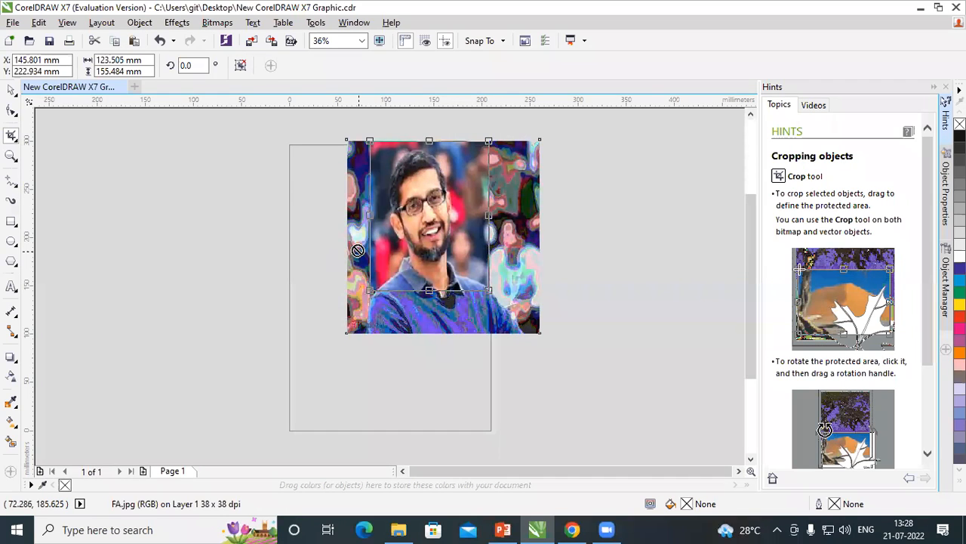
key(Return)
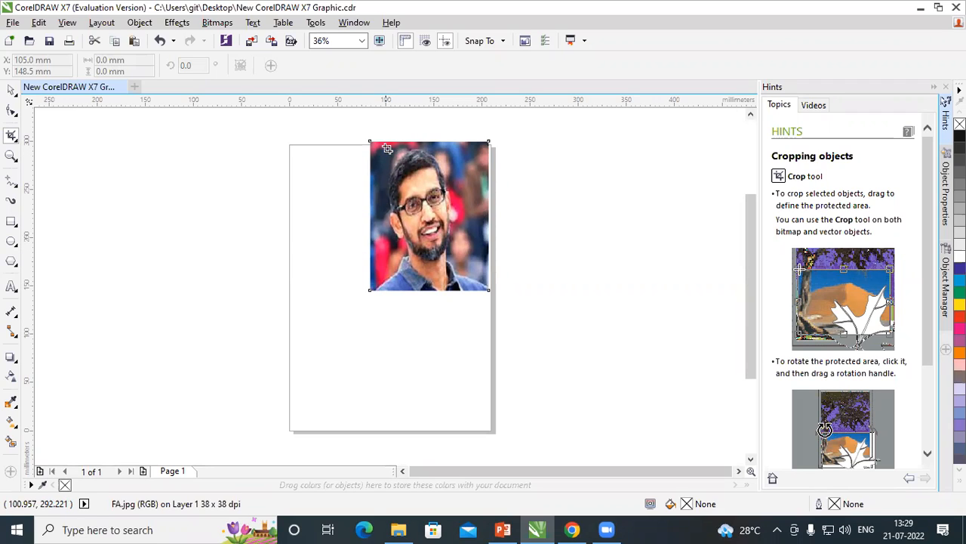
drag(383, 146, 467, 275)
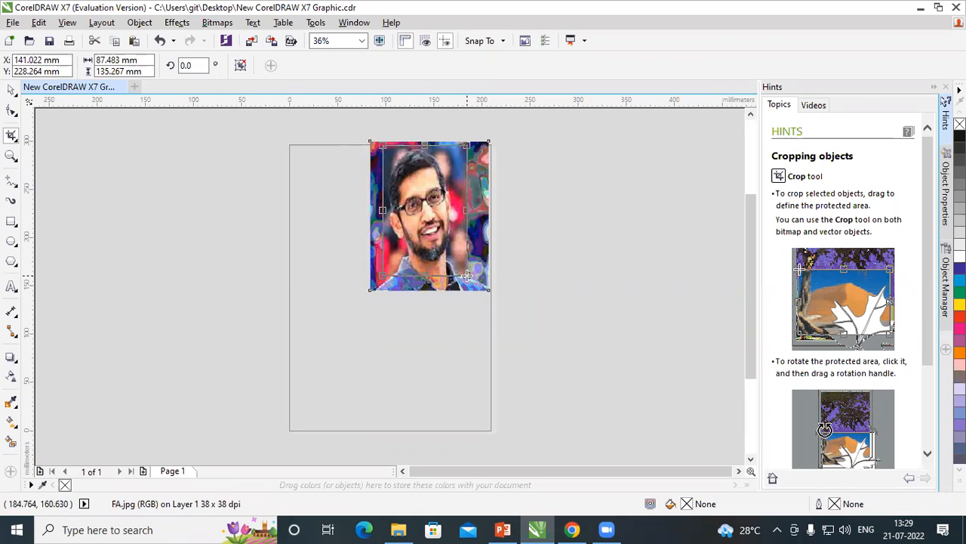
key(Return)
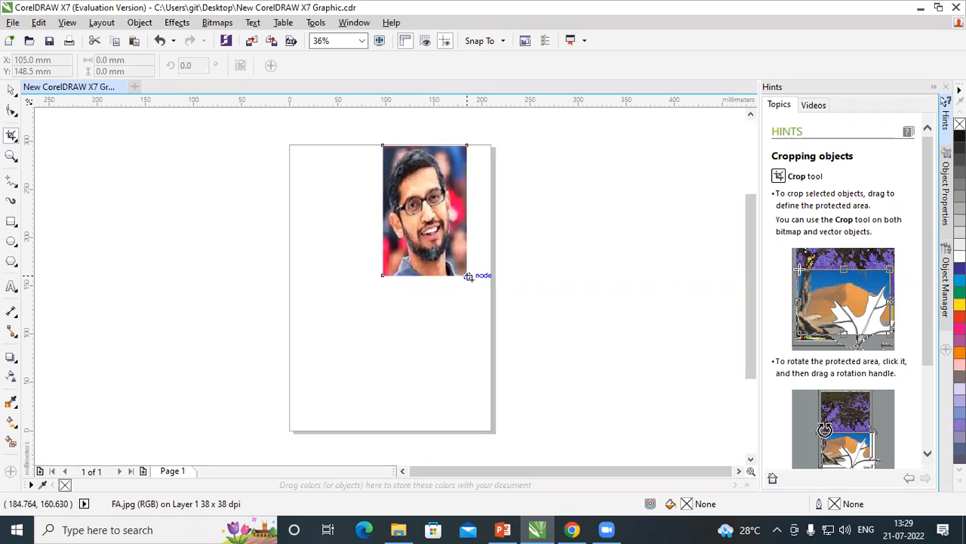
Scale the cropped photo down to about 74 × 115 mm and move it off the page to the right.
click(12, 90)
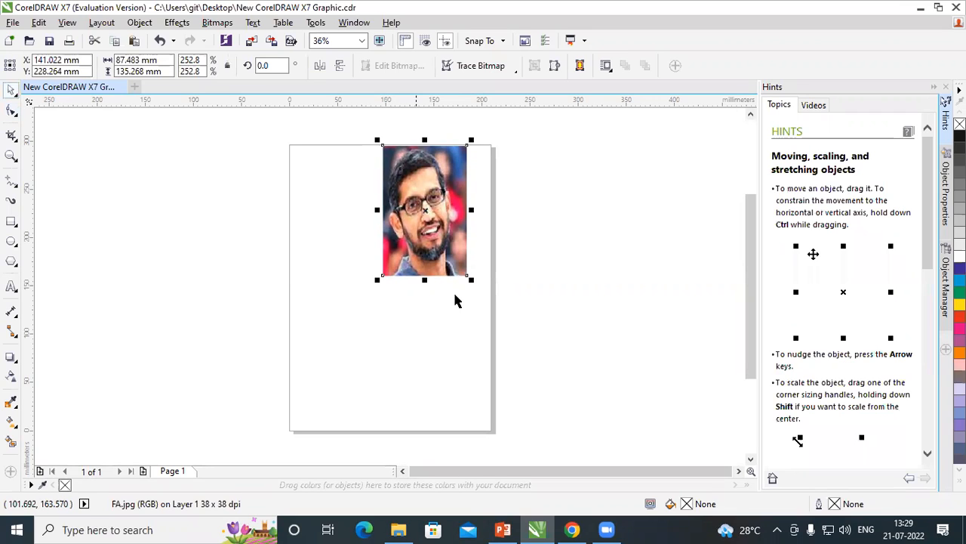
drag(471, 281, 454, 256)
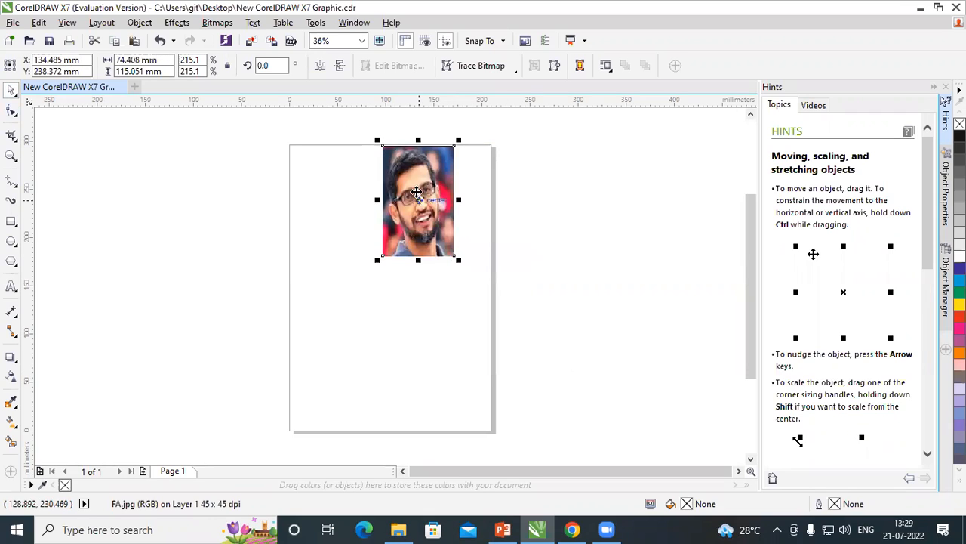
drag(392, 173, 607, 163)
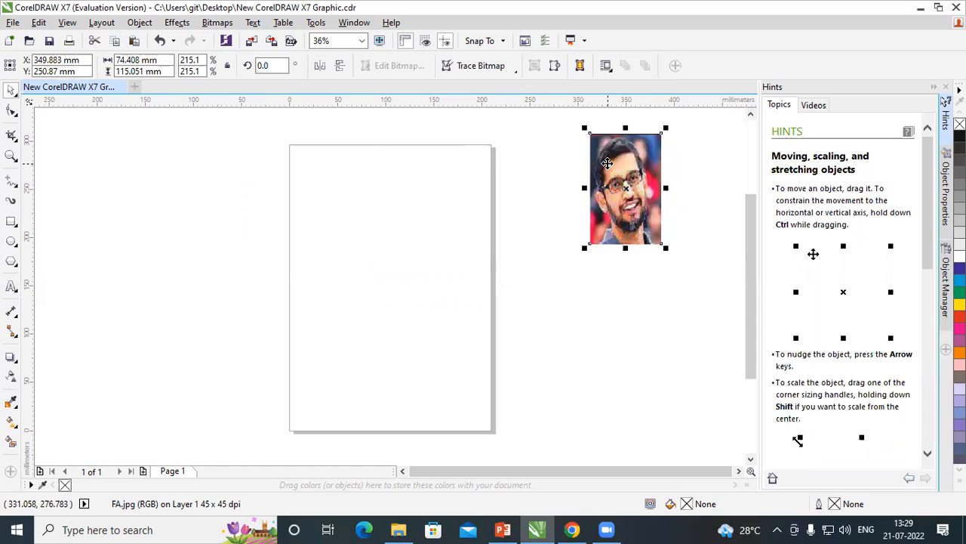
click(202, 169)
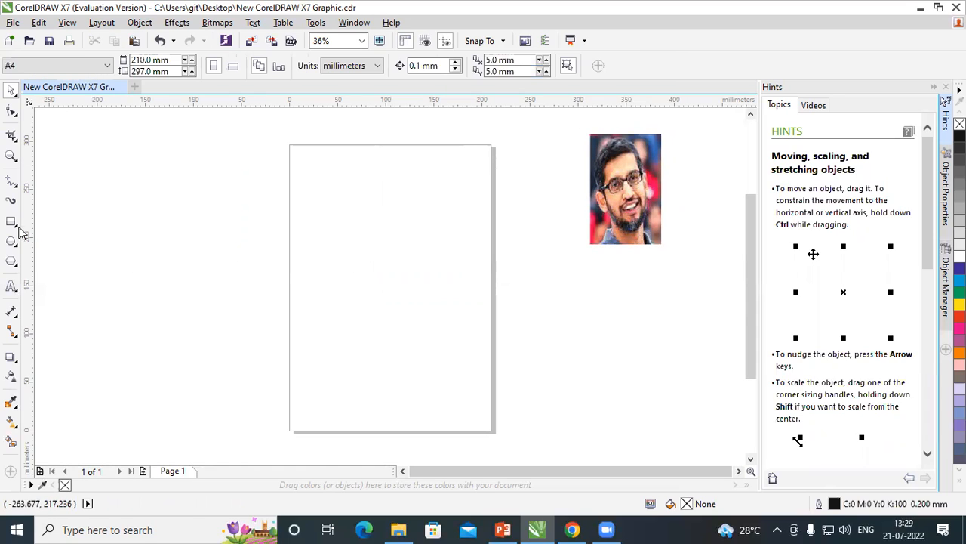
Draw a rectangle about 271 × 137 mm across the page's left edge with a 2.5 mm outline and yellow fill.
click(12, 224)
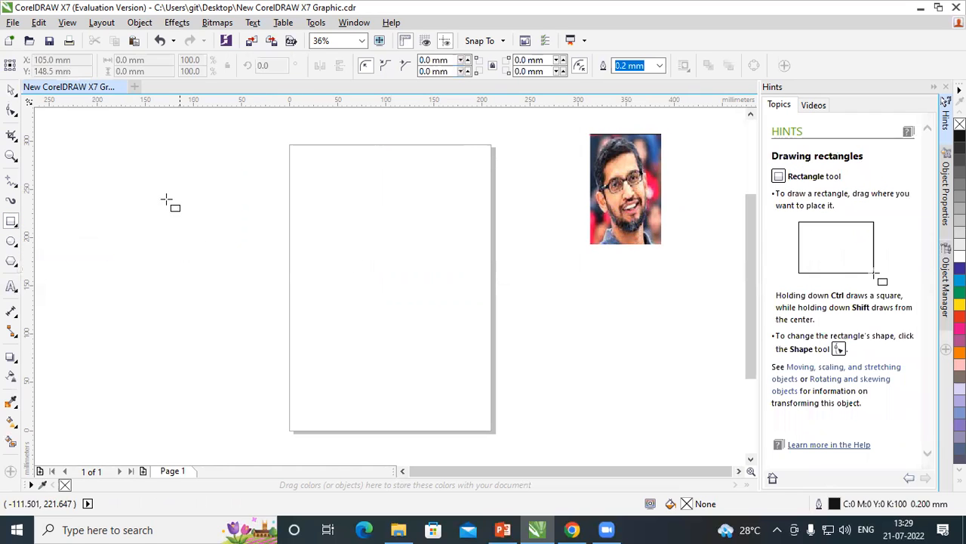
mouse_move(120, 180)
mouse_down()
mouse_move(178, 238)
mouse_move(320, 295)
mouse_move(379, 330)
mouse_move(380, 312)
mouse_up()
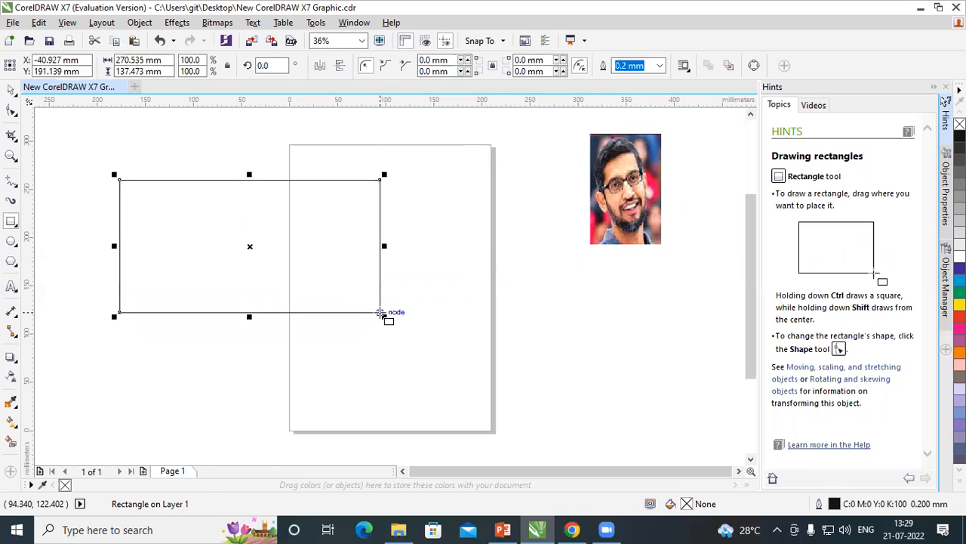
click(659, 65)
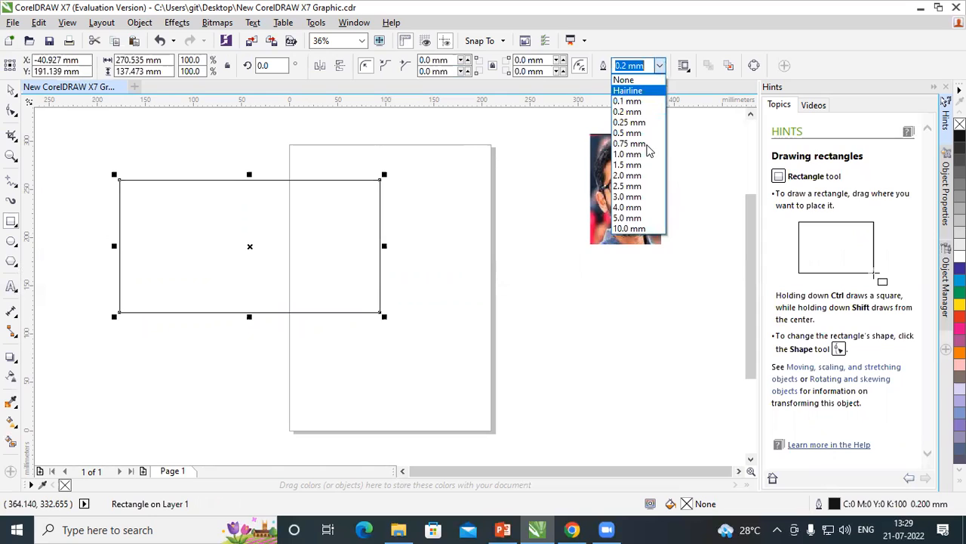
click(632, 186)
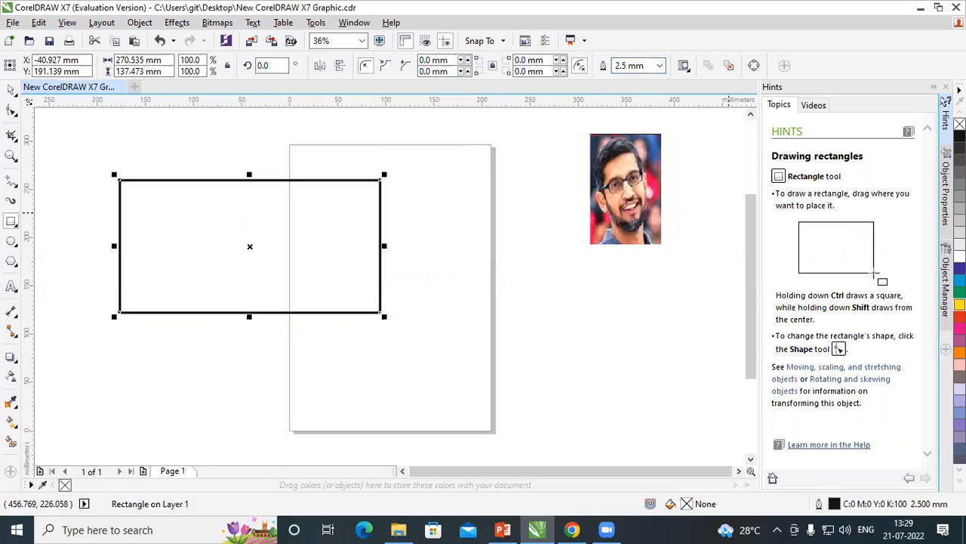
click(960, 304)
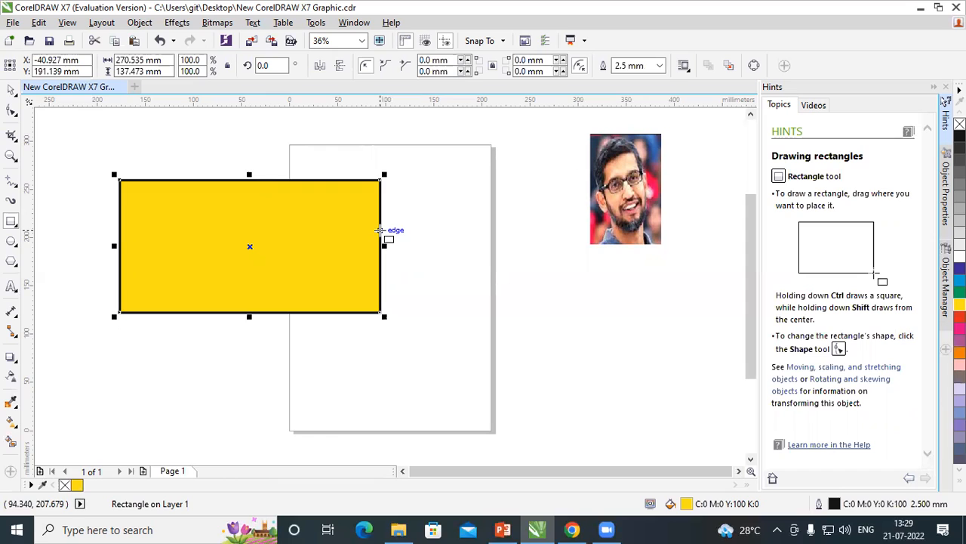
Crop the yellow rectangle to its left part with a crop area about 156 × 186 mm.
click(11, 136)
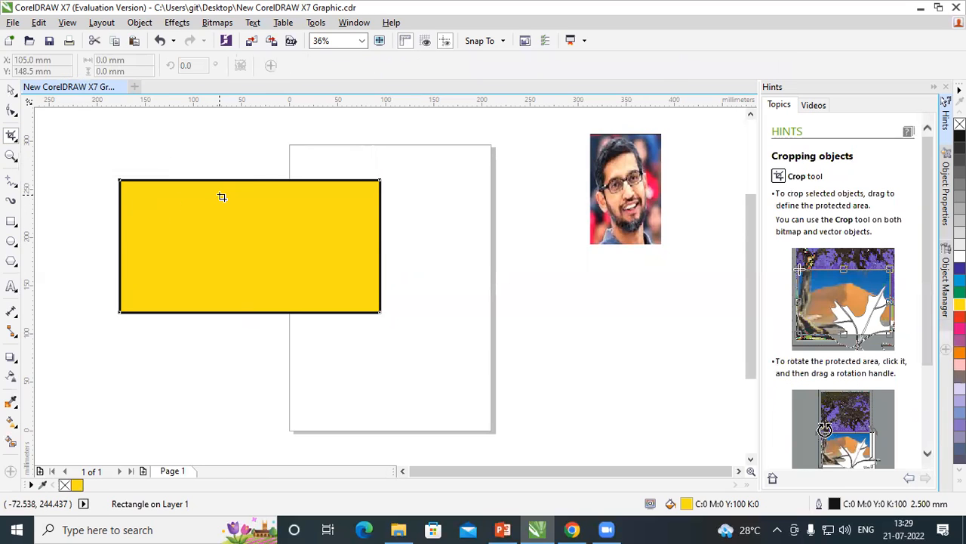
drag(110, 168, 259, 346)
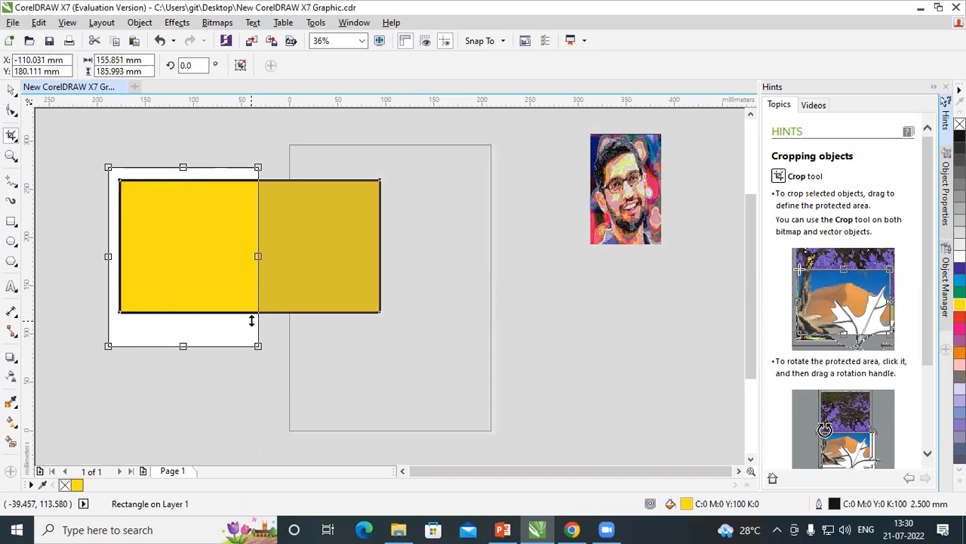
click(188, 212)
double_click(188, 209)
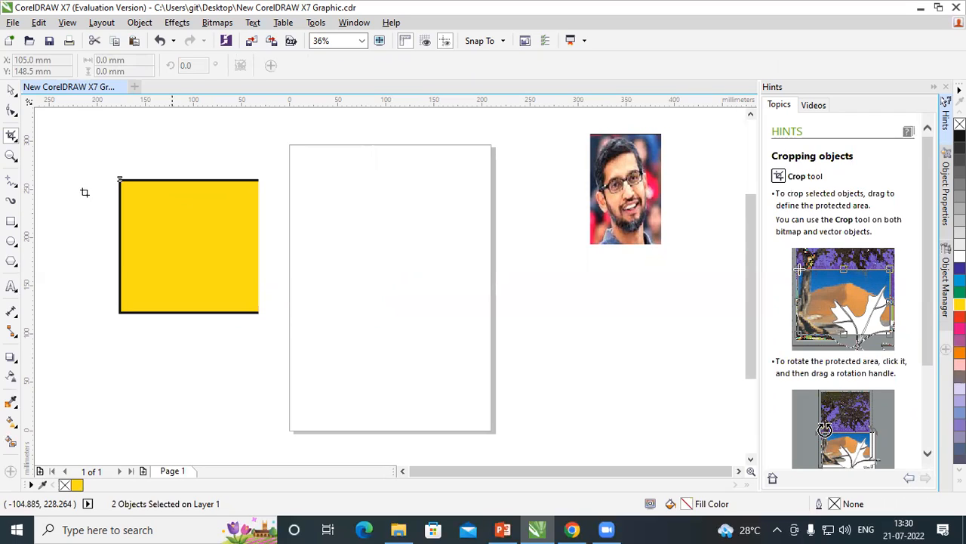
Move the cropped yellow rectangle onto the page with its left side along the page's left edge, and deselect it.
click(12, 89)
drag(183, 221, 361, 220)
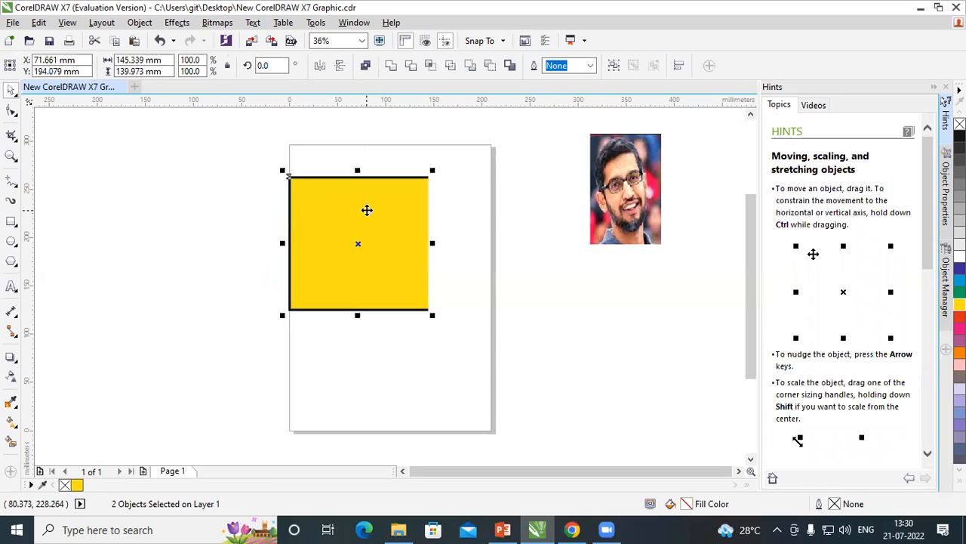
click(502, 330)
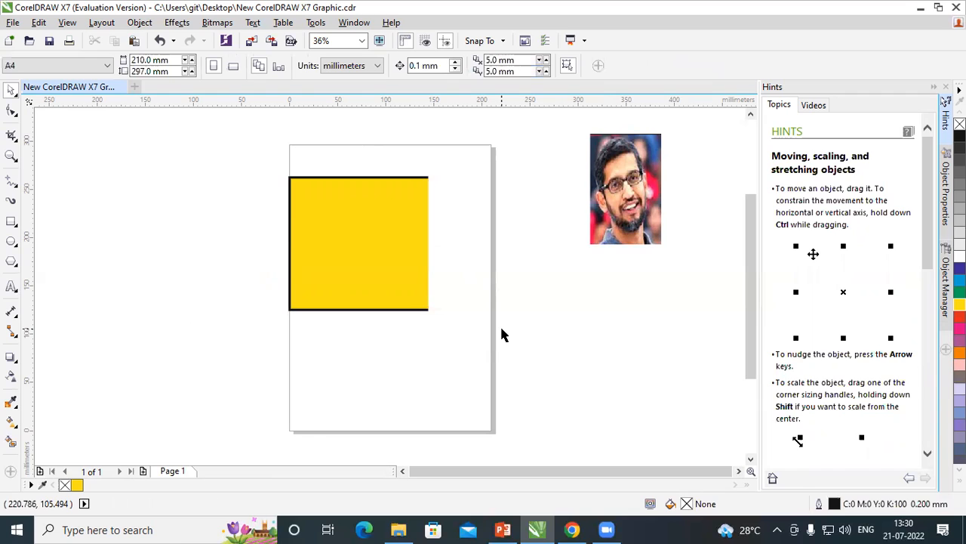
With nothing selected, crop the yellow rectangle to its upper part using a crop area about 212 × 110 mm.
click(626, 178)
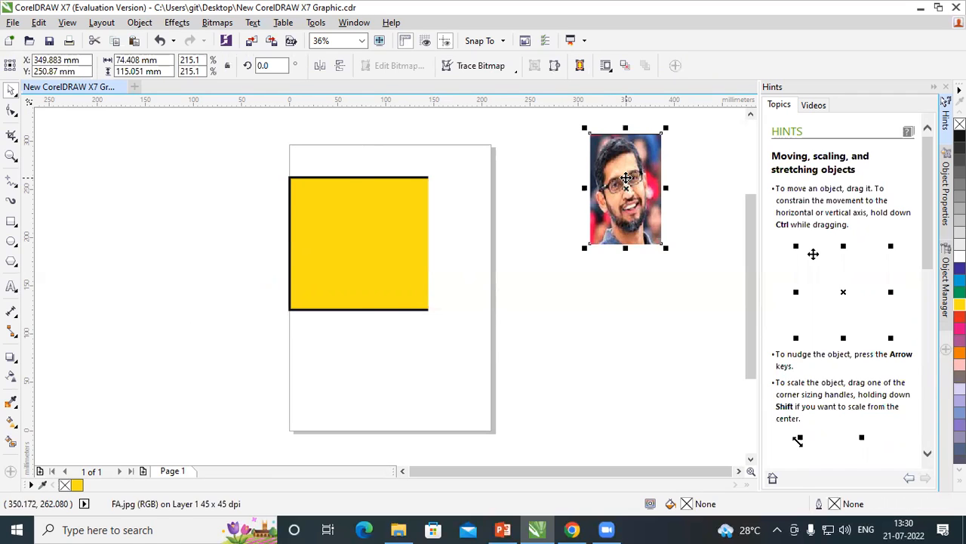
click(579, 356)
click(345, 263)
click(521, 320)
click(10, 135)
drag(264, 153, 467, 258)
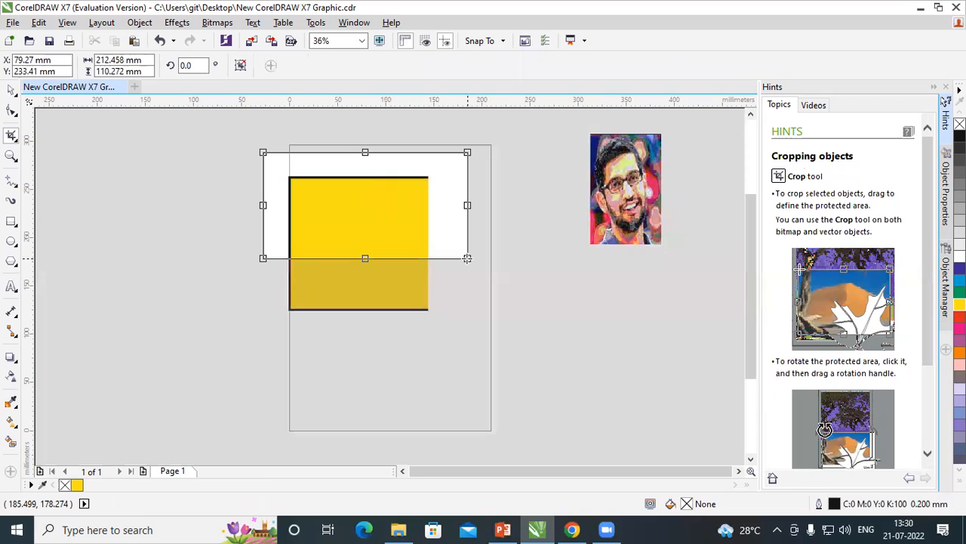
key(Return)
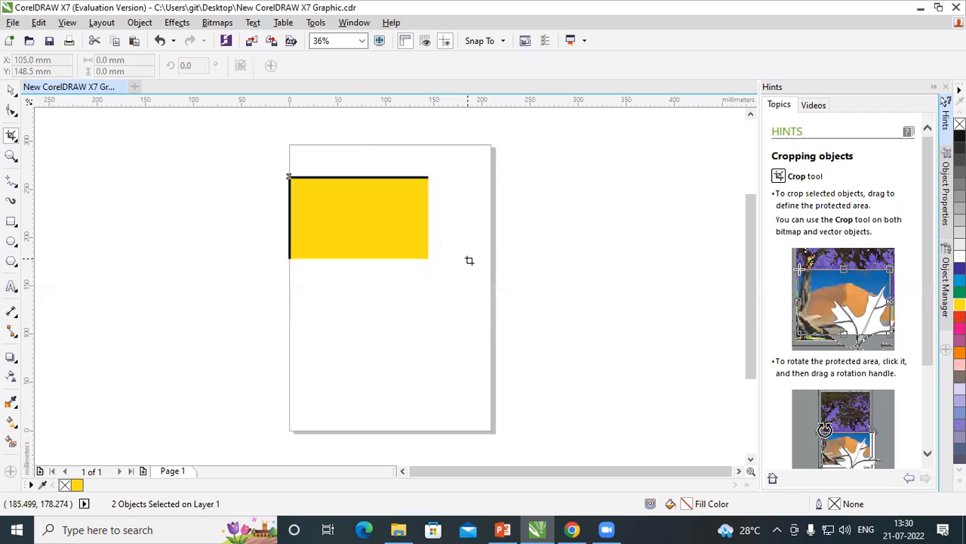
Draw a rectangle about 168 × 91 mm off the page, left of the yellow rectangle, and fill it cyan.
click(12, 220)
drag(75, 195, 239, 284)
click(960, 281)
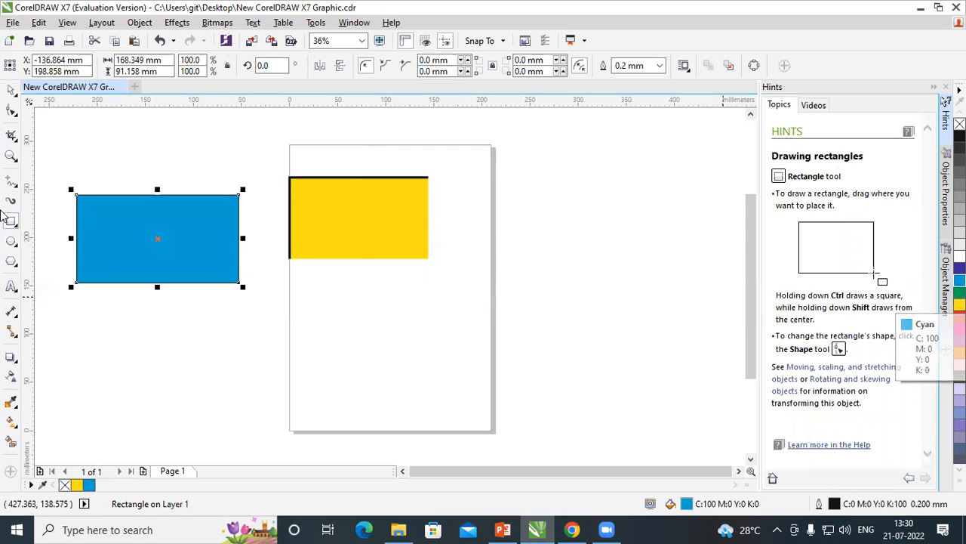
Draw a red rectangle about 201 × 80 mm across the page's lower right edge and a cyan one about 191 × 82 mm right of the page.
drag(352, 305, 546, 384)
click(960, 317)
drag(521, 166, 706, 246)
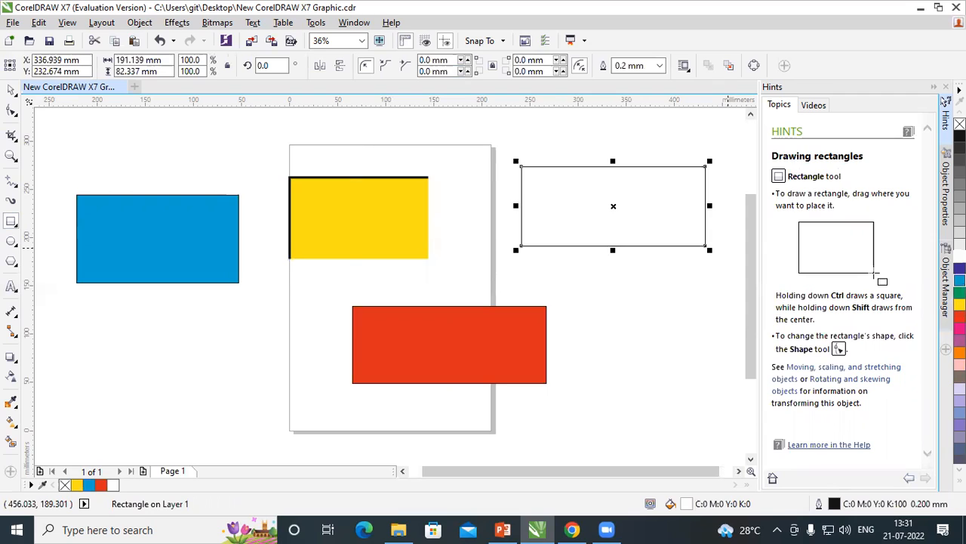
click(954, 251)
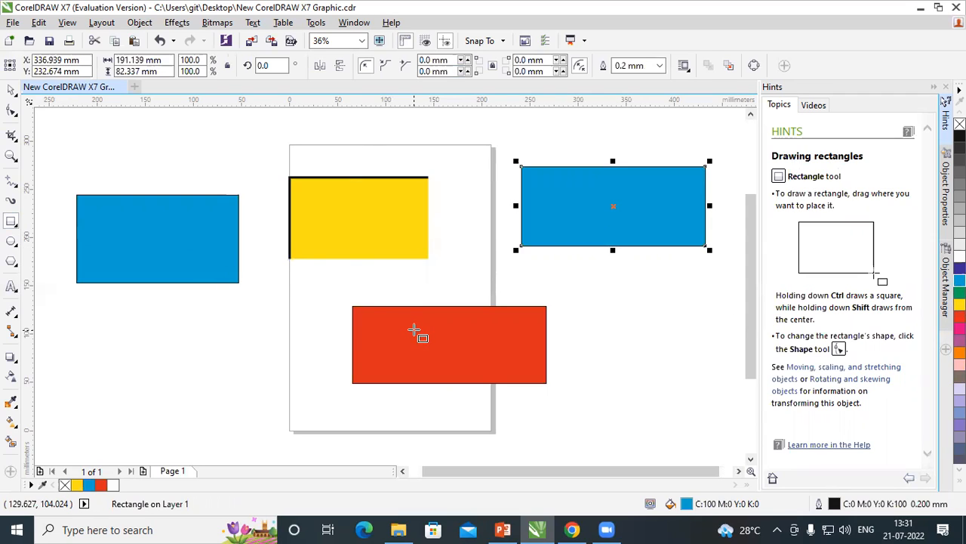
Inspect the yellow, red and cyan rectangles by selecting them one at a time, and leave nothing selected.
click(11, 91)
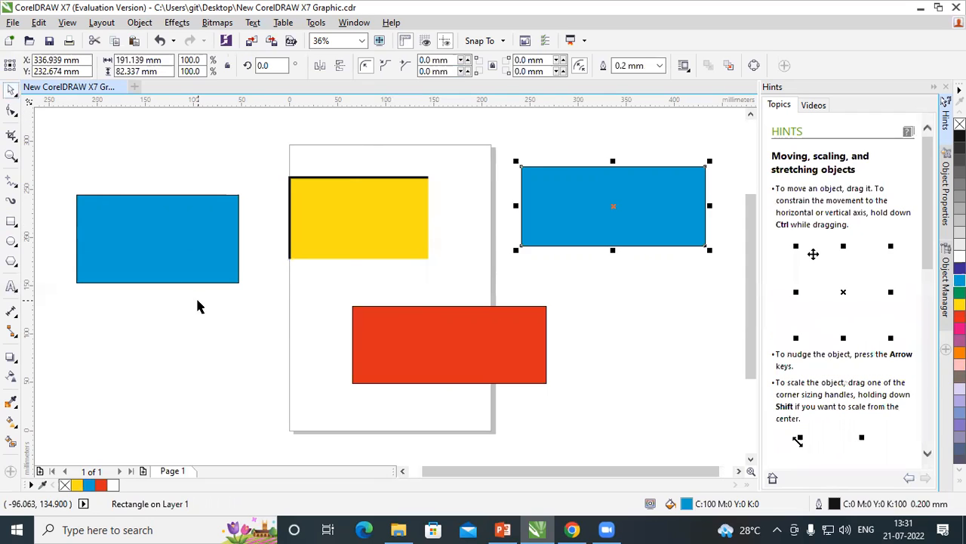
click(268, 297)
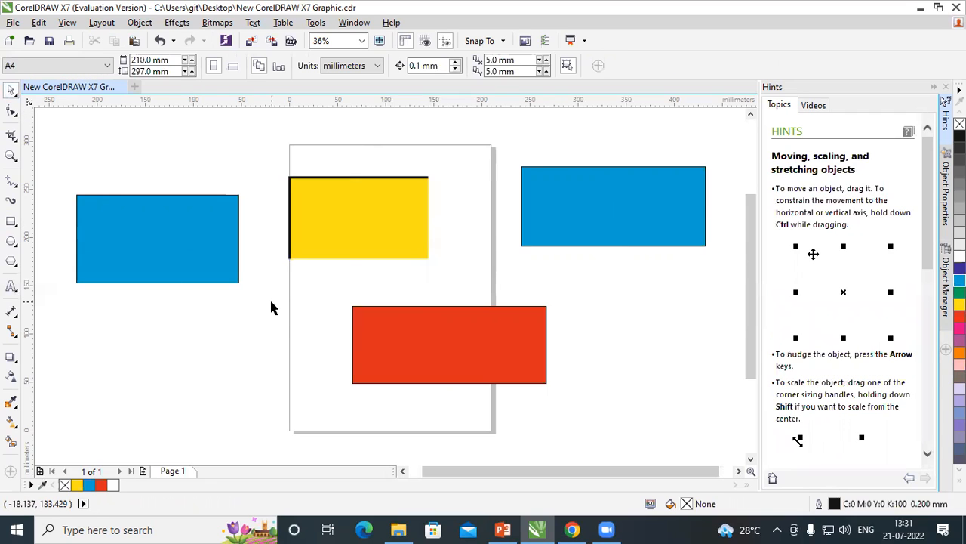
click(387, 186)
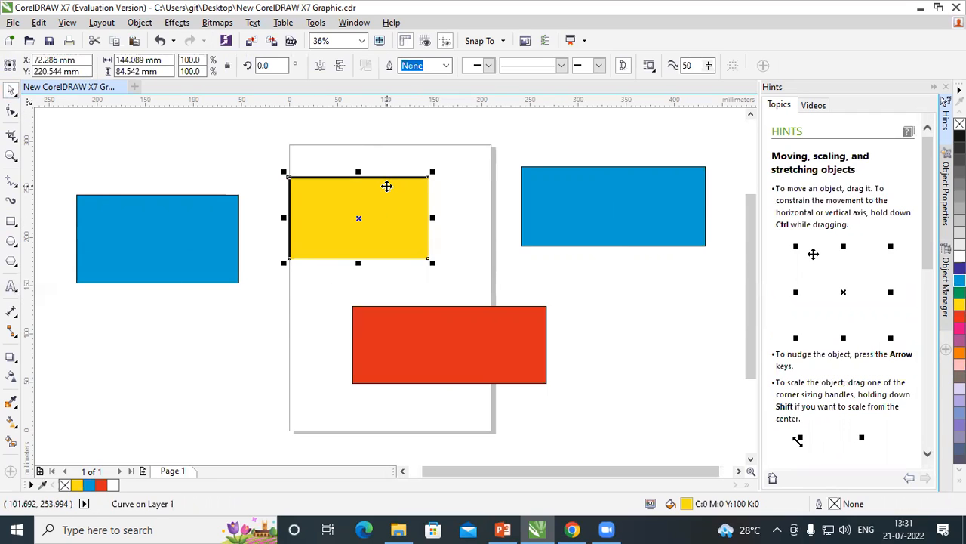
click(596, 204)
click(443, 349)
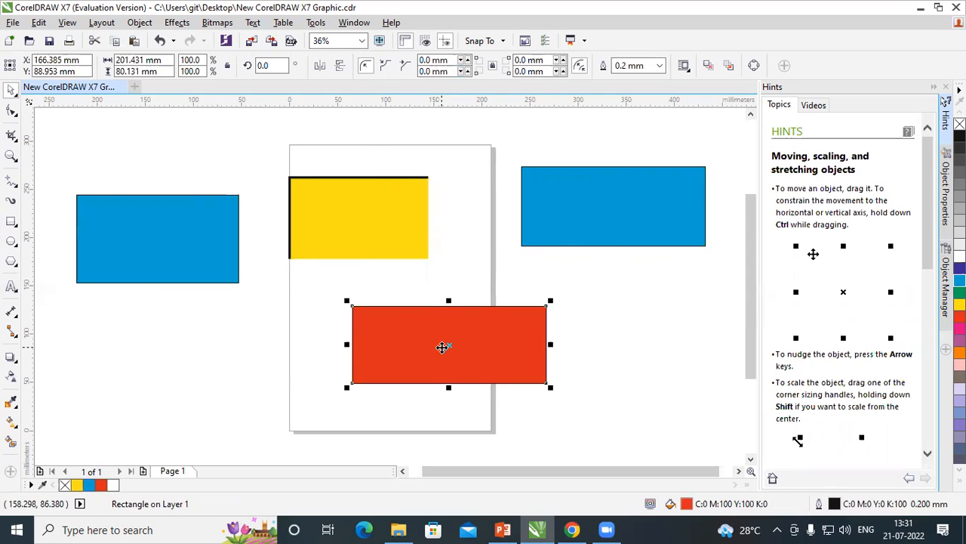
click(181, 258)
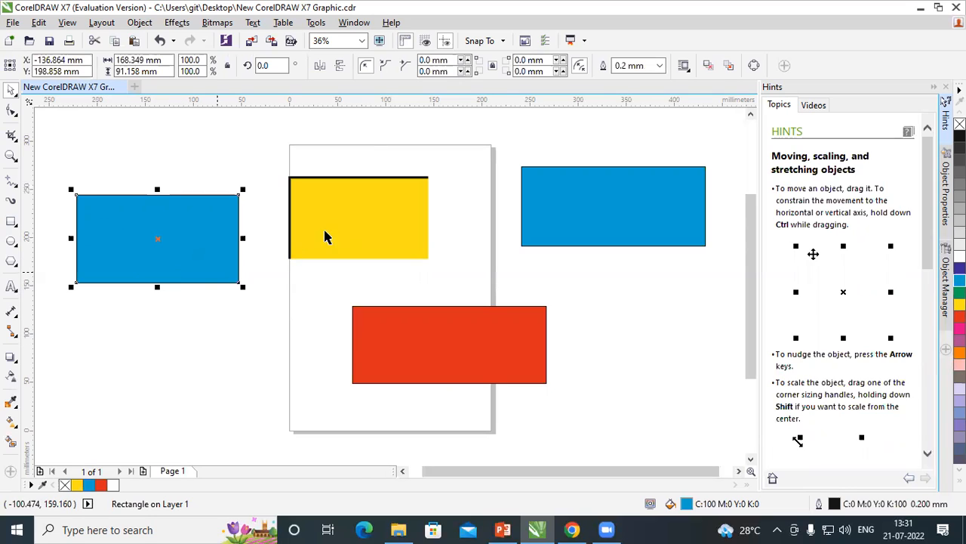
click(367, 200)
click(453, 355)
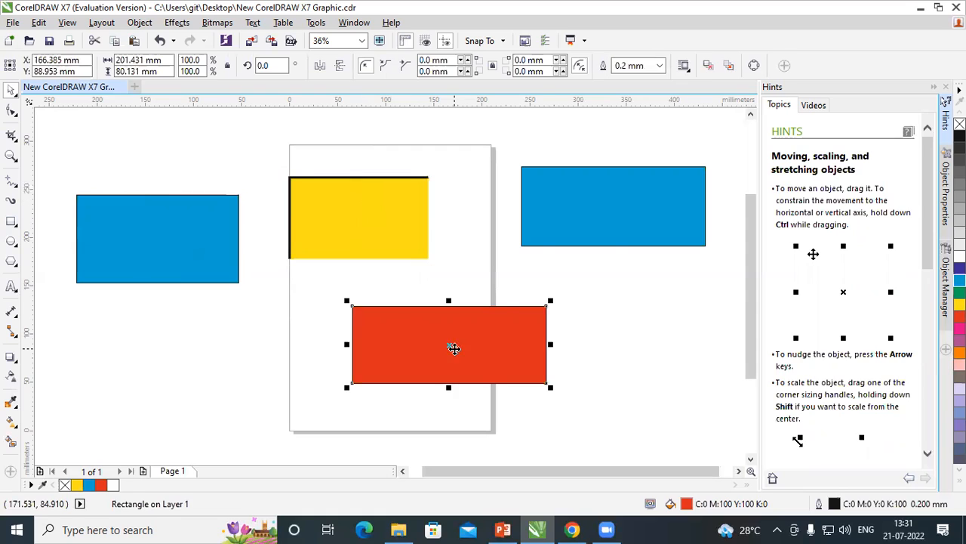
click(573, 205)
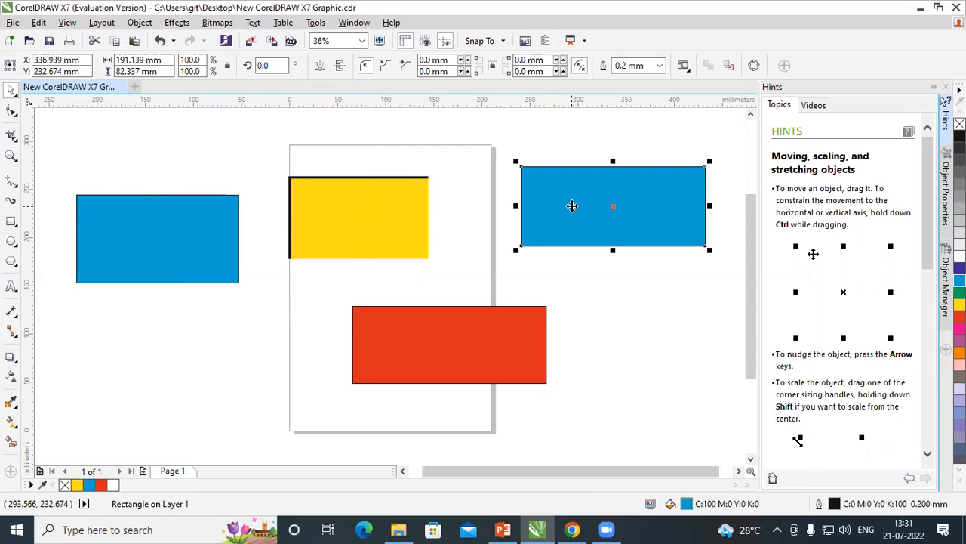
click(257, 327)
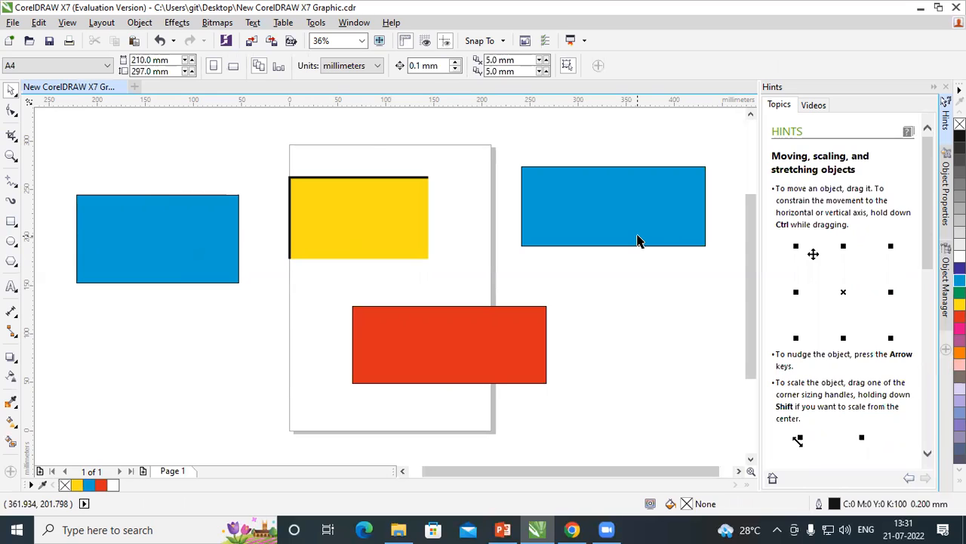
click(401, 218)
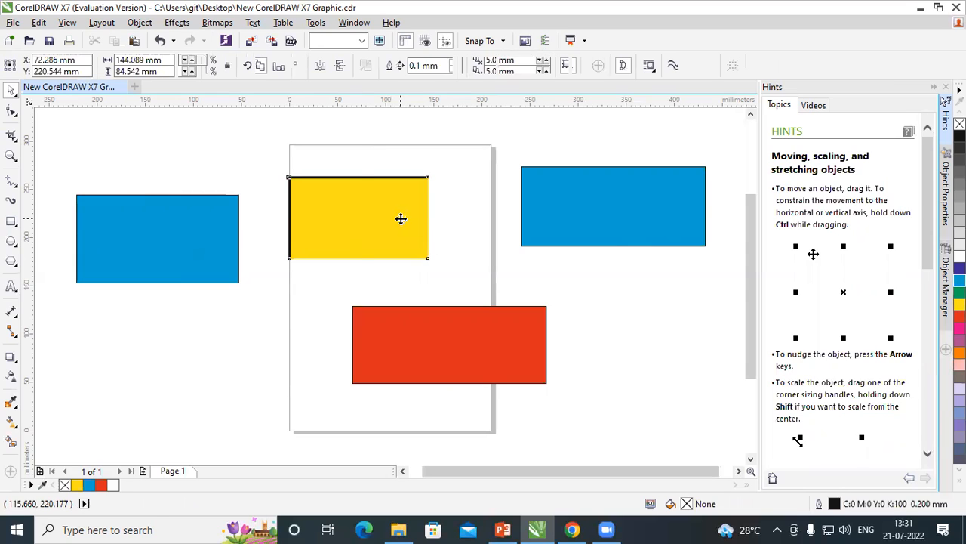
click(569, 218)
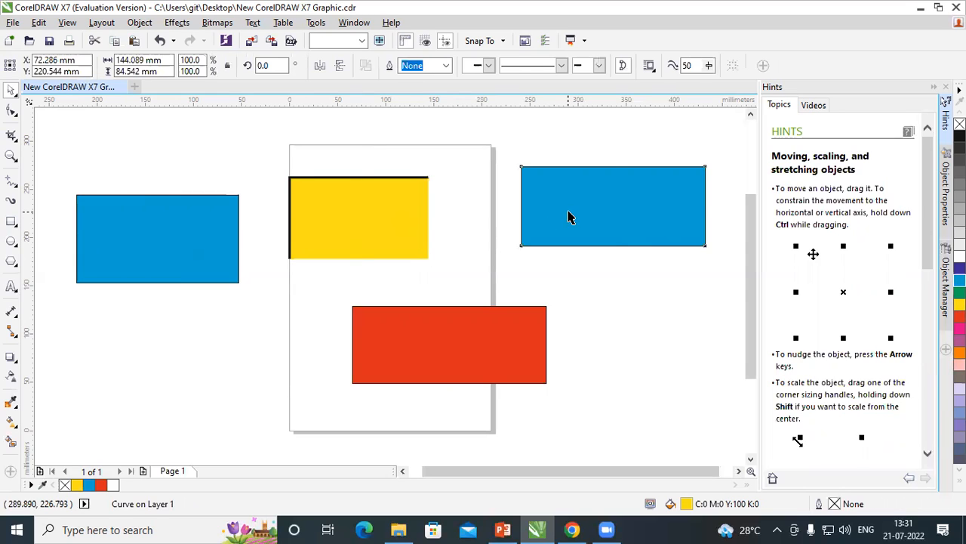
click(471, 341)
click(264, 343)
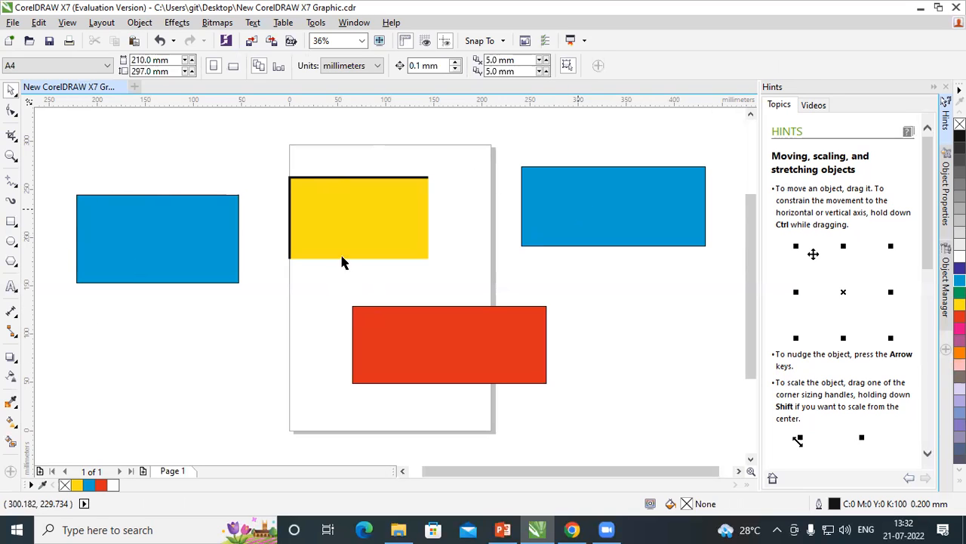
With nothing selected, try cropping the left cyan rectangle to an area about 125 × 164 mm, and undo the crop.
click(12, 136)
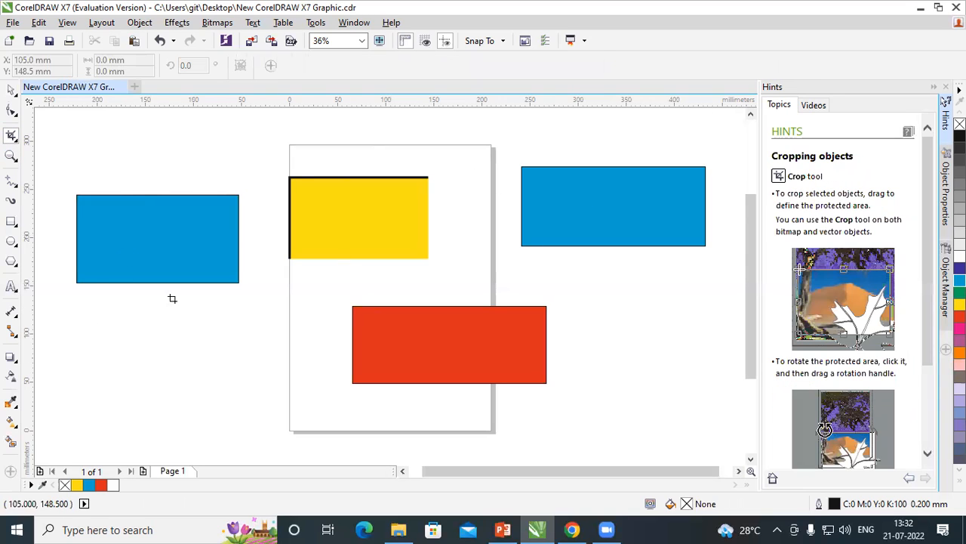
drag(67, 173, 188, 330)
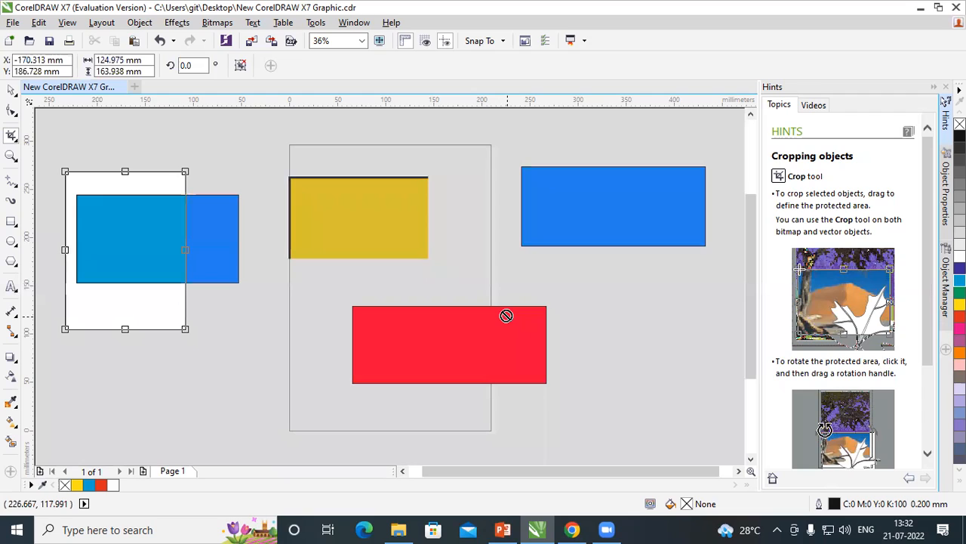
key(Return)
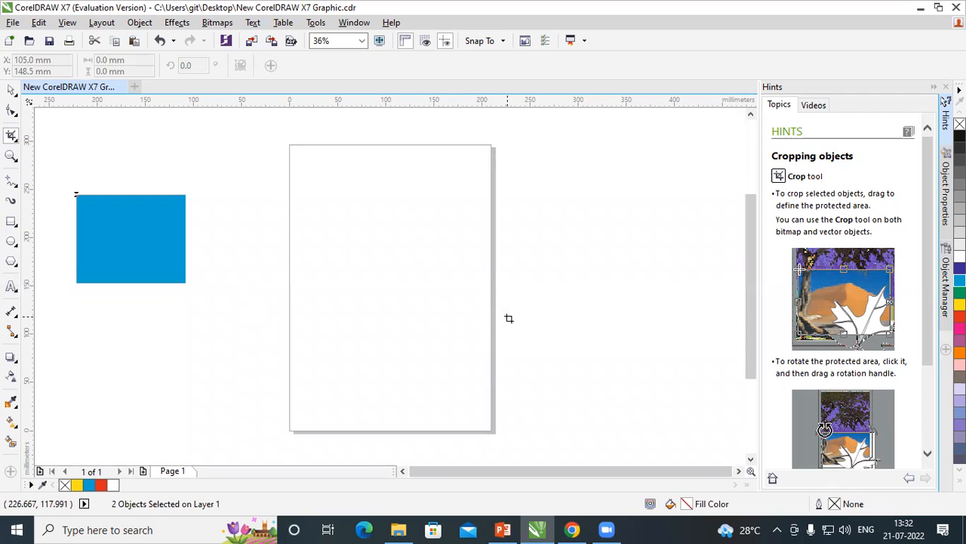
key(ctrl+z)
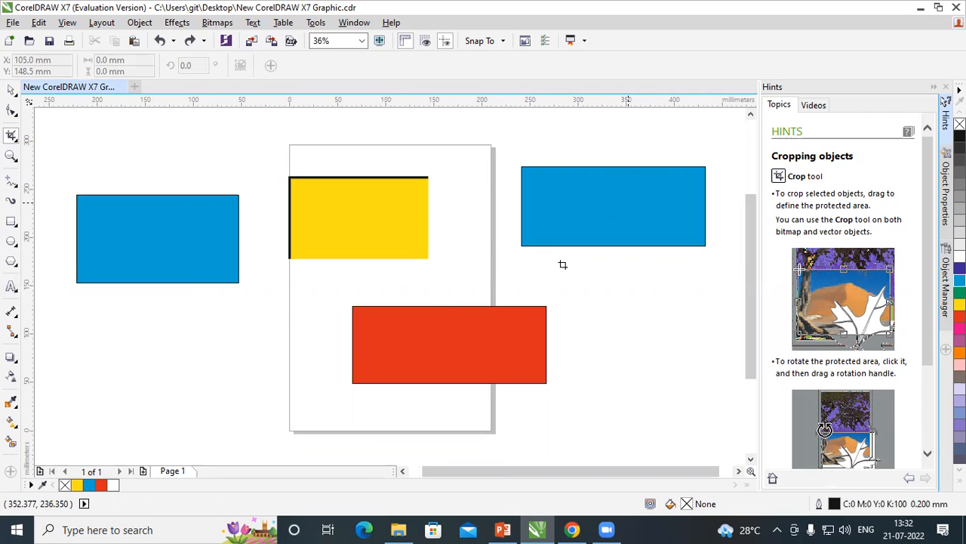
Select the left cyan rectangle and crop it to its left part with a crop area about 105 × 154 mm.
click(11, 89)
click(131, 234)
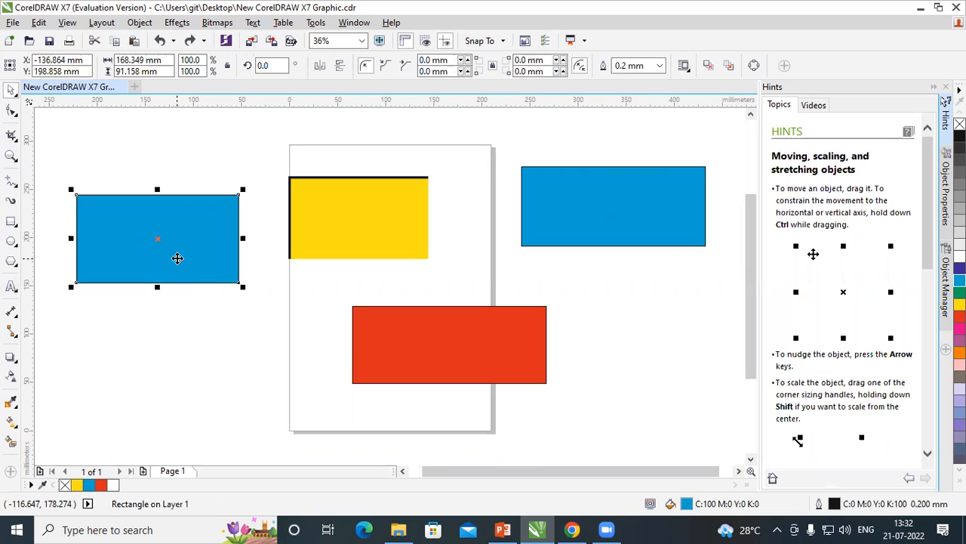
click(11, 135)
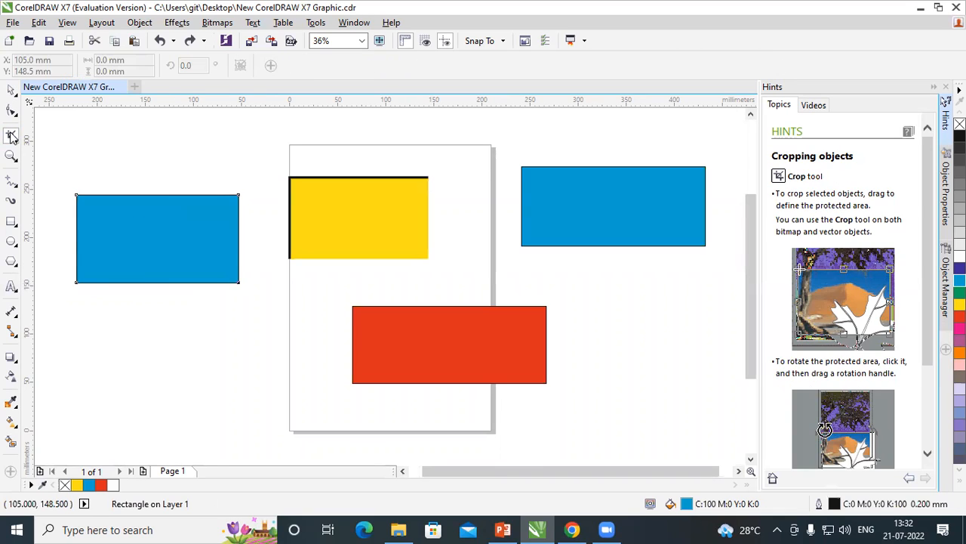
drag(61, 172, 163, 319)
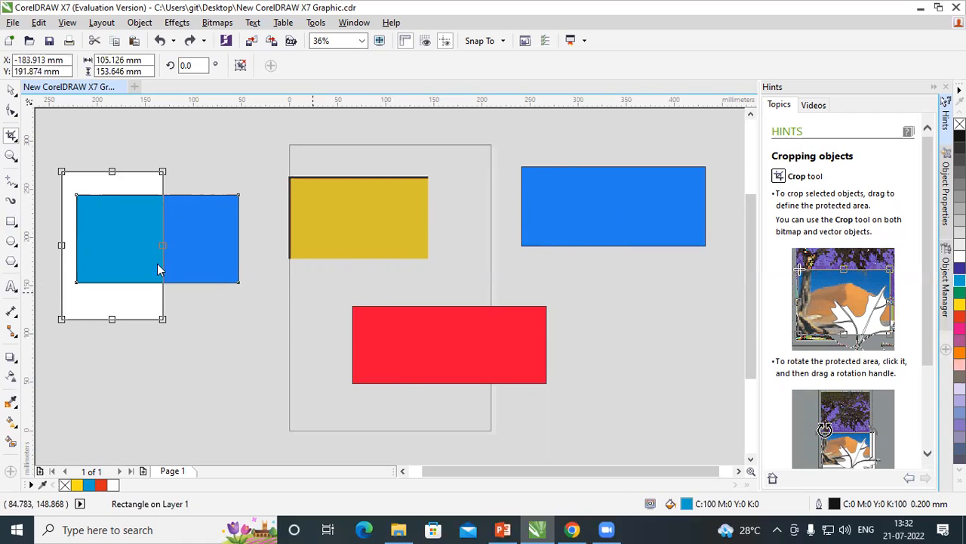
double_click(117, 226)
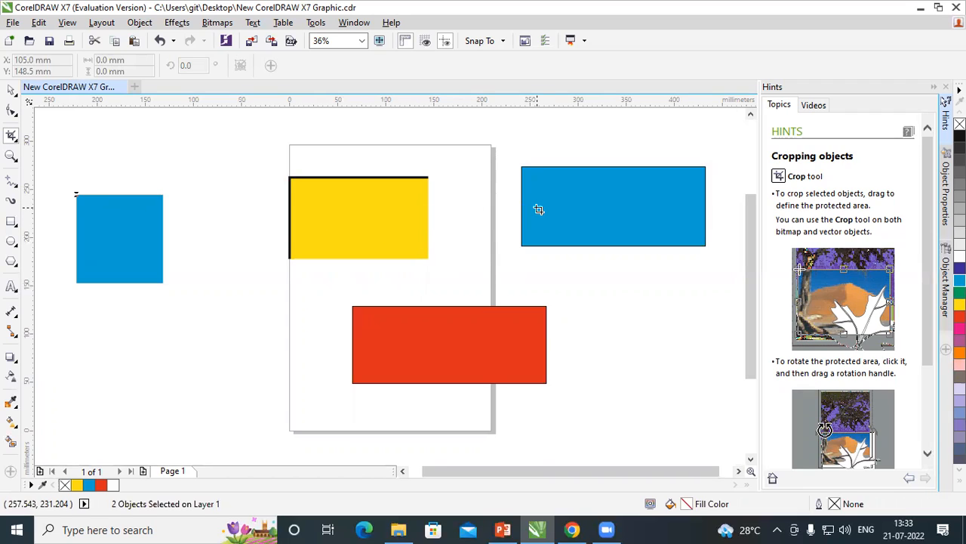
Apply a crop area about 160 × 143 mm over the red rectangle's left part while the cropped cyan pieces are still selected.
drag(305, 277, 459, 414)
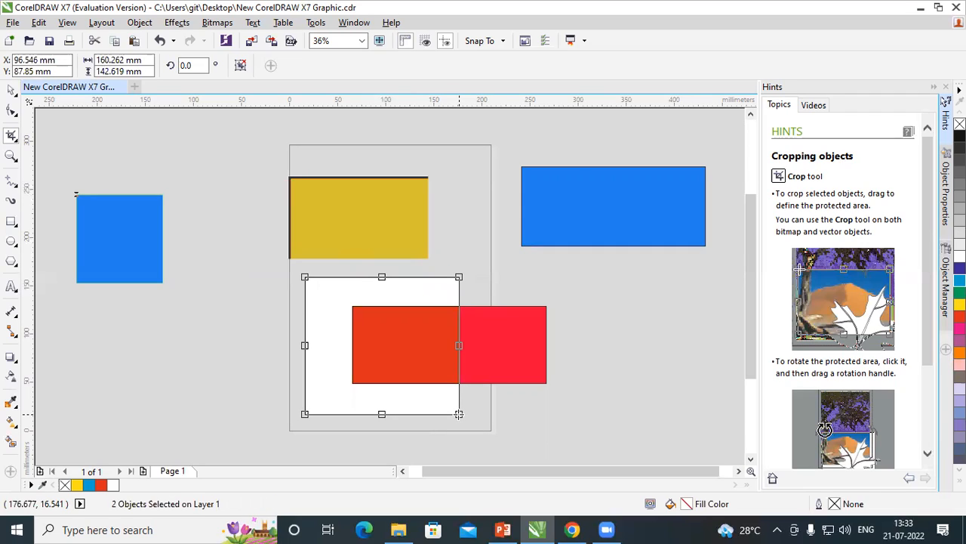
key(Return)
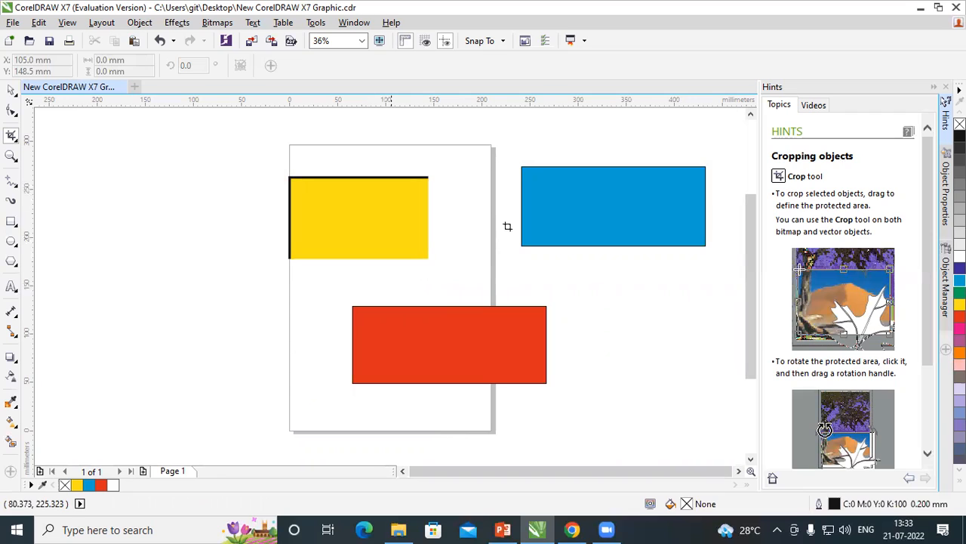
Select the yellow shape, crop it to its left part with a crop area about 103 × 129 mm, and deselect everything.
click(13, 93)
click(345, 218)
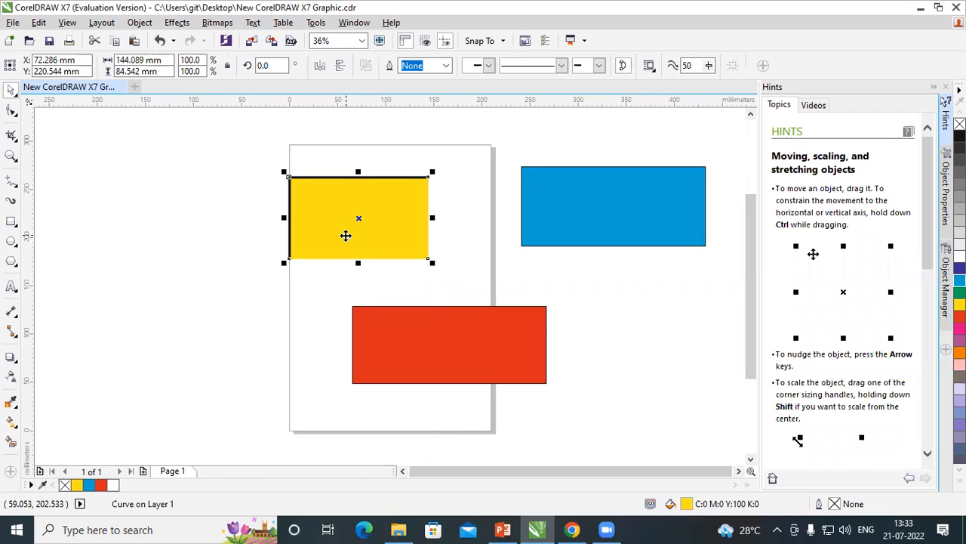
click(12, 136)
drag(262, 158, 361, 281)
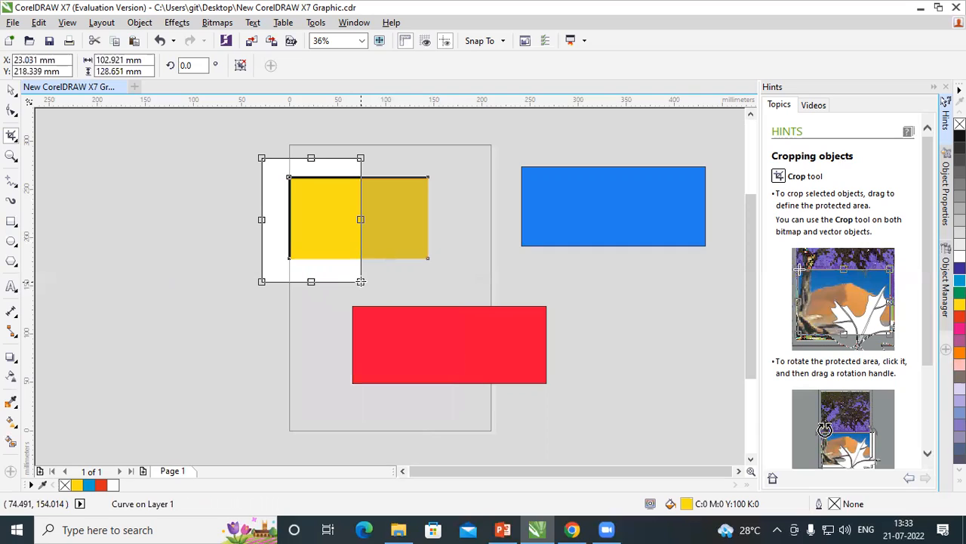
key(Return)
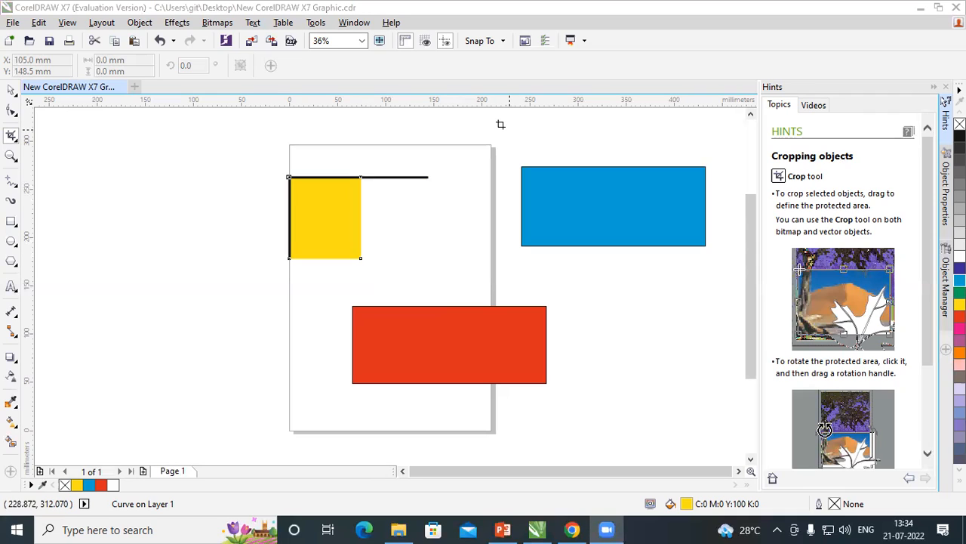
click(11, 89)
drag(229, 147, 712, 347)
click(451, 263)
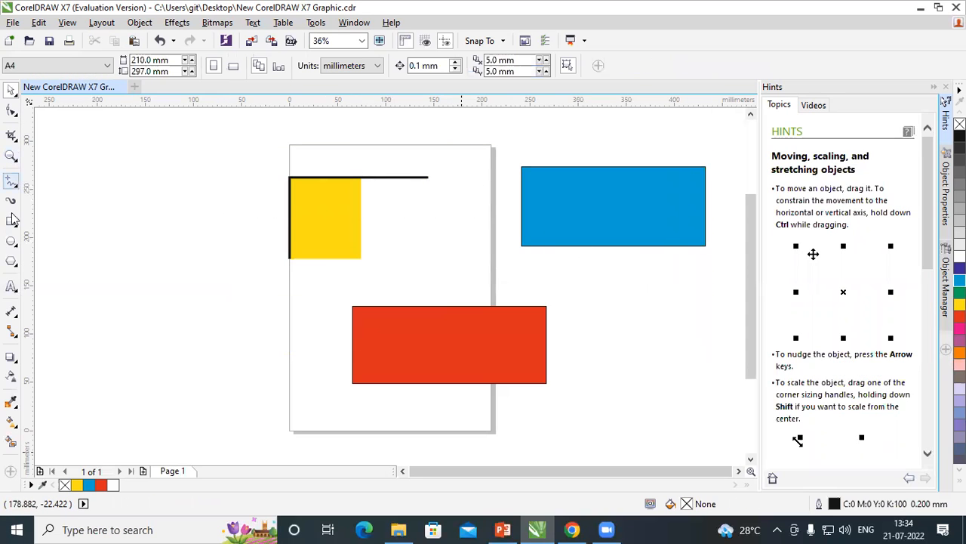
Draw a circle about 131 mm in diameter left of the page with magenta fill and a 2.5 mm outline.
click(11, 241)
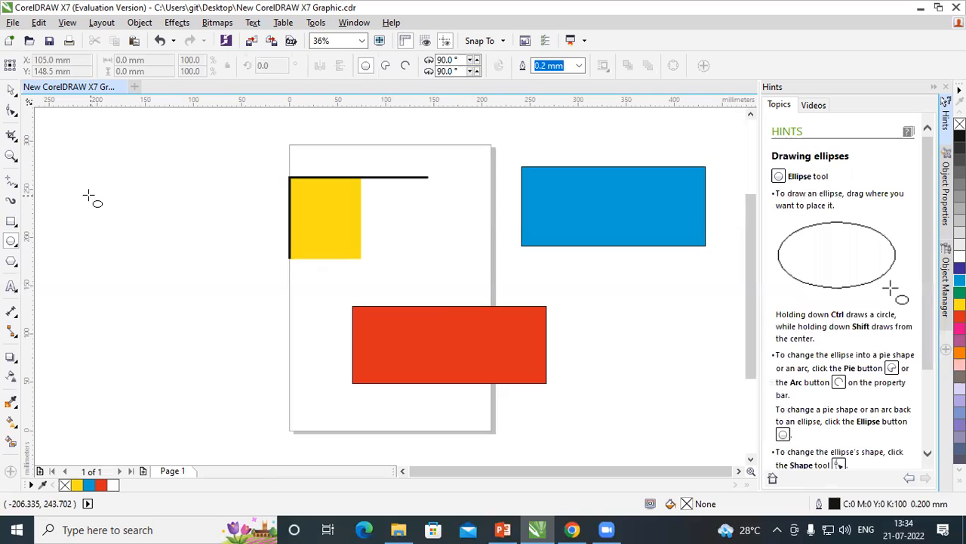
drag(88, 193, 189, 323)
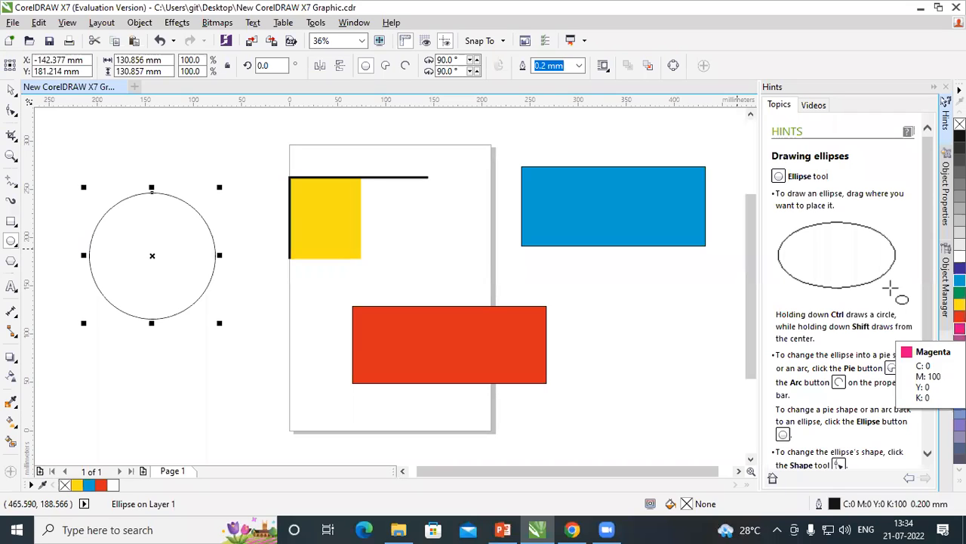
click(959, 328)
click(579, 66)
click(559, 187)
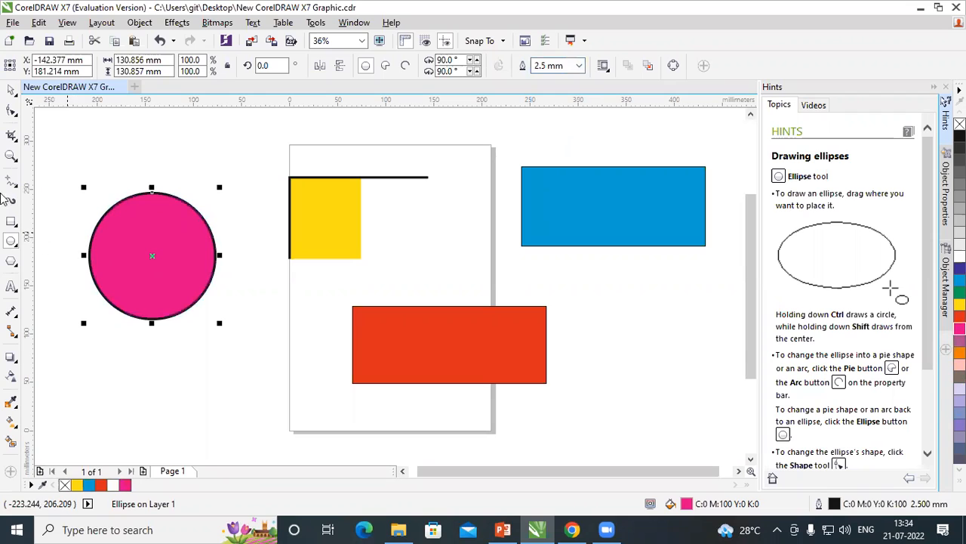
Crop the magenta circle to its lower part with a crop area about 192 × 102 mm, and crop the remainder to its right part.
click(11, 136)
drag(77, 248, 260, 345)
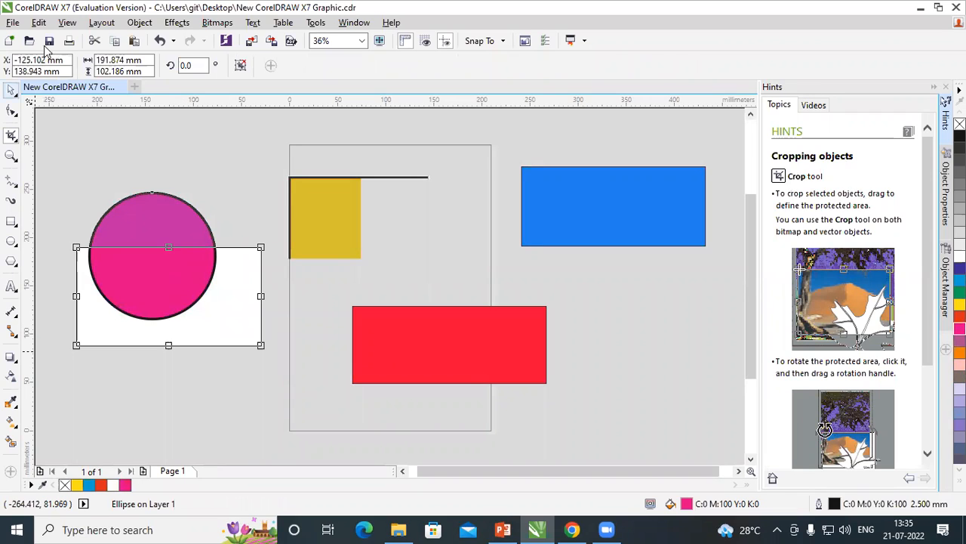
key(Return)
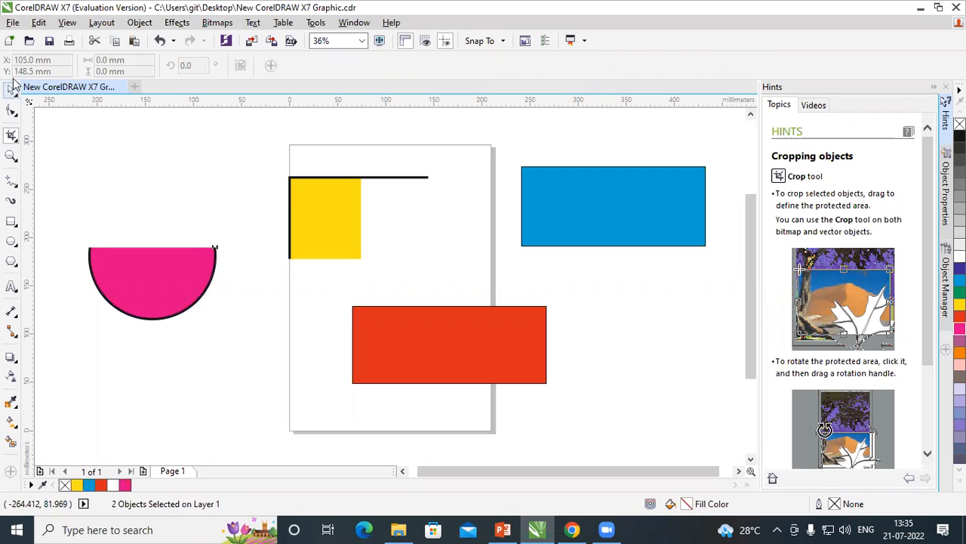
drag(158, 211, 246, 373)
key(Return)
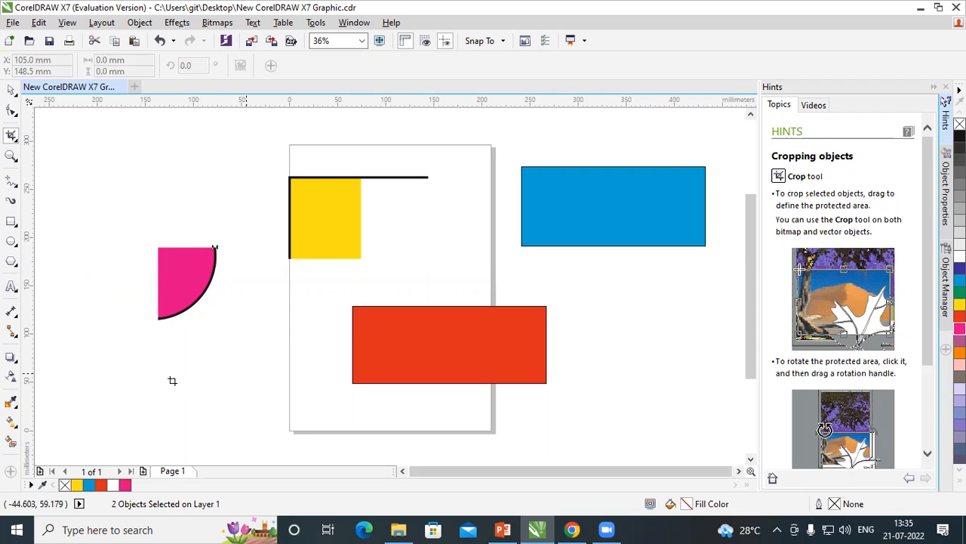
Select every object on and around the page and delete them all.
click(12, 90)
mouse_move(115, 127)
mouse_down()
mouse_move(568, 306)
mouse_move(739, 435)
mouse_up()
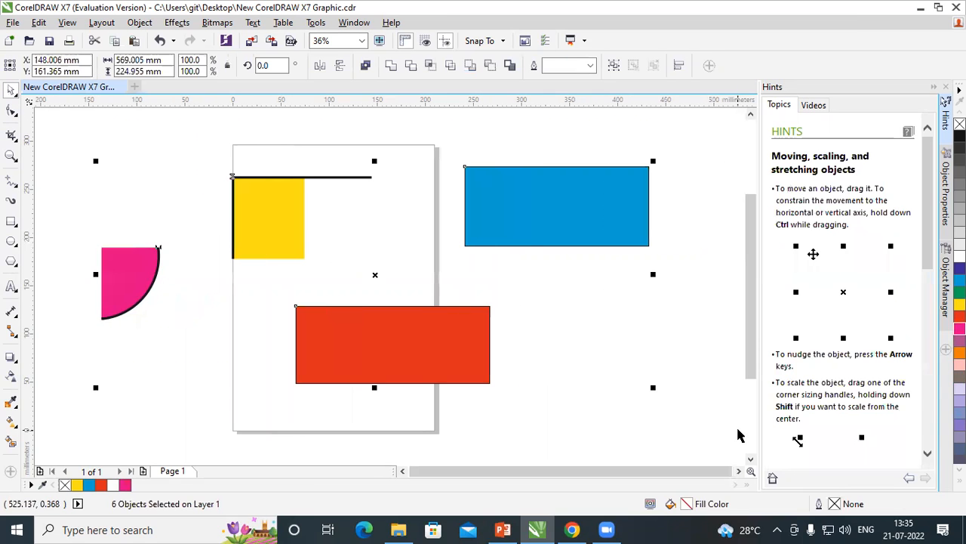
key(Delete)
Draw three separate rectangles: one about 133 × 76 mm, another to its right, and one about 173 × 90 mm below them.
click(11, 221)
drag(128, 174, 258, 248)
drag(416, 173, 568, 265)
mouse_move(167, 299)
mouse_down()
mouse_move(237, 350)
mouse_move(334, 385)
mouse_up()
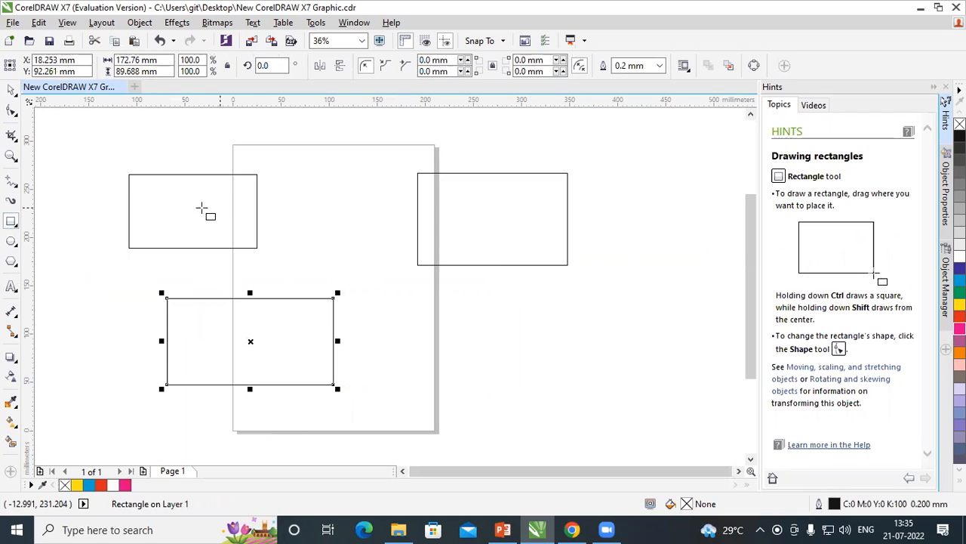
Select the three rectangles together and move them about 18 mm to the right.
click(11, 90)
click(568, 293)
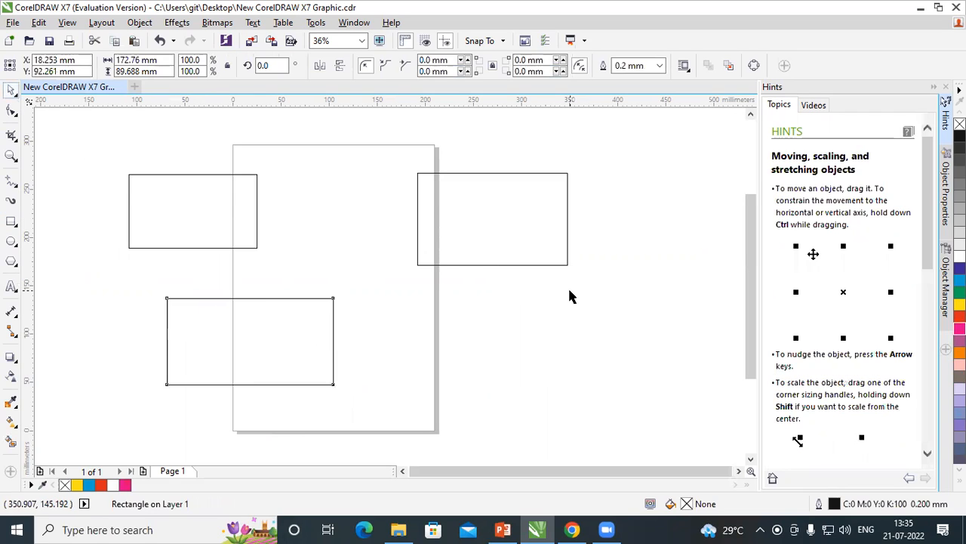
drag(80, 147, 637, 411)
mouse_move(282, 314)
mouse_down()
mouse_move(425, 280)
mouse_move(448, 326)
mouse_move(300, 313)
mouse_up()
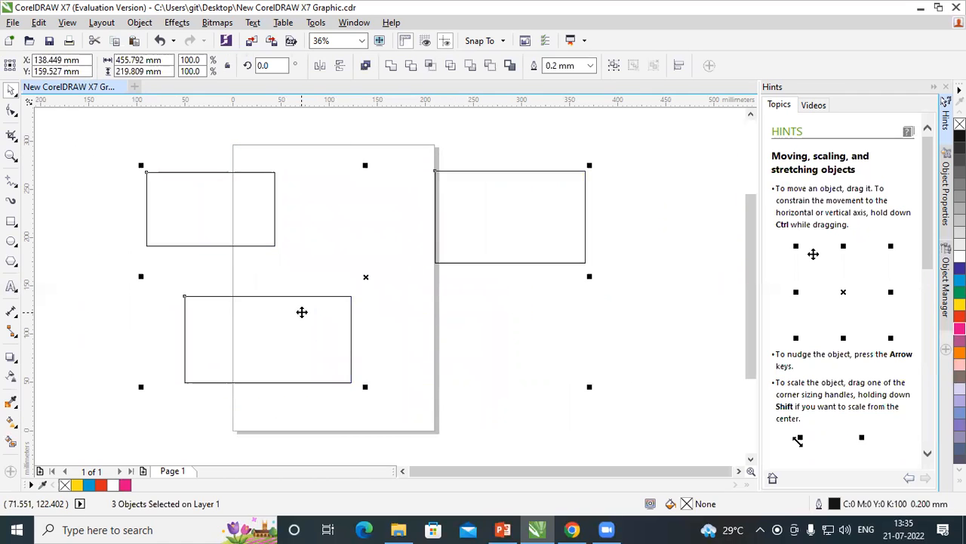
Select each of the three rectangles individually to check that they are separate objects, and deselect everything.
click(391, 310)
click(198, 216)
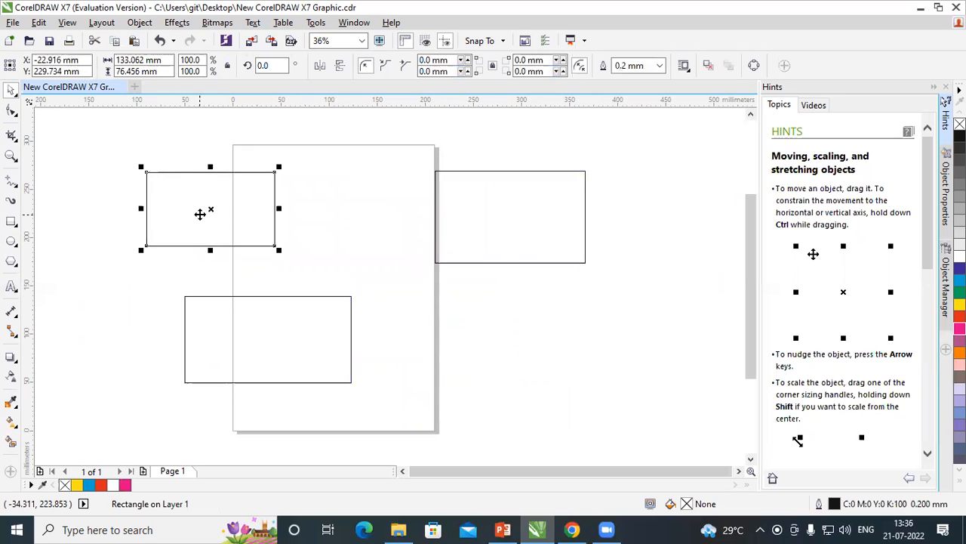
click(513, 222)
click(290, 322)
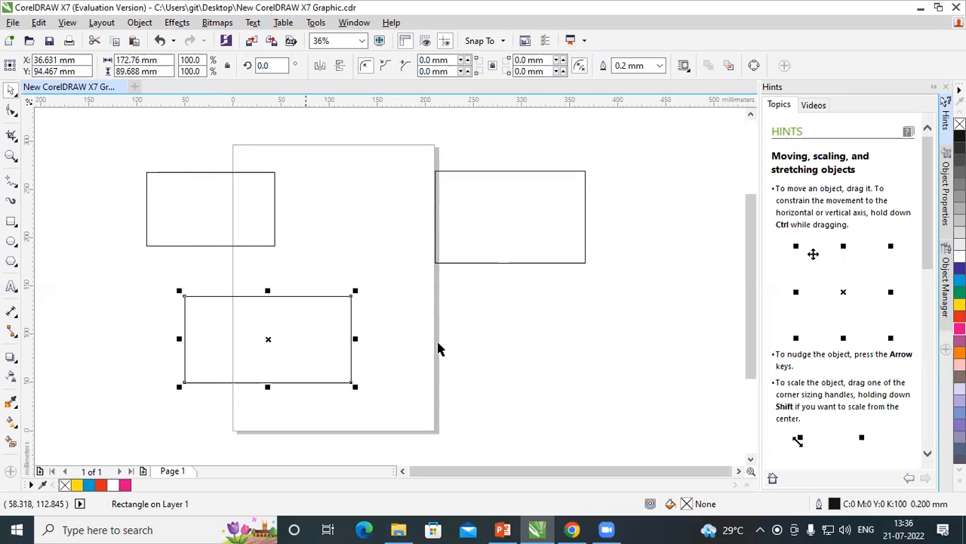
click(544, 362)
Group the three rectangles and move the group about 5 mm to the left.
drag(104, 147, 631, 408)
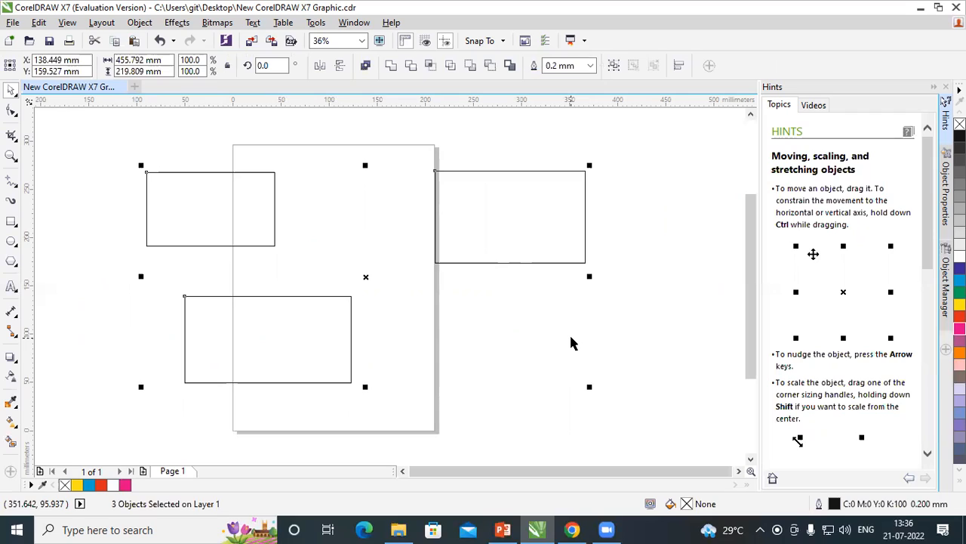
key(ctrl+g)
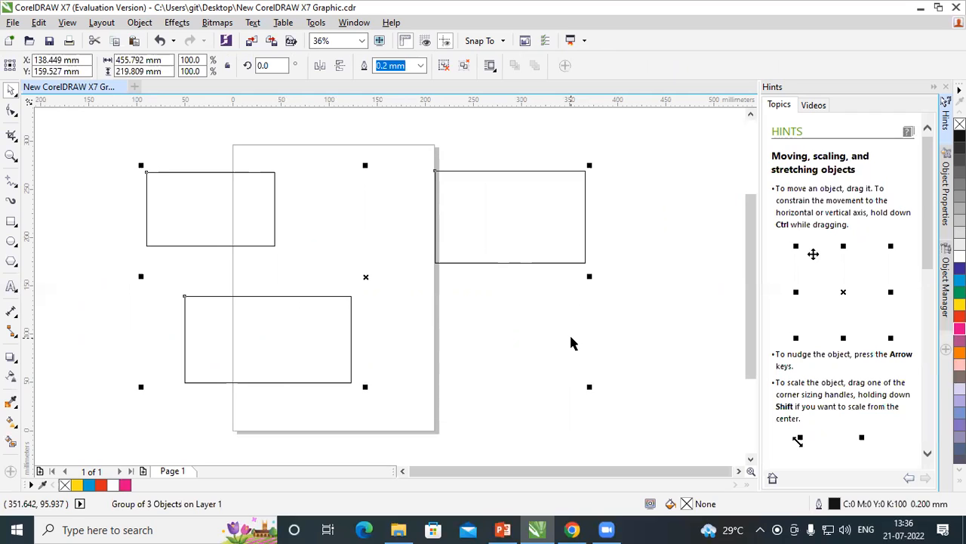
click(642, 224)
click(545, 228)
mouse_move(513, 224)
mouse_down()
mouse_move(531, 306)
mouse_move(585, 218)
mouse_move(596, 231)
mouse_move(510, 228)
mouse_up()
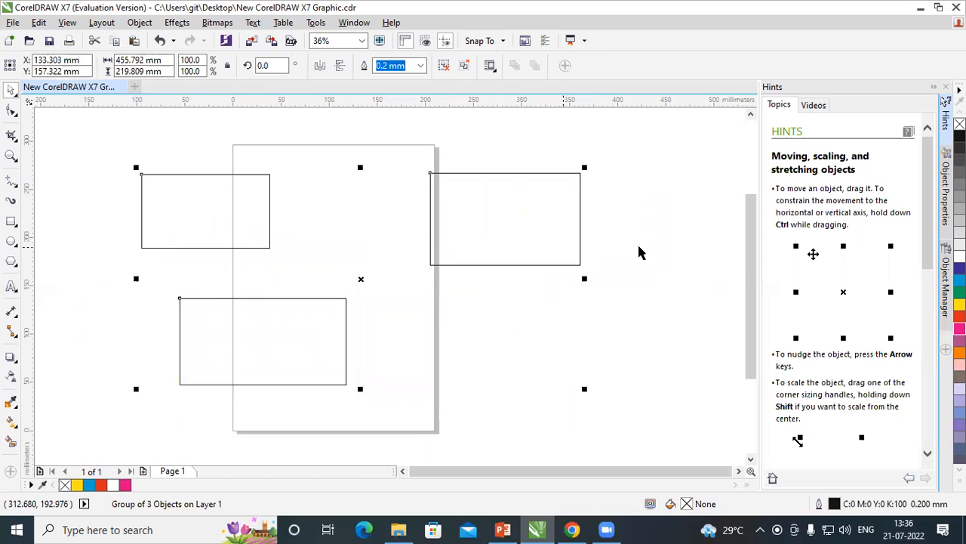
Reselect the group by enclosing it and by picking one member rectangle, to check how it responds to selection.
click(424, 283)
drag(105, 145, 641, 410)
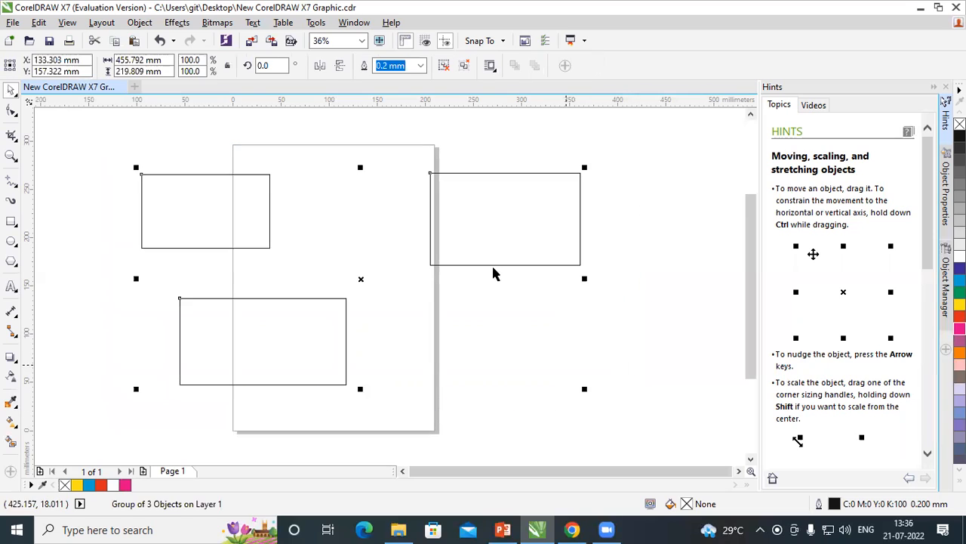
click(473, 223)
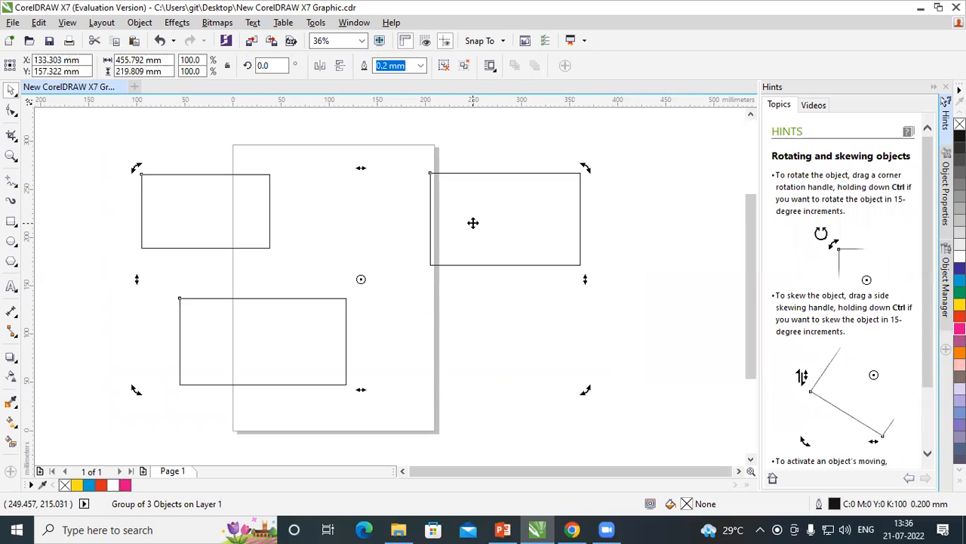
click(595, 216)
drag(103, 154, 644, 432)
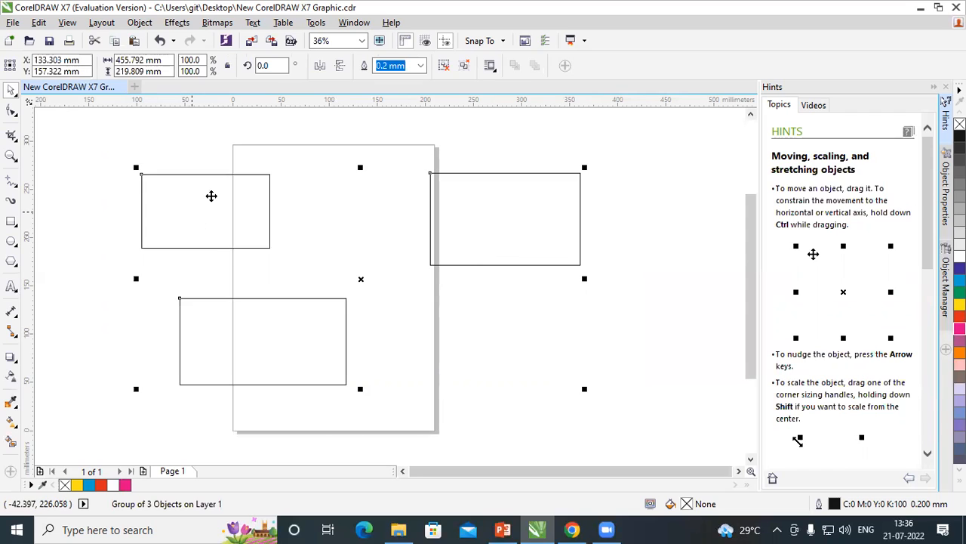
Move the group as a unit so its center is at about X 164 mm, Y 148 mm, and ungroup it.
drag(271, 337, 323, 330)
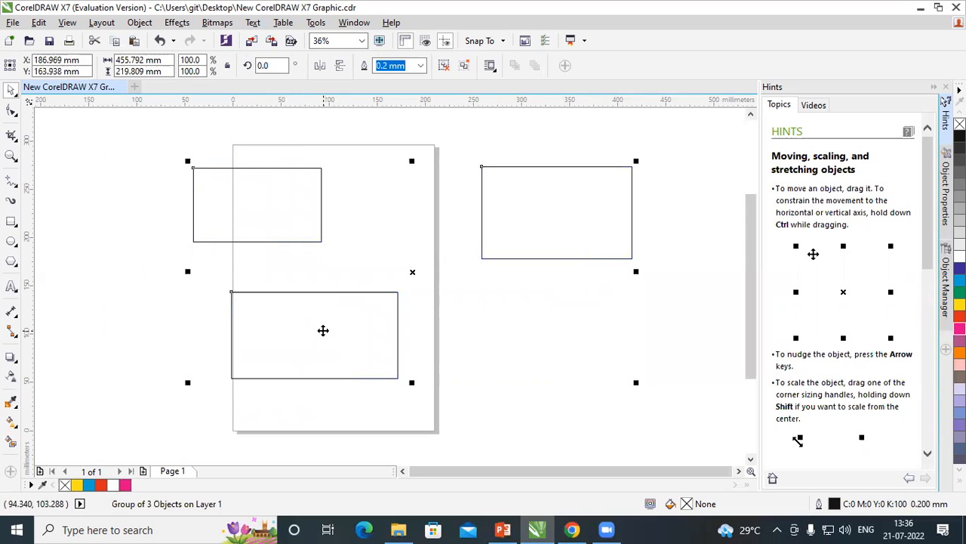
drag(262, 185, 239, 202)
click(638, 343)
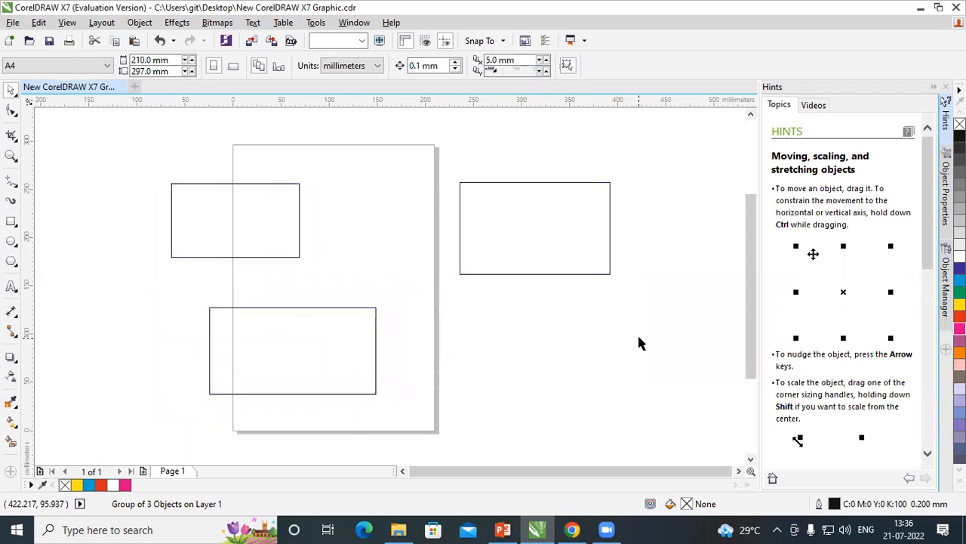
drag(116, 147, 677, 434)
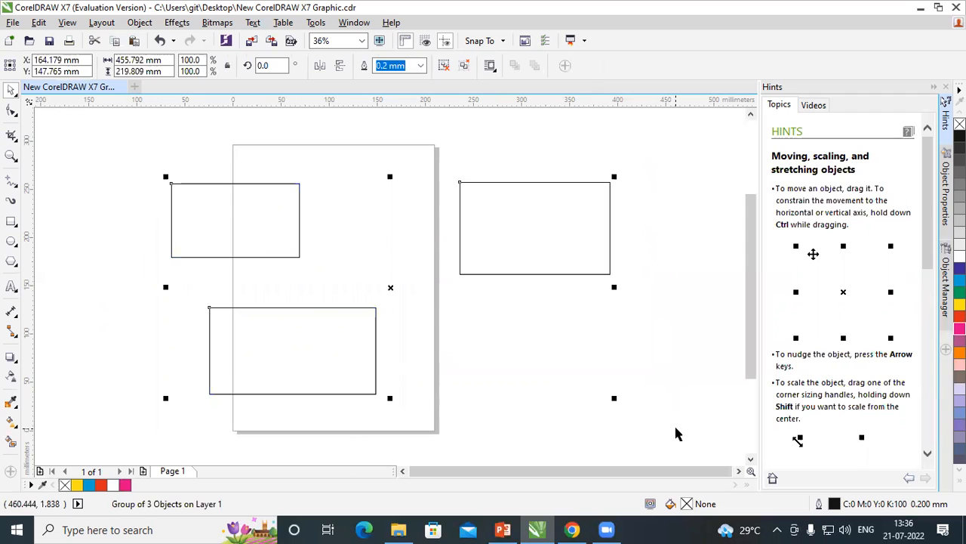
key(ctrl+u)
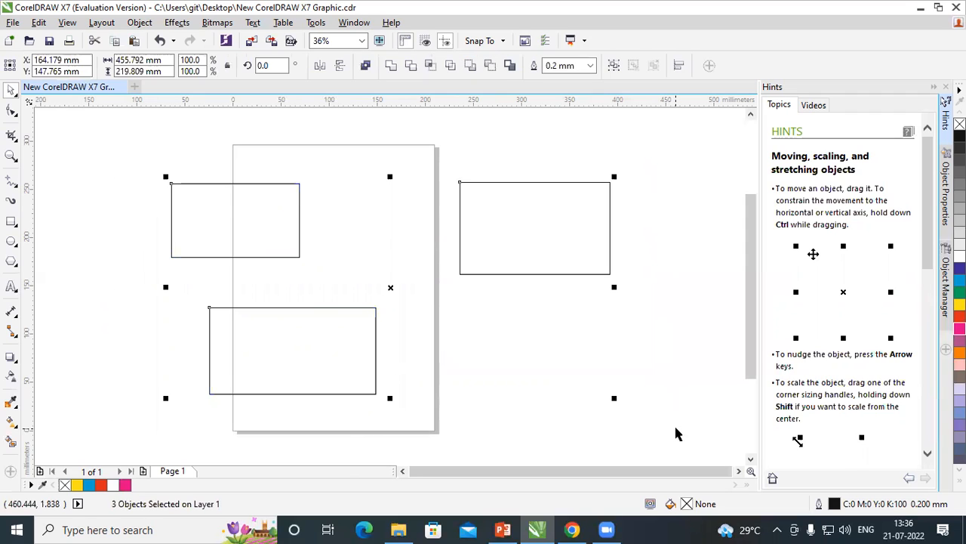
Move each of the three ungrouped rectangles separately to a new position, and delete all three.
click(689, 168)
click(516, 220)
drag(515, 209, 634, 195)
click(279, 208)
drag(279, 209, 426, 182)
click(318, 331)
drag(312, 343, 237, 237)
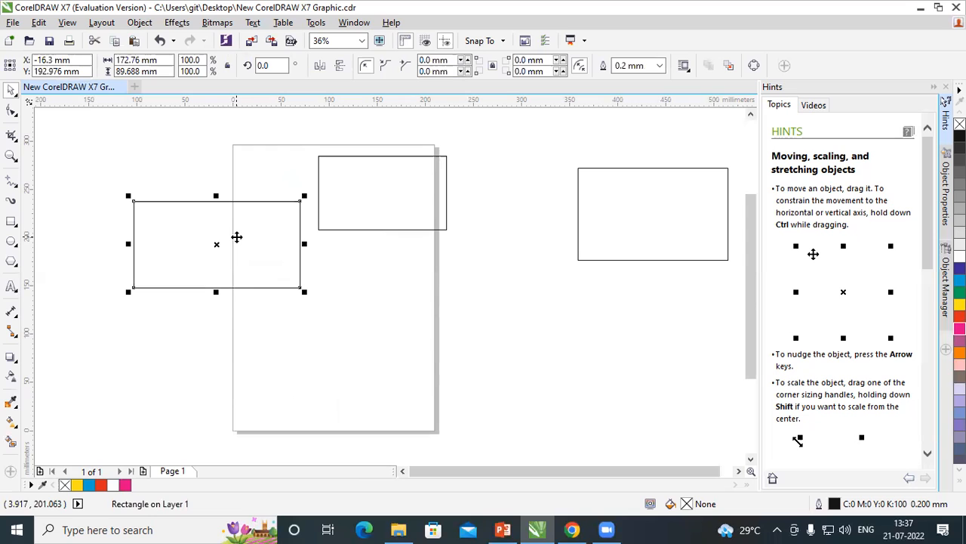
drag(77, 131, 686, 367)
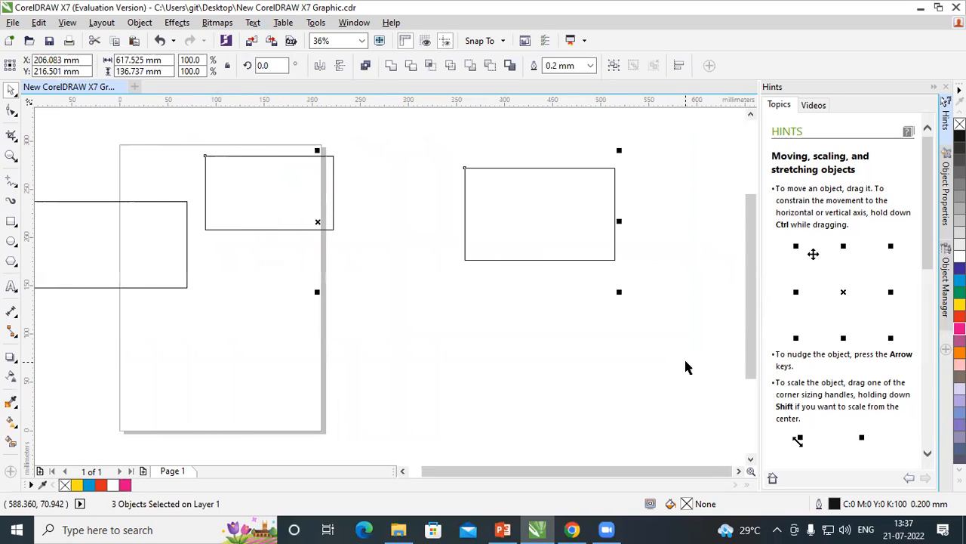
key(Delete)
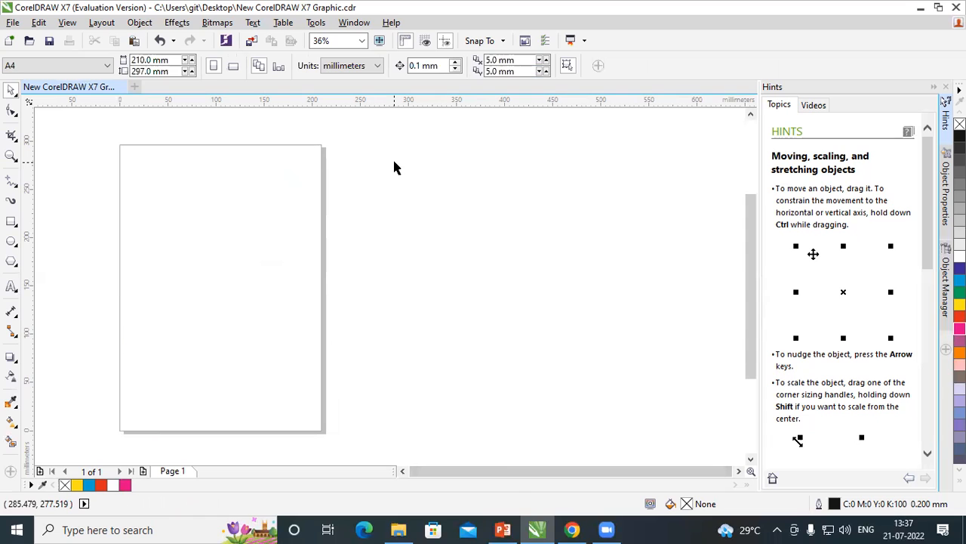
Import the photo A2.jpg from the Desktop and place it over the page's right edge at about 172 × 195 mm.
key(ctrl+i)
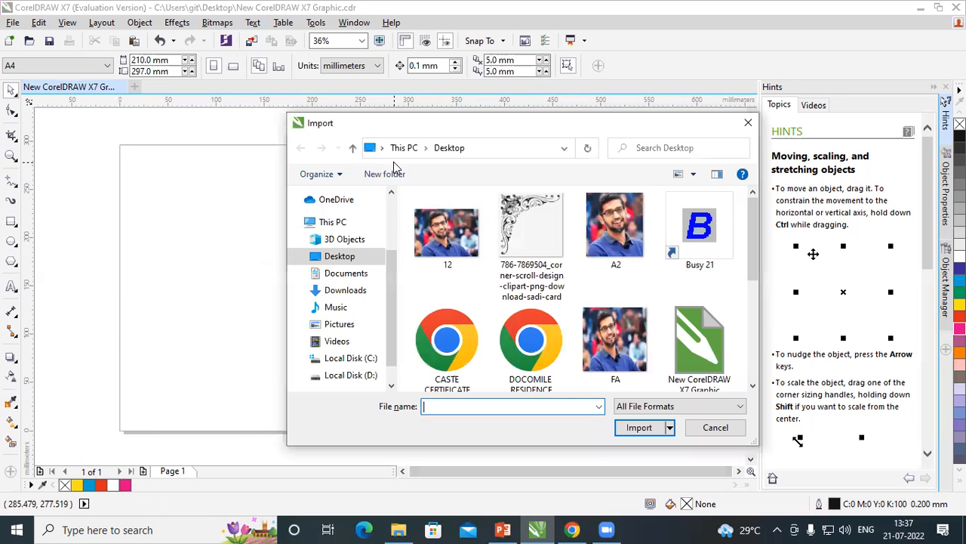
click(619, 225)
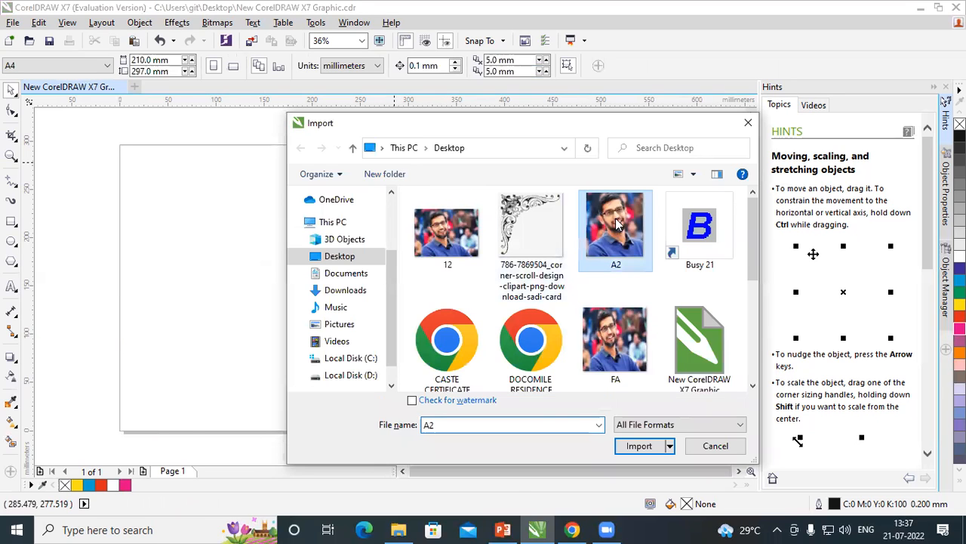
click(638, 445)
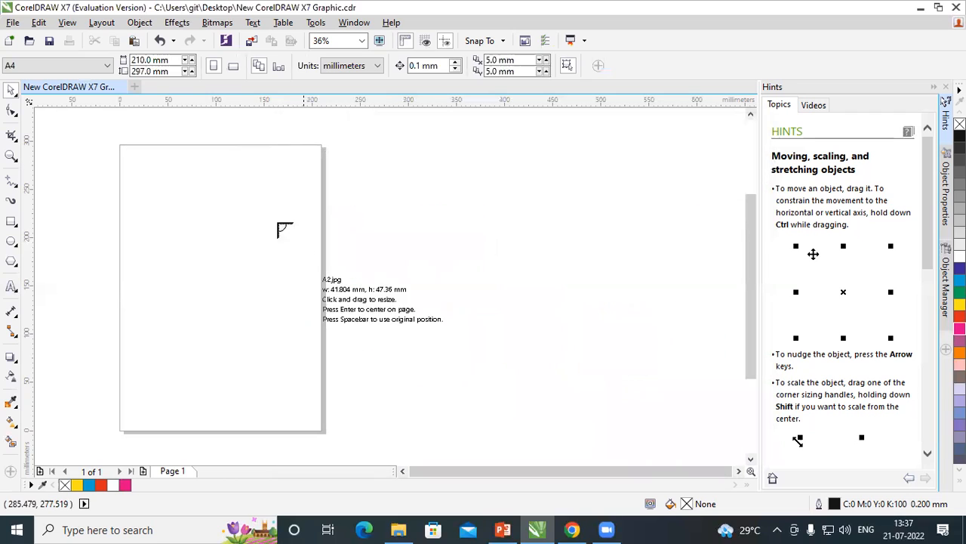
drag(421, 327, 520, 399)
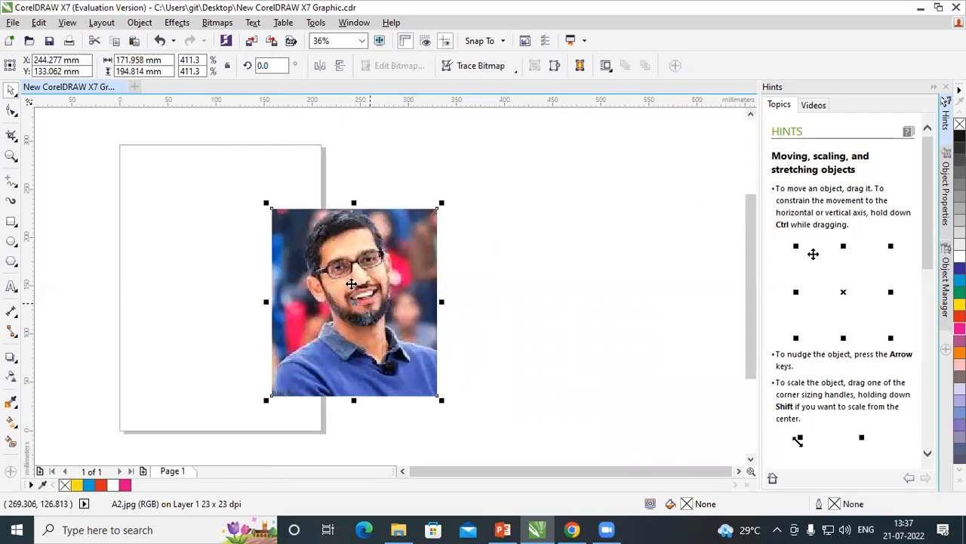
click(494, 237)
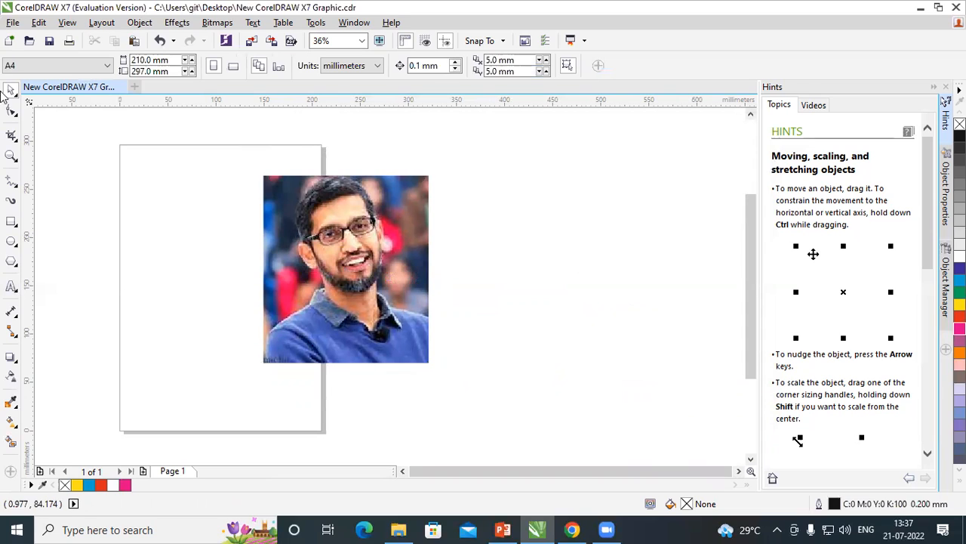
Try to split the photo with a Knife cut sloping from its right edge to its left edge, and test for separate pieces.
click(15, 143)
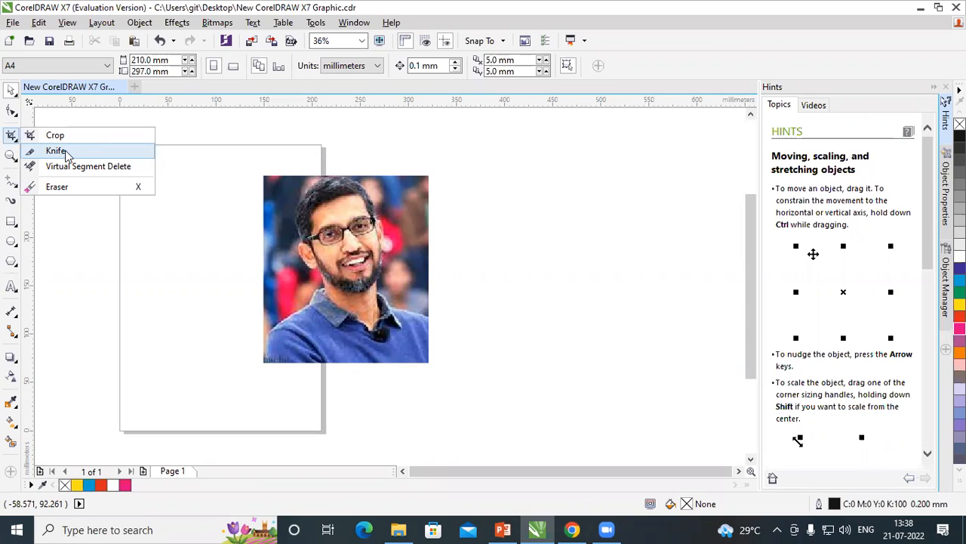
click(58, 151)
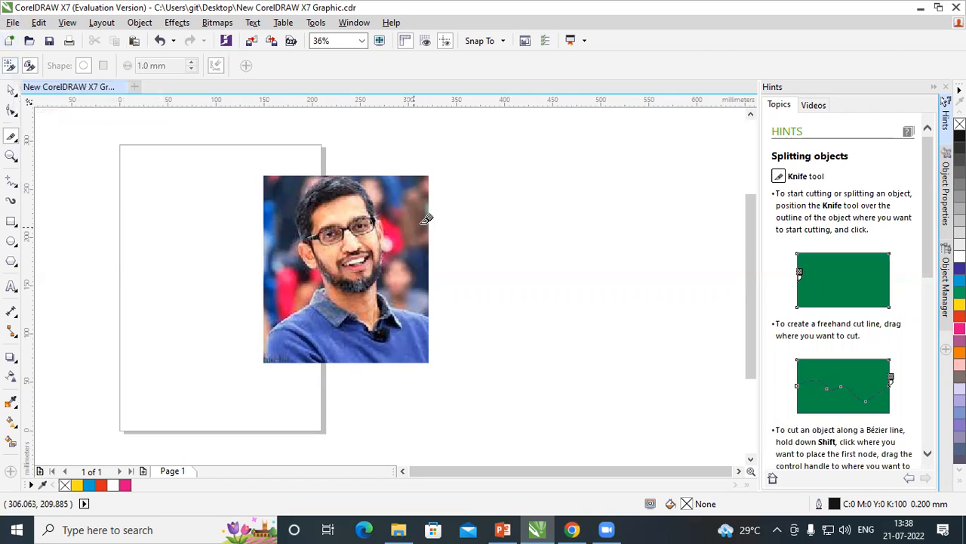
mouse_move(428, 226)
mouse_down()
mouse_move(237, 312)
mouse_move(259, 287)
mouse_up()
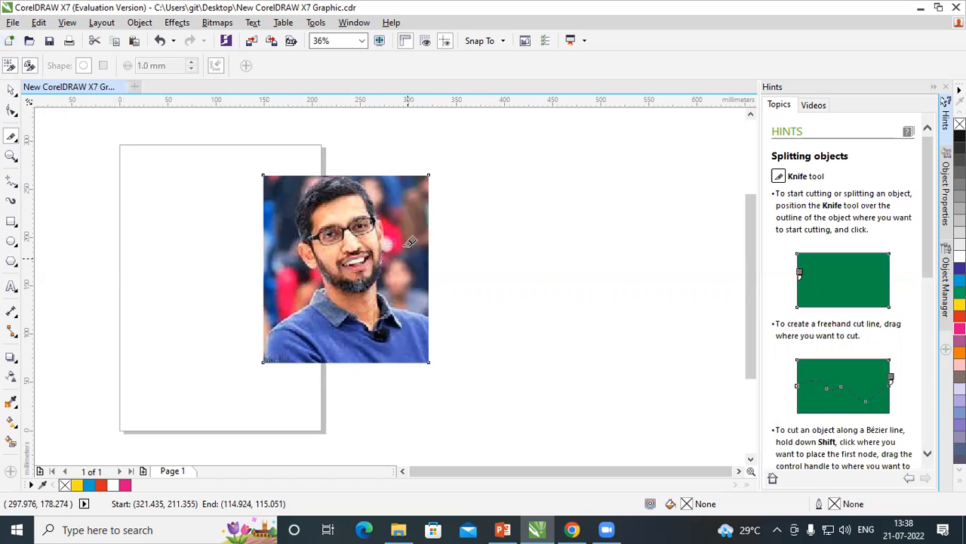
click(12, 90)
click(512, 234)
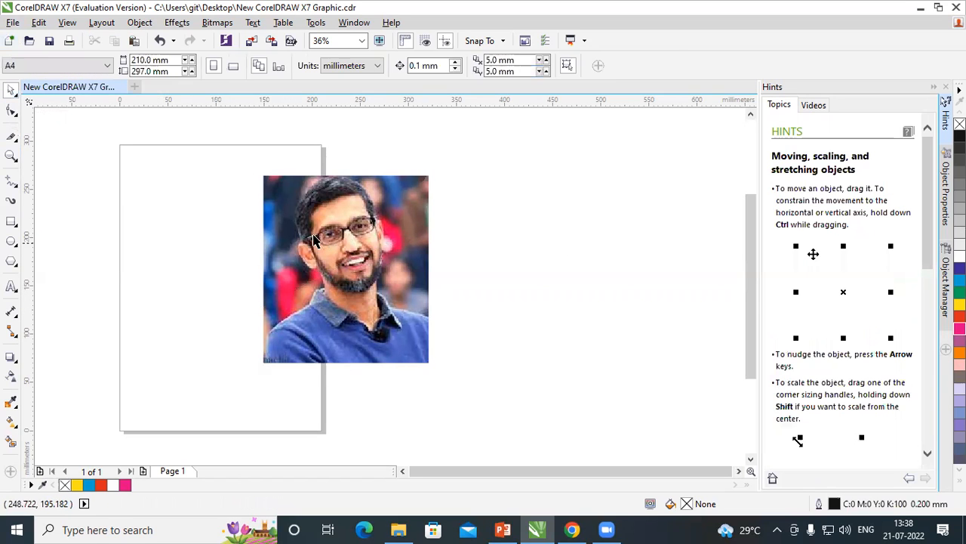
click(315, 240)
drag(317, 218, 337, 222)
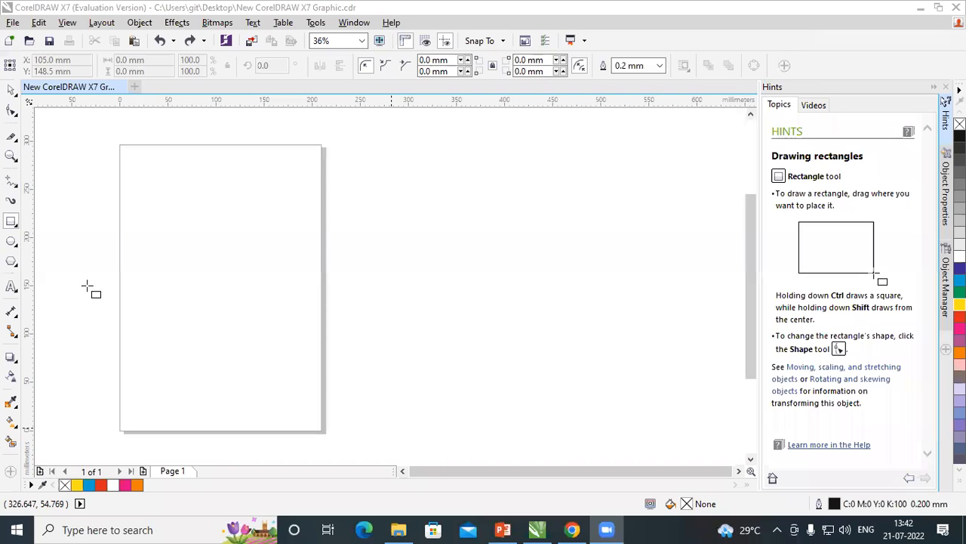
Draw a rectangle about 260 × 139 mm across the page's right edge with a 3.0 mm outline and yellow fill.
click(12, 223)
click(15, 227)
drag(175, 190, 427, 326)
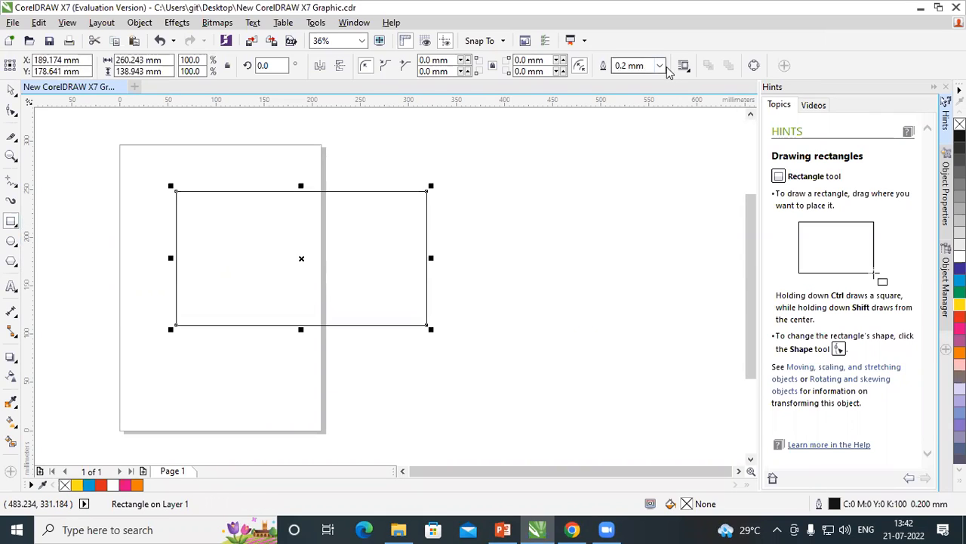
click(659, 65)
click(638, 191)
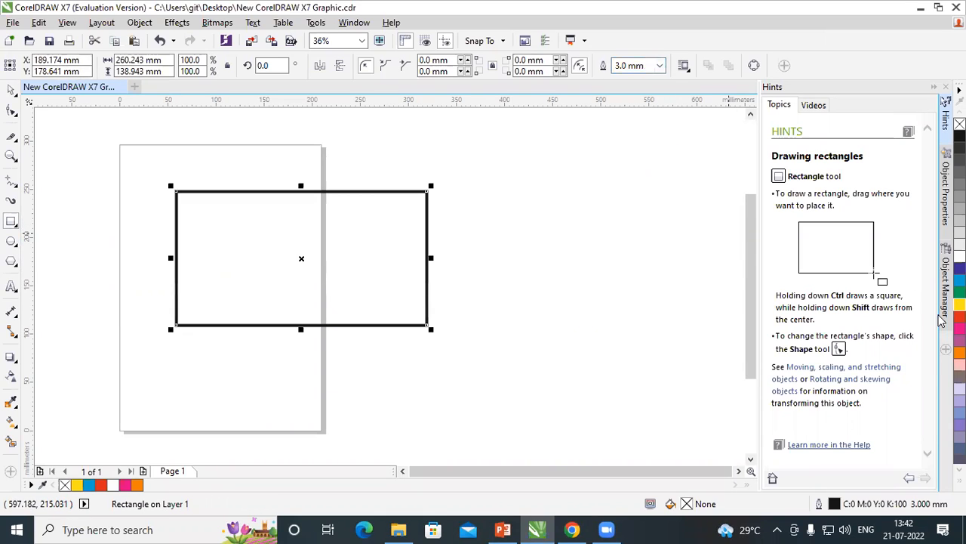
click(960, 304)
click(18, 119)
click(18, 138)
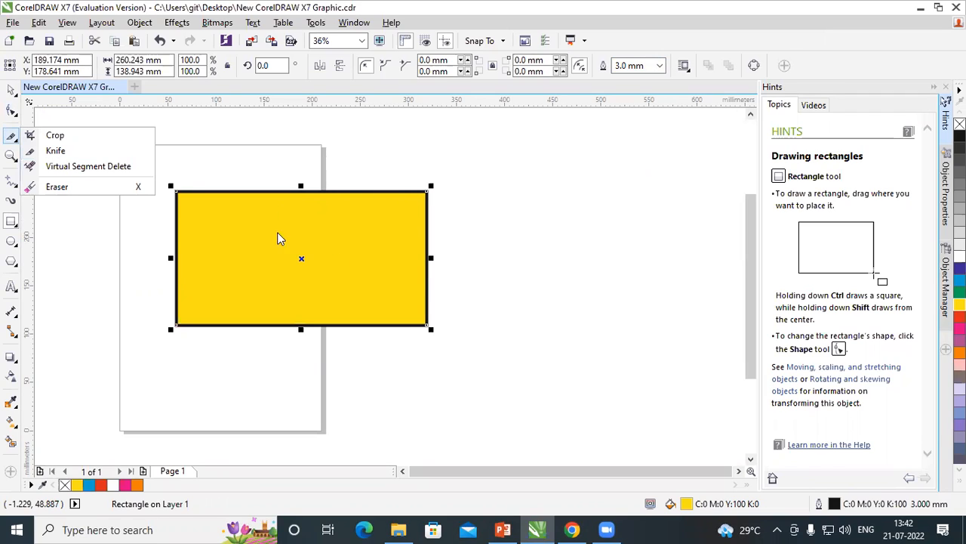
click(490, 166)
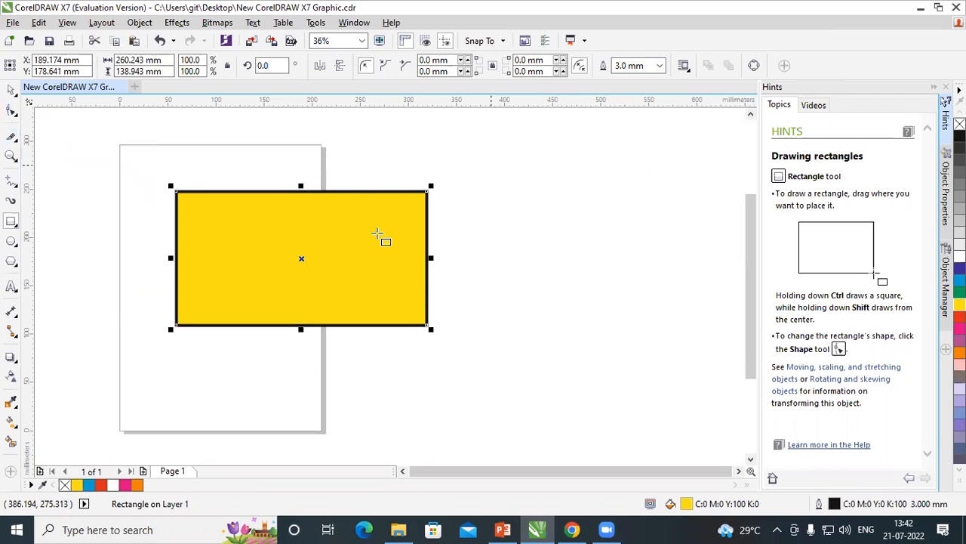
click(11, 90)
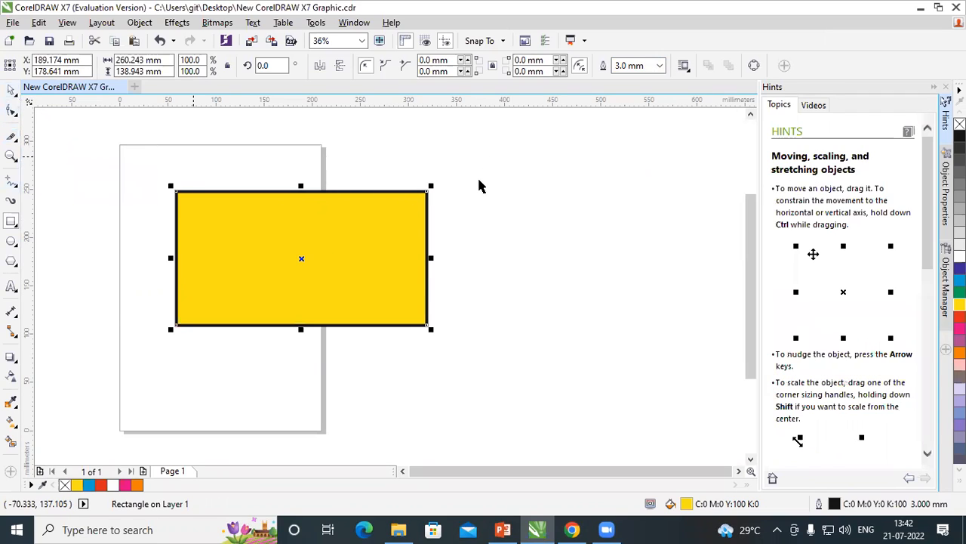
Draw a rectangle about 238 × 110 mm overlapping the yellow rectangle's upper-right corner, with green fill and a 2.0 mm outline.
click(11, 221)
drag(312, 163, 541, 269)
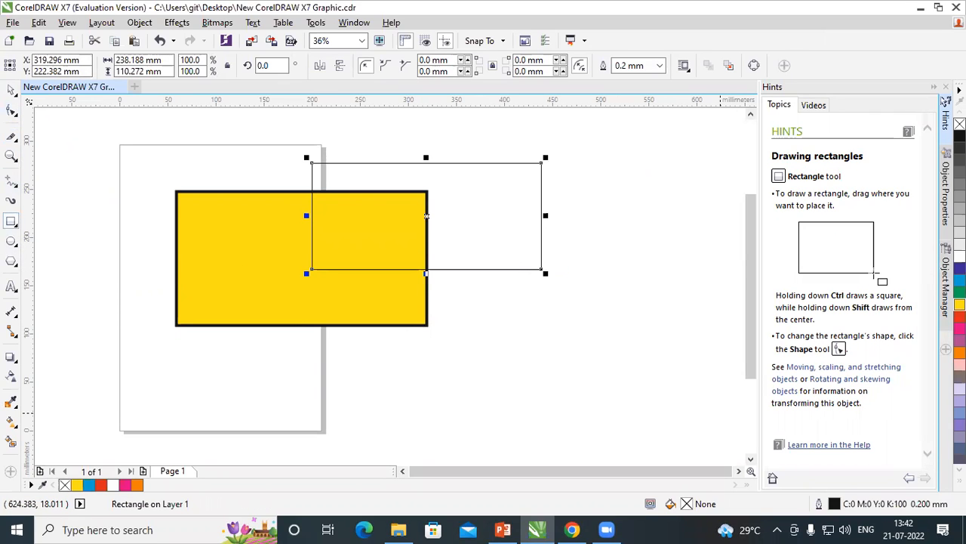
click(959, 292)
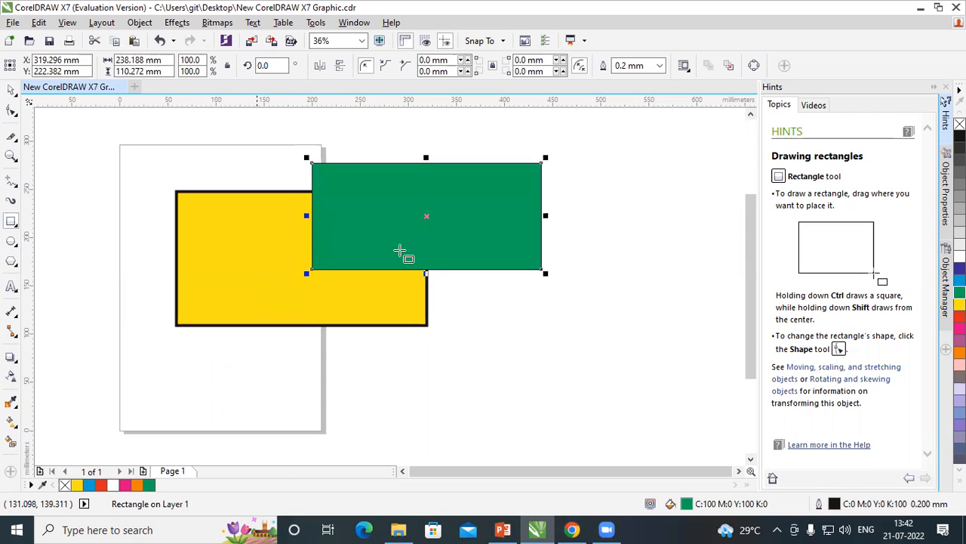
click(660, 66)
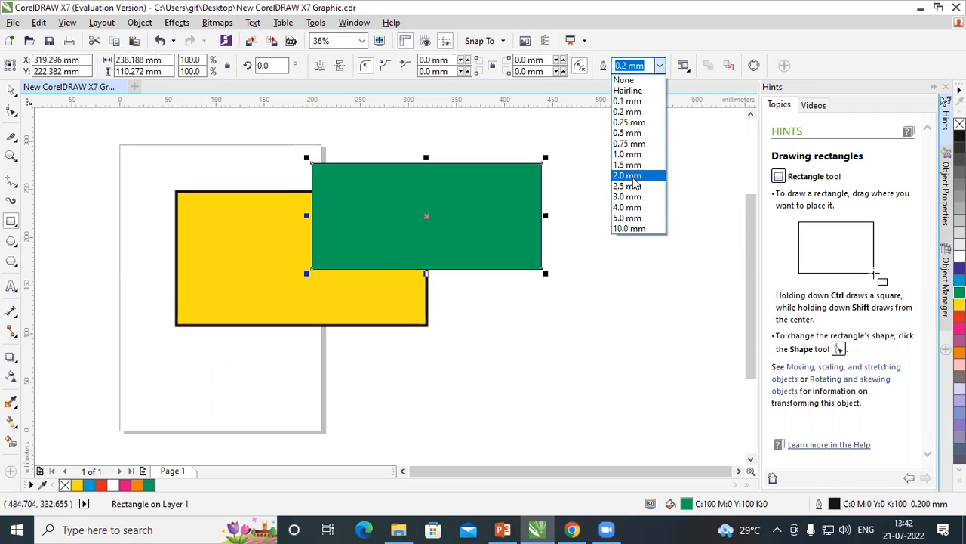
click(637, 180)
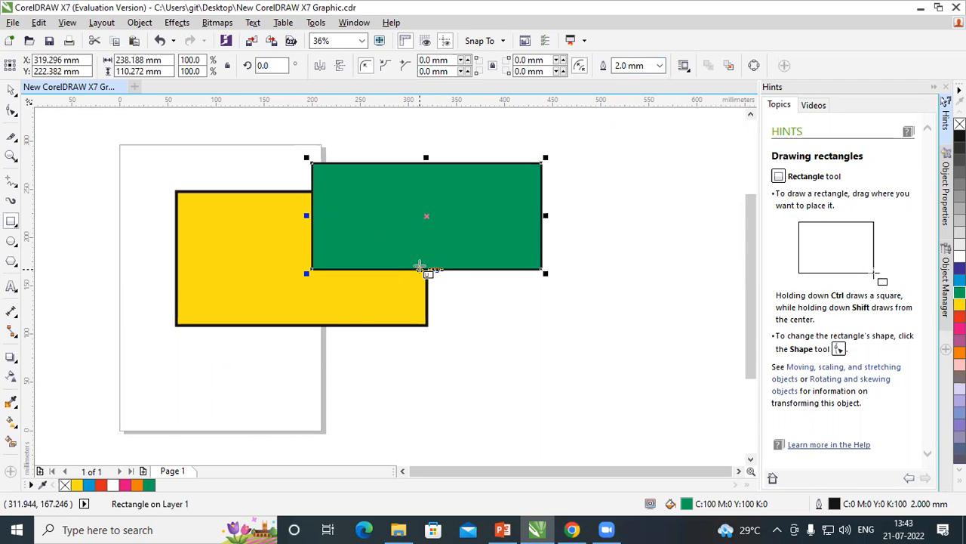
Change the fill of both the yellow and the green rectangle to white.
key(space)
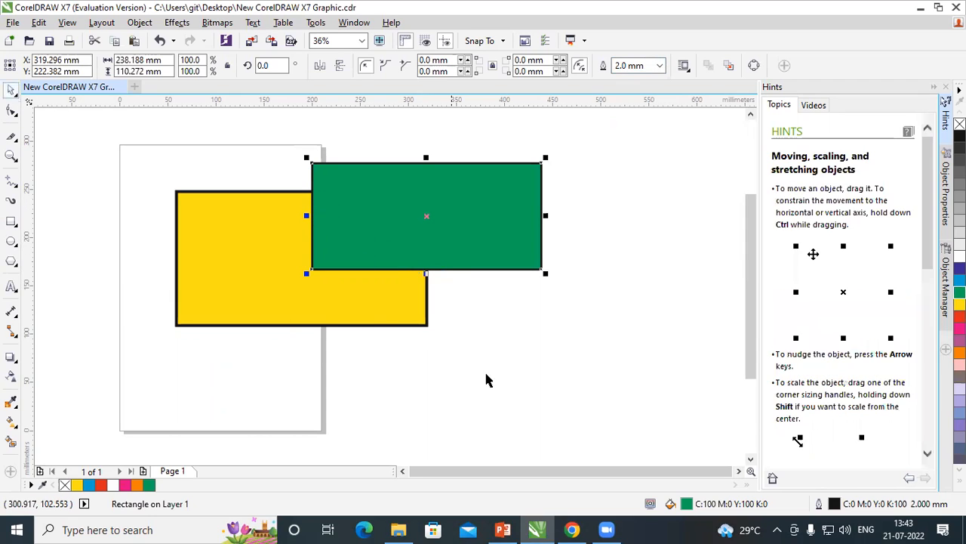
click(410, 330)
click(403, 312)
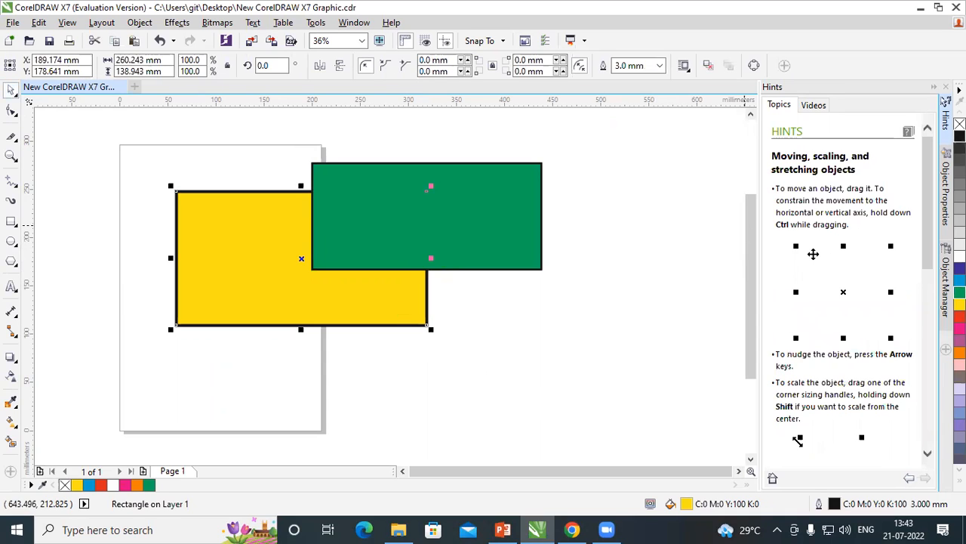
key(ctrl+z)
click(461, 255)
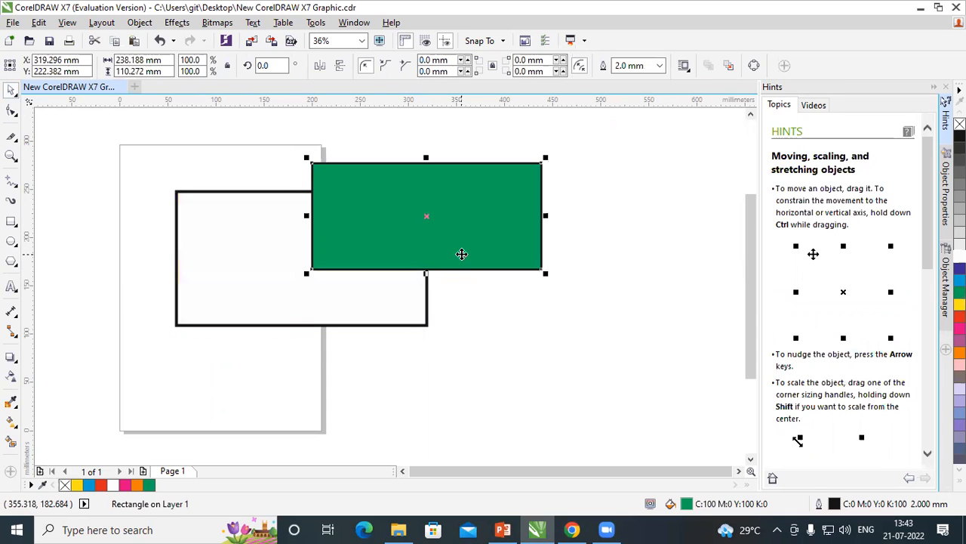
key(ctrl+z)
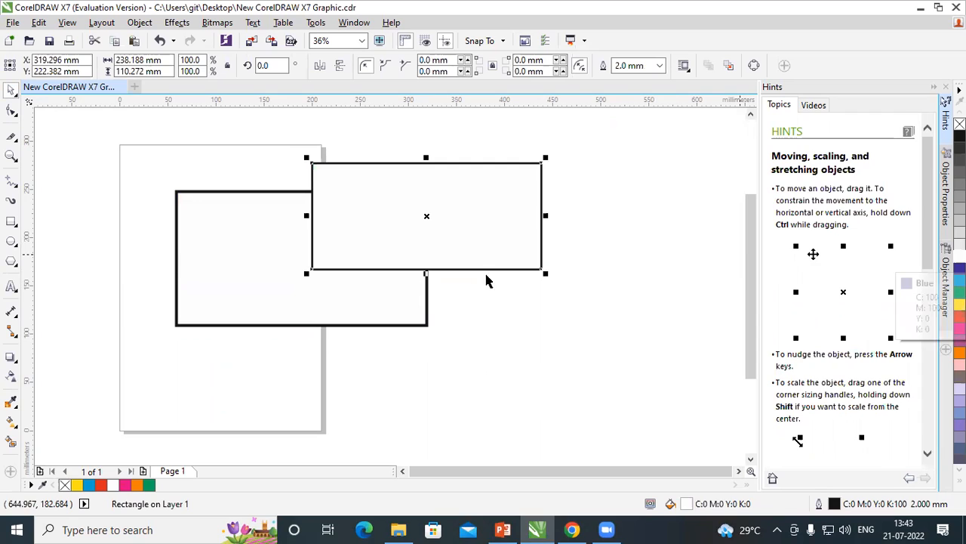
Move the smaller white rectangle over the larger one's lower edge and remove its overlapping part with Virtual Segment Delete.
drag(408, 209, 328, 313)
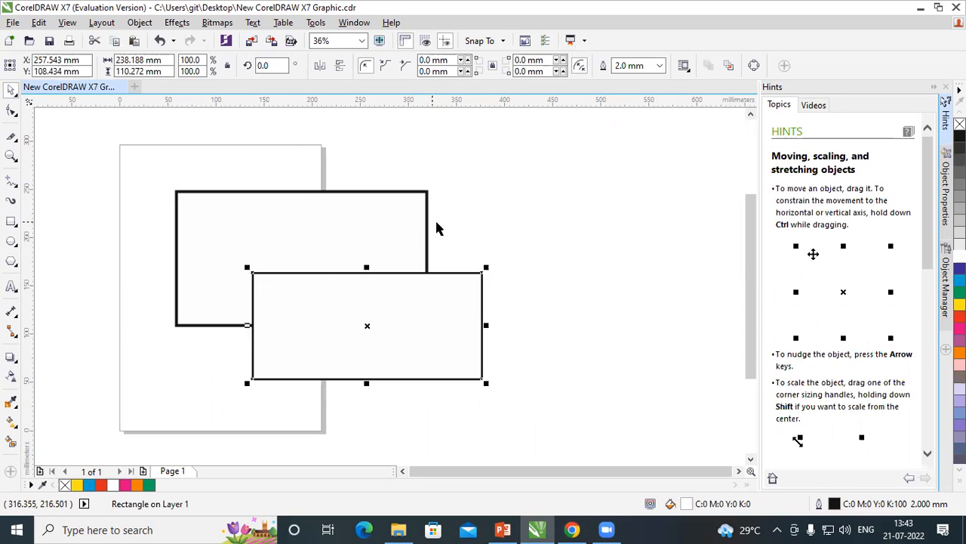
click(14, 139)
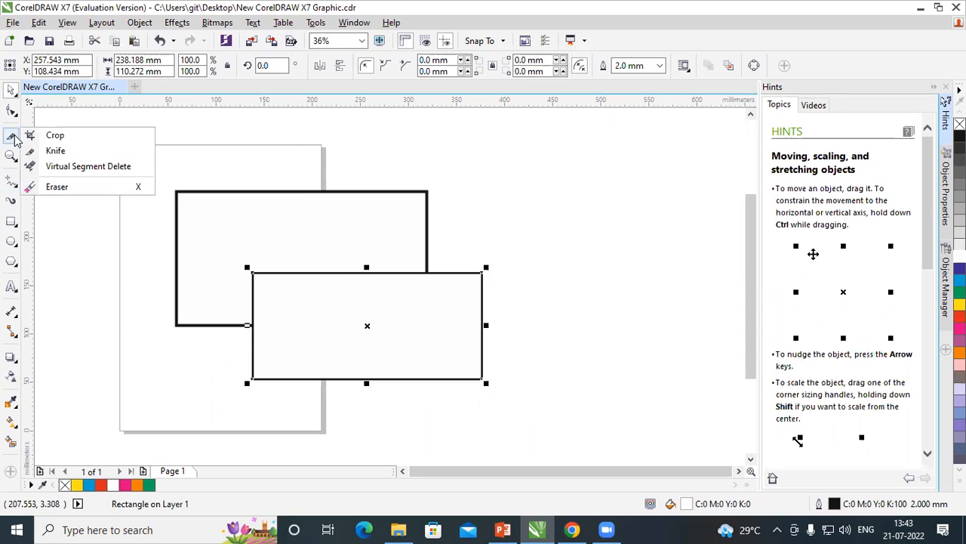
click(112, 169)
drag(227, 256, 374, 302)
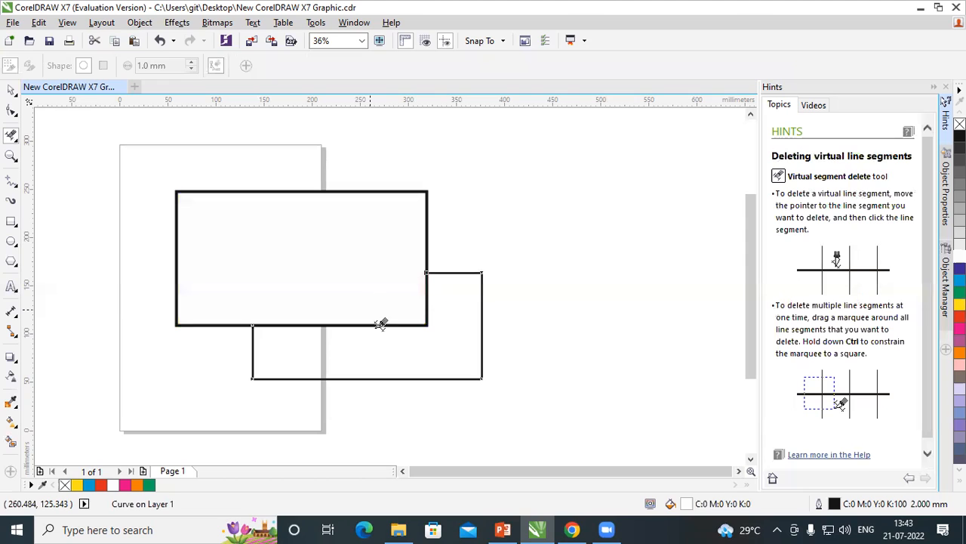
Draw one rectangle across the large rectangle's upper edge, one about 162 × 42 mm over its upper-right corner, and one about 85 × 37 mm over its upper-left corner.
click(11, 221)
mouse_move(272, 158)
mouse_down()
mouse_move(431, 233)
mouse_move(488, 253)
mouse_move(483, 245)
mouse_up()
drag(427, 134, 585, 179)
drag(236, 138, 324, 176)
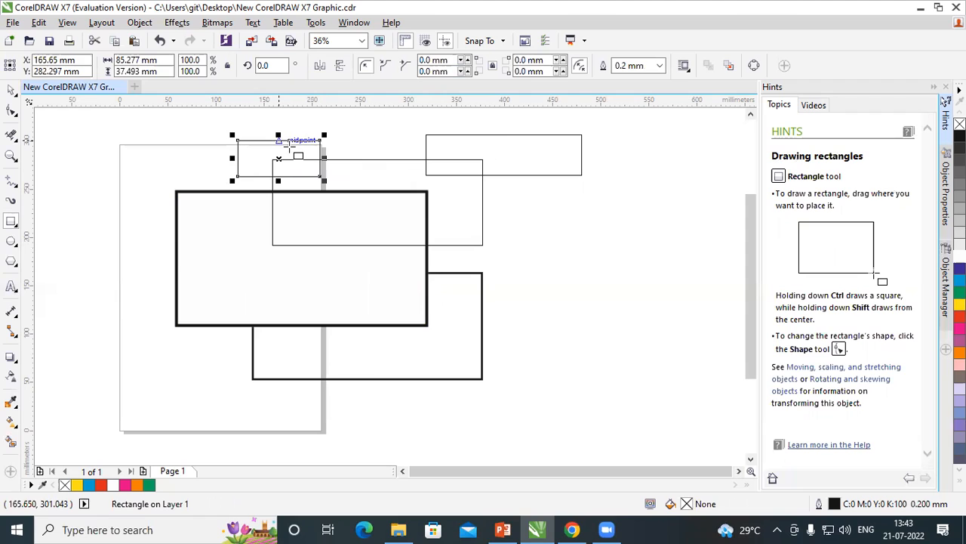
Set the outline width of the two small upper rectangles to 2.5 mm.
click(660, 65)
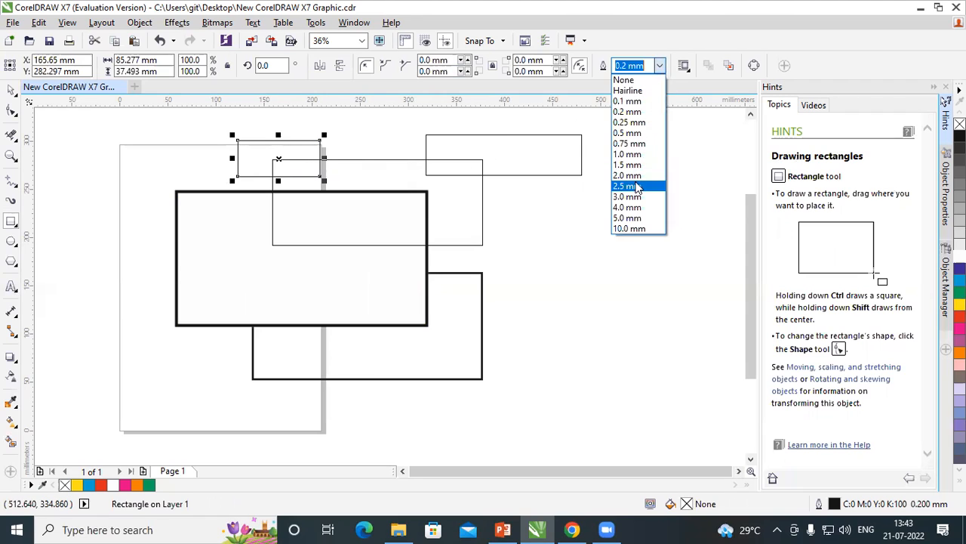
click(639, 188)
key(space)
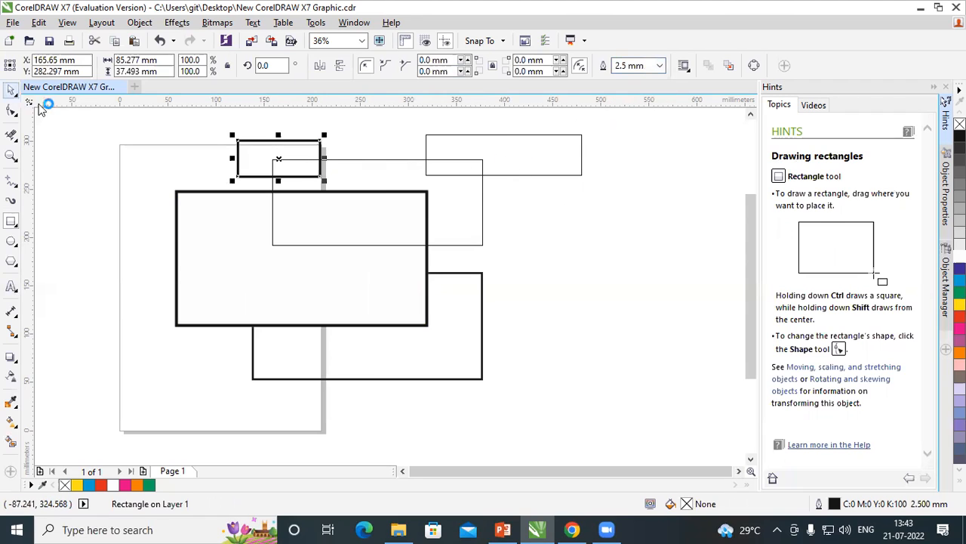
click(502, 174)
click(660, 66)
click(633, 188)
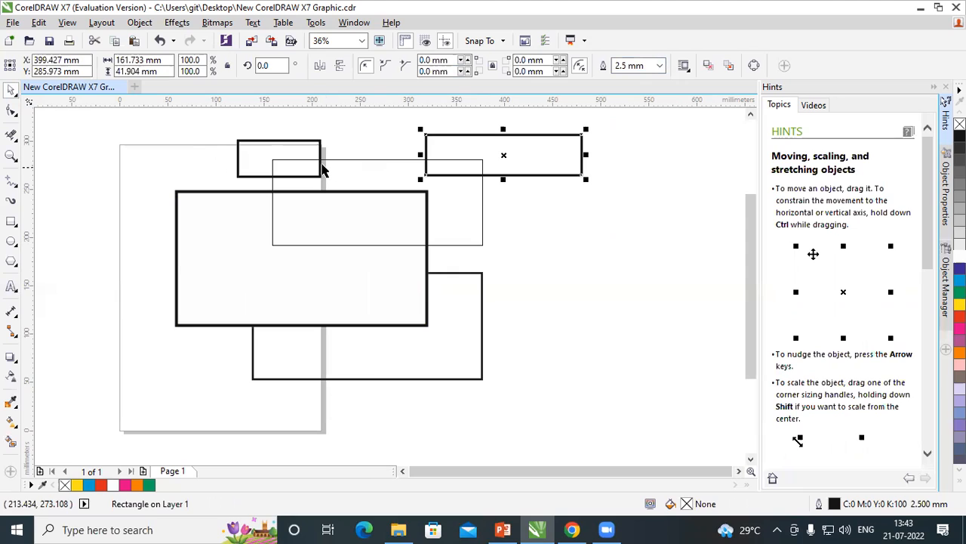
Use Virtual Segment Delete to remove the upper-left rectangle's overlapping segments, the upper-right rectangle, and the thin rectangle's part beyond the large rectangle.
click(16, 140)
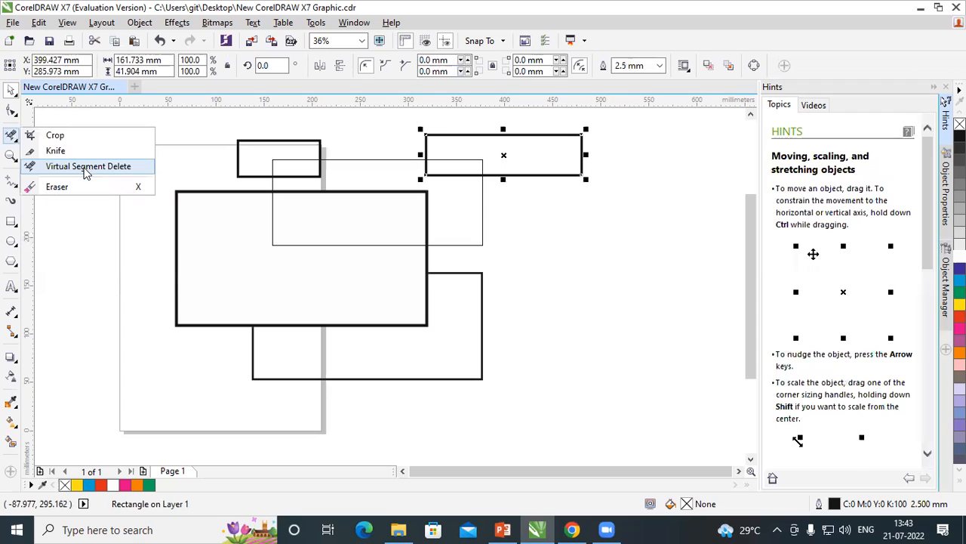
click(72, 167)
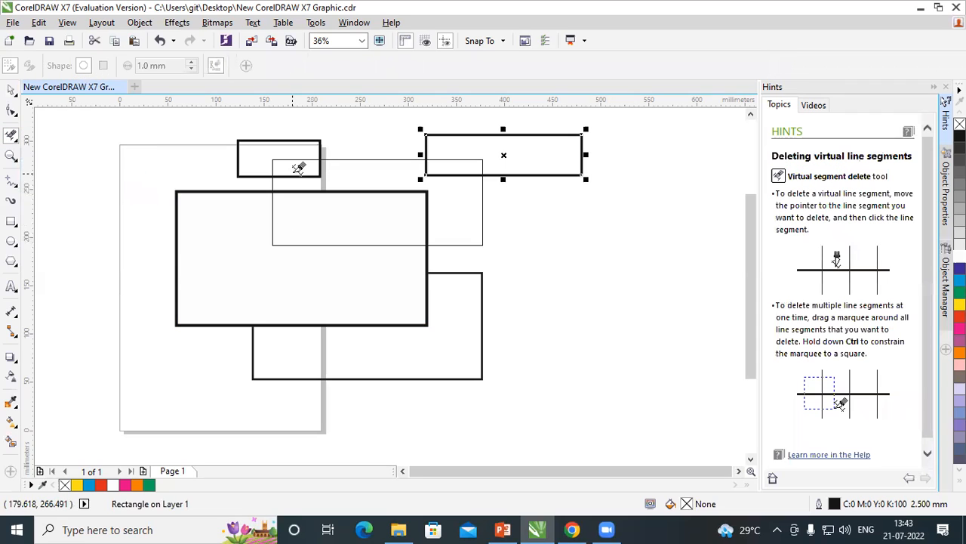
drag(295, 164, 361, 181)
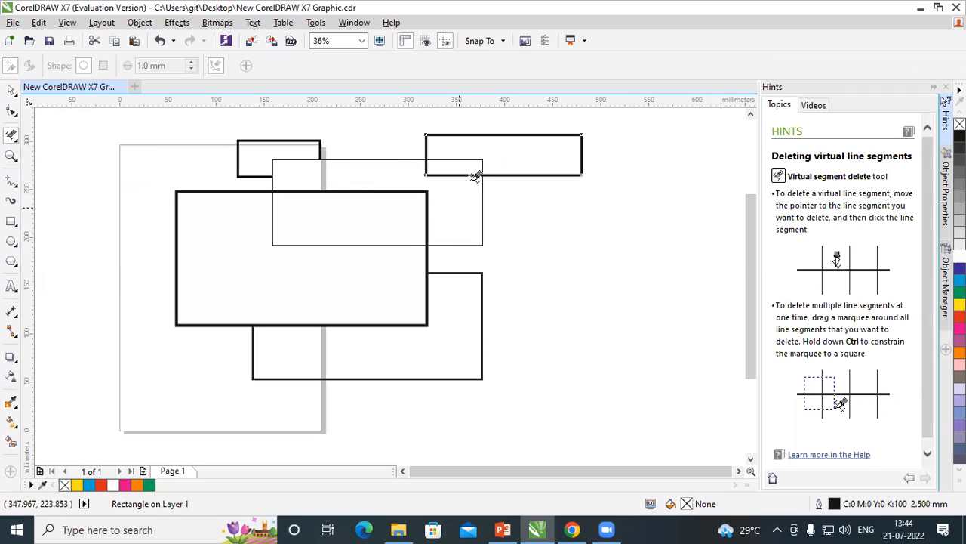
drag(409, 167, 486, 185)
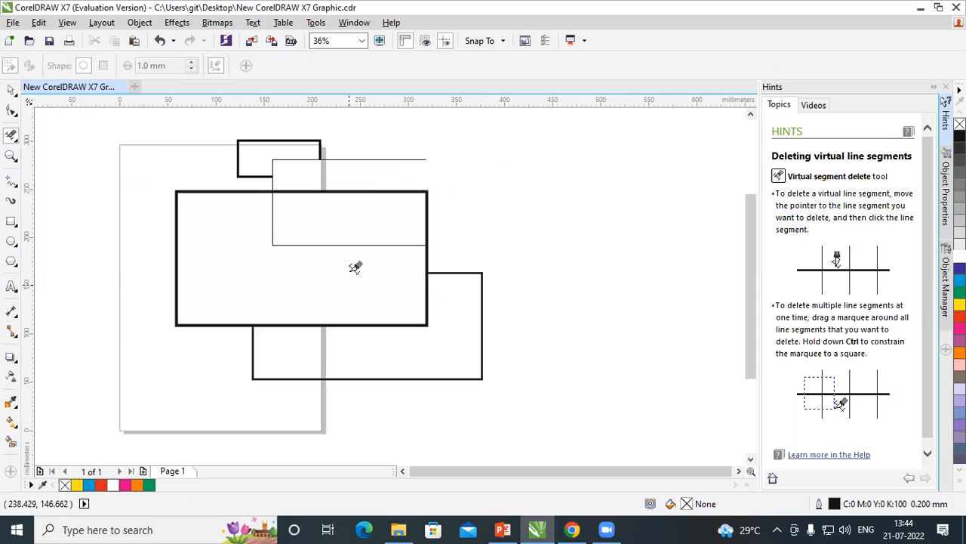
Delete the thin outline's segments inside the large rectangle and beyond the small upper one, plus the leftover curve at the lower right.
drag(280, 224, 386, 269)
drag(343, 148, 450, 170)
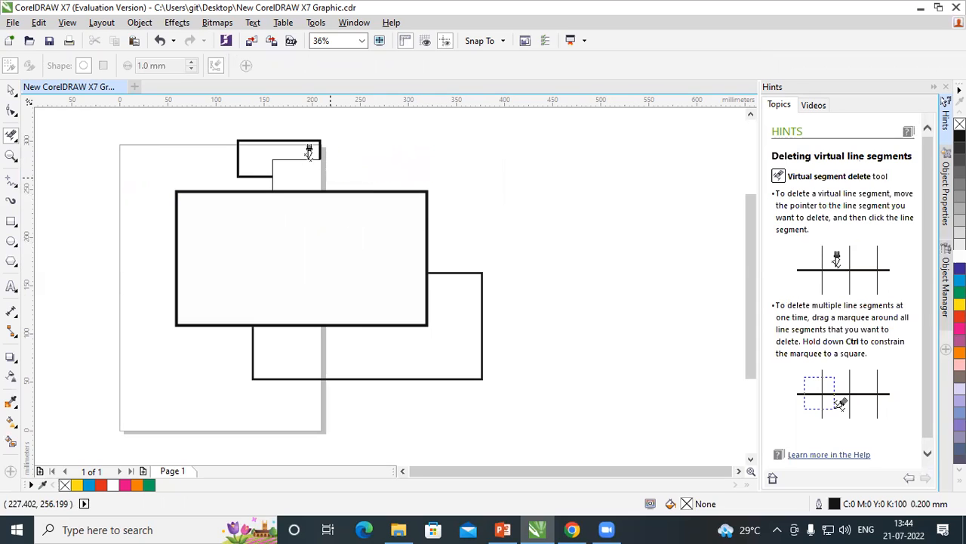
drag(456, 260, 546, 396)
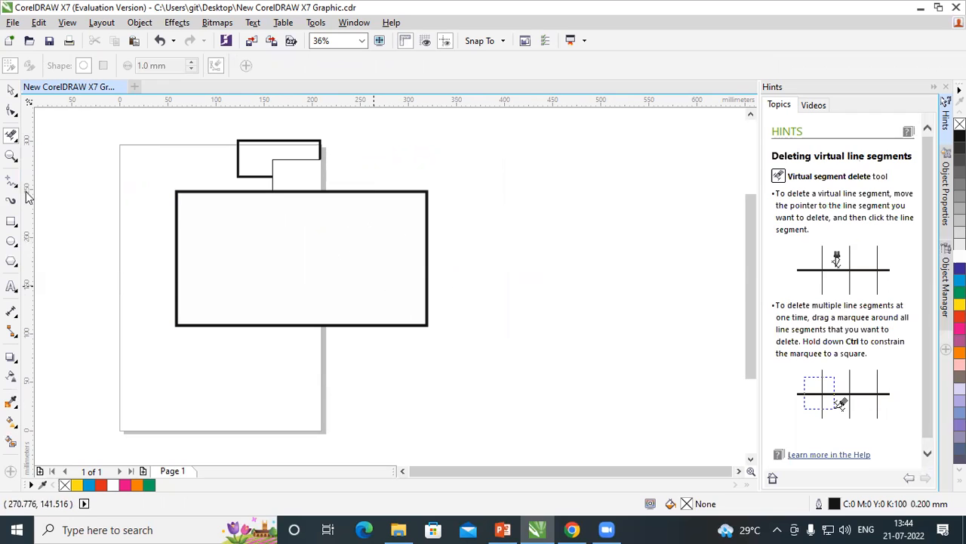
Draw a rectangle about 185 × 116 mm over the large rectangle's lower-right corner, and remove first its overlapping segments, then the rest with Virtual Segment Delete.
click(11, 220)
mouse_move(342, 269)
mouse_down()
mouse_move(413, 343)
mouse_move(519, 380)
mouse_up()
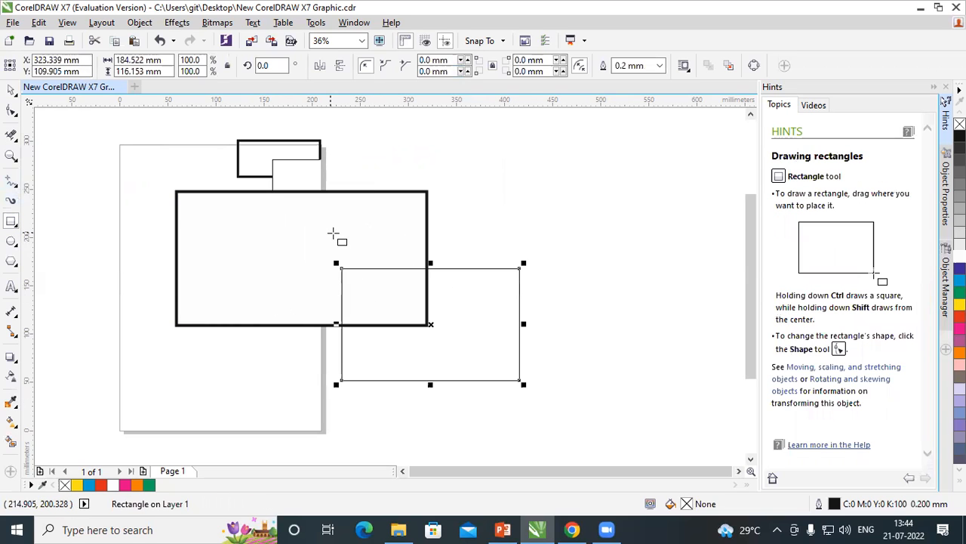
click(15, 142)
click(76, 164)
drag(302, 243, 406, 307)
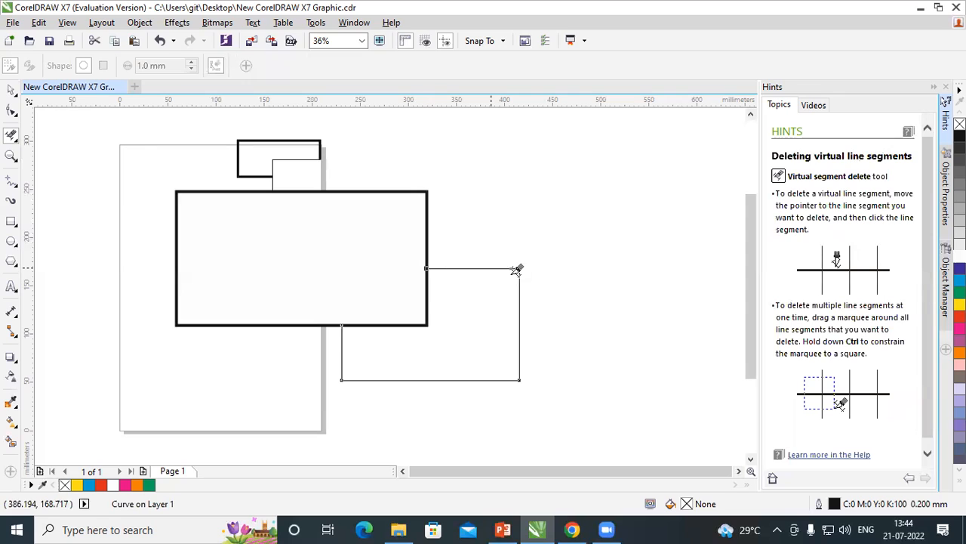
drag(440, 242, 591, 420)
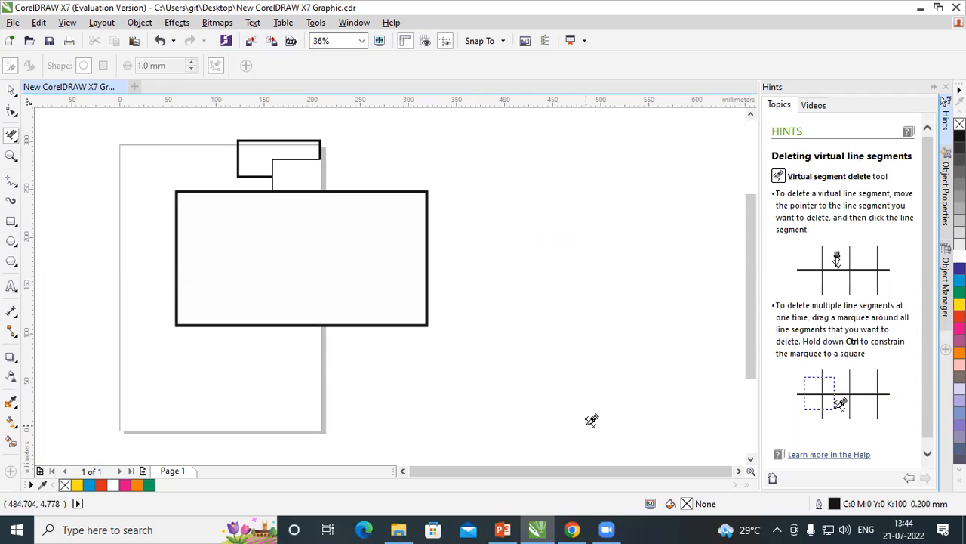
Draw three overlapping rectangles in the empty area beside the page, about 143 × 85 mm, 121 × 75 mm and 83 × 71 mm.
click(12, 223)
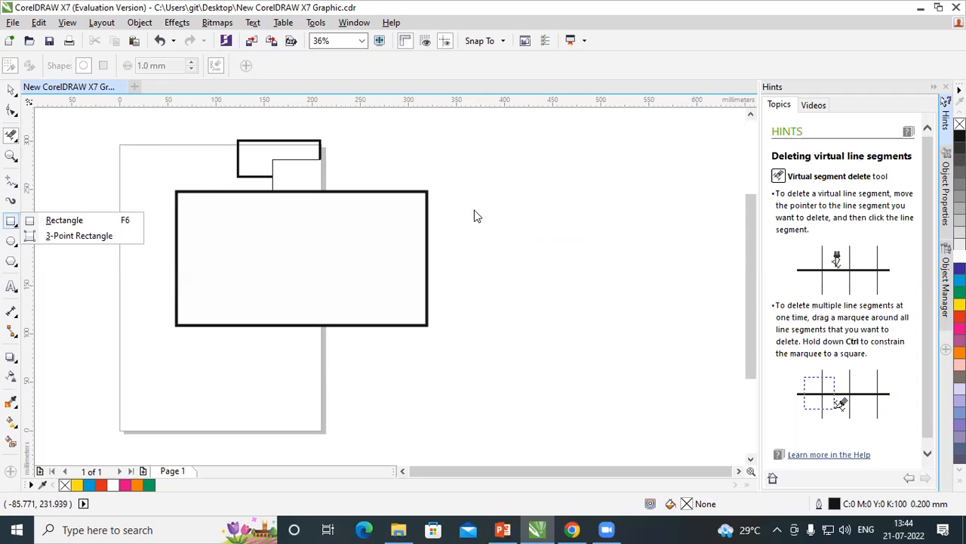
click(64, 220)
drag(501, 173, 638, 255)
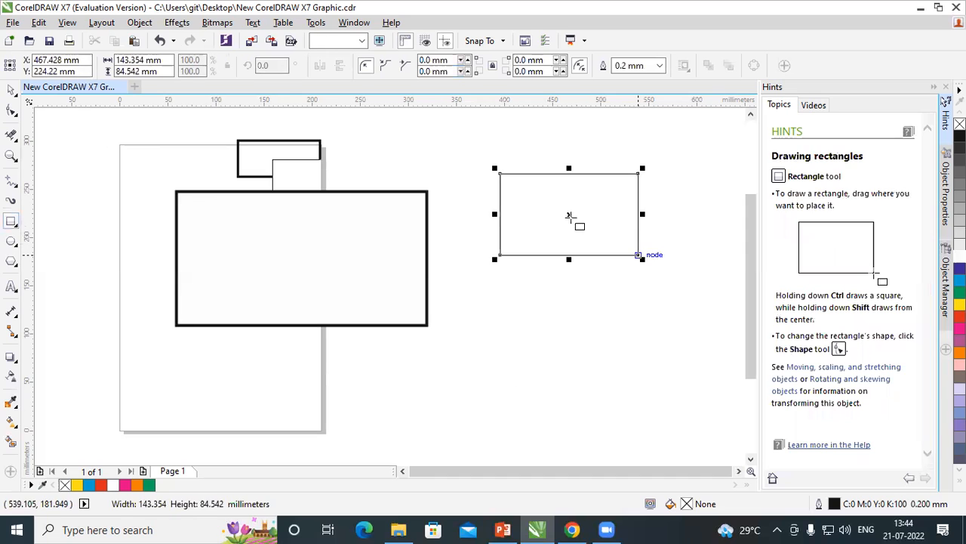
drag(562, 223, 679, 294)
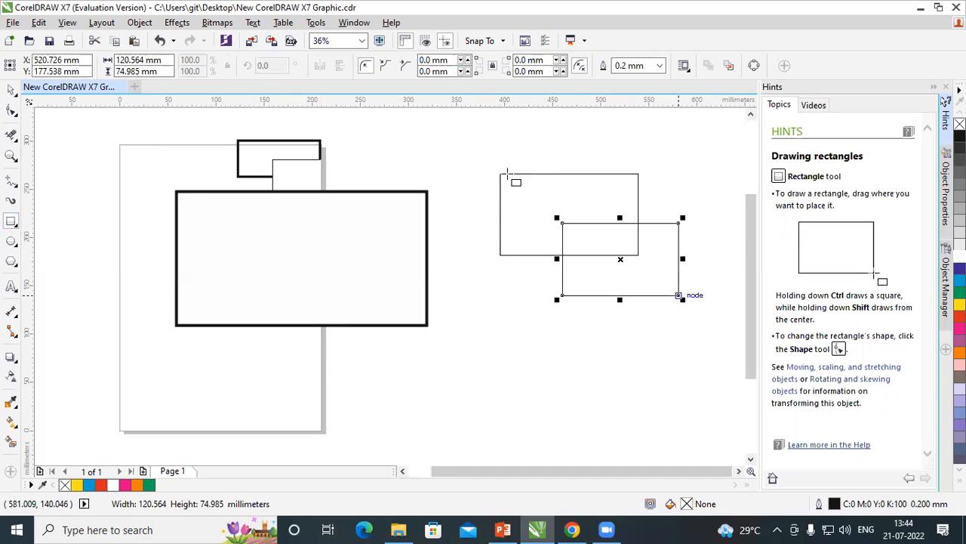
drag(463, 142, 542, 212)
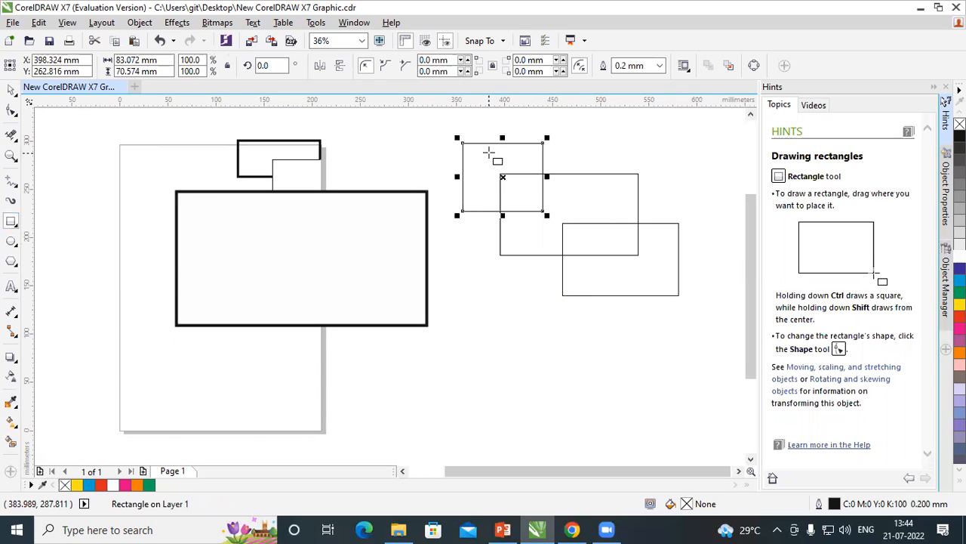
click(656, 153)
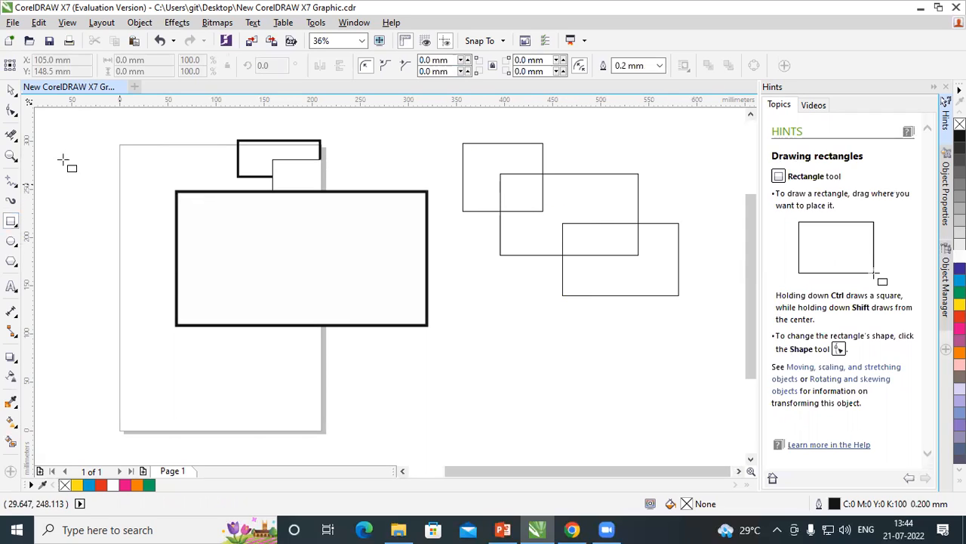
Remove the segments lying inside the middle of the three overlapping rectangles with Virtual Segment Delete, and undo that deletion.
click(18, 140)
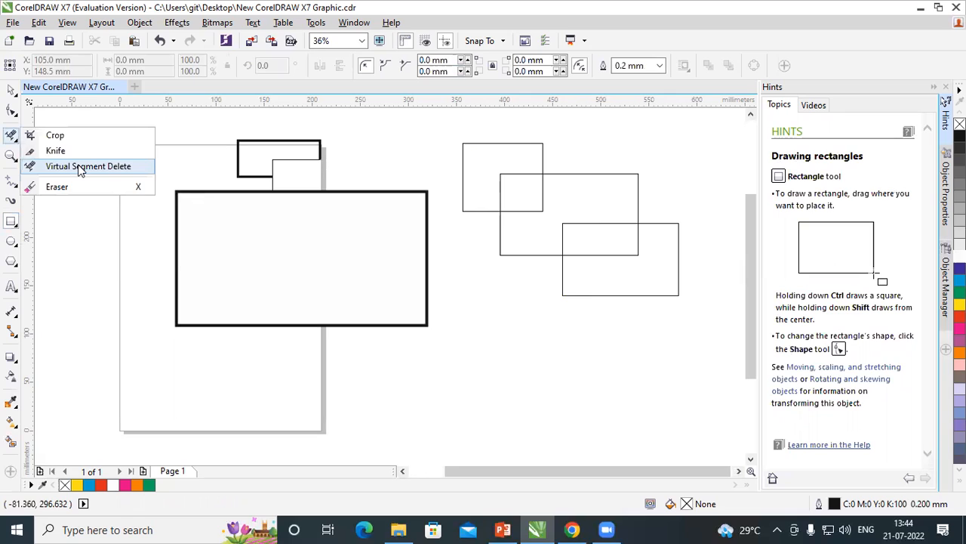
click(81, 167)
drag(520, 187, 599, 246)
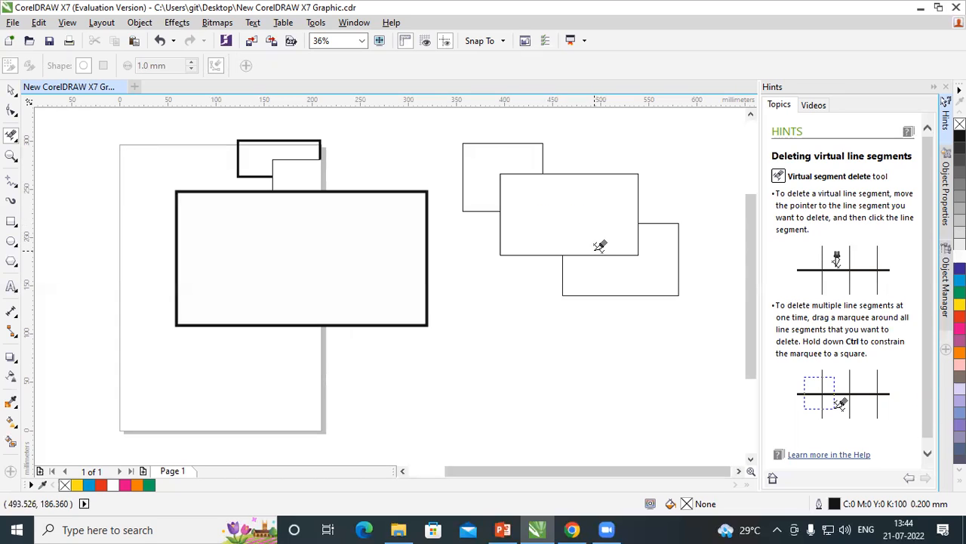
key(ctrl+z)
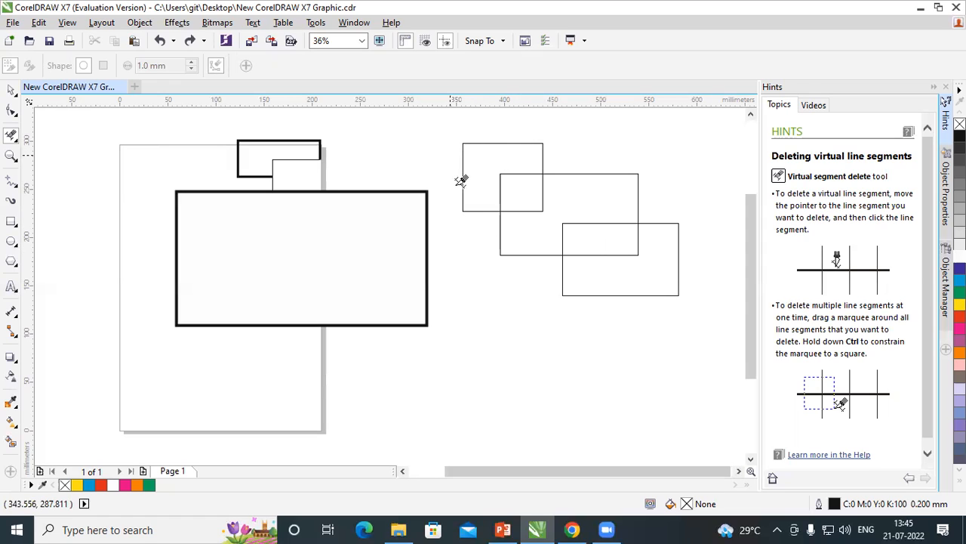
Remove the outer segments of the upper-left and lower-right rectangles, plus their remnants inside the middle rectangle, with Virtual Segment Delete.
drag(447, 133, 504, 175)
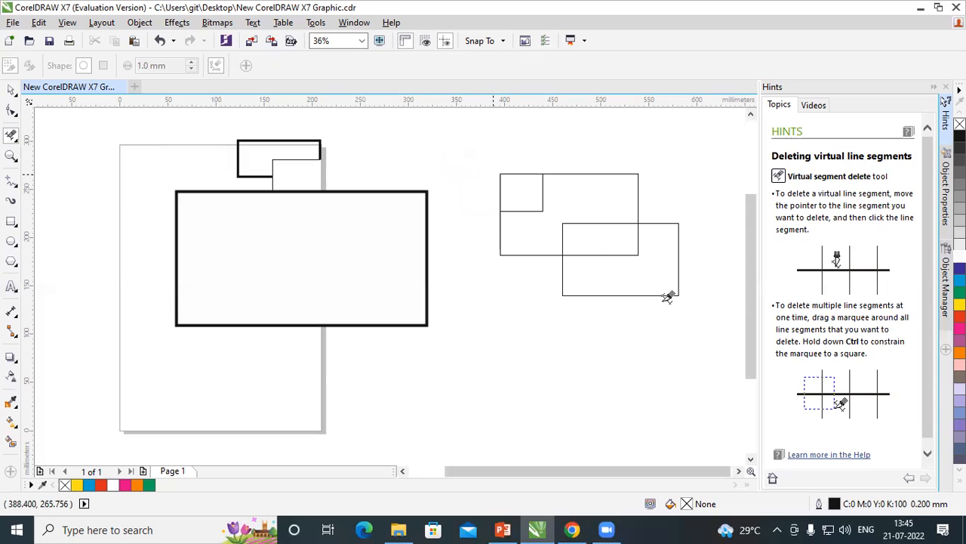
drag(630, 289, 614, 311)
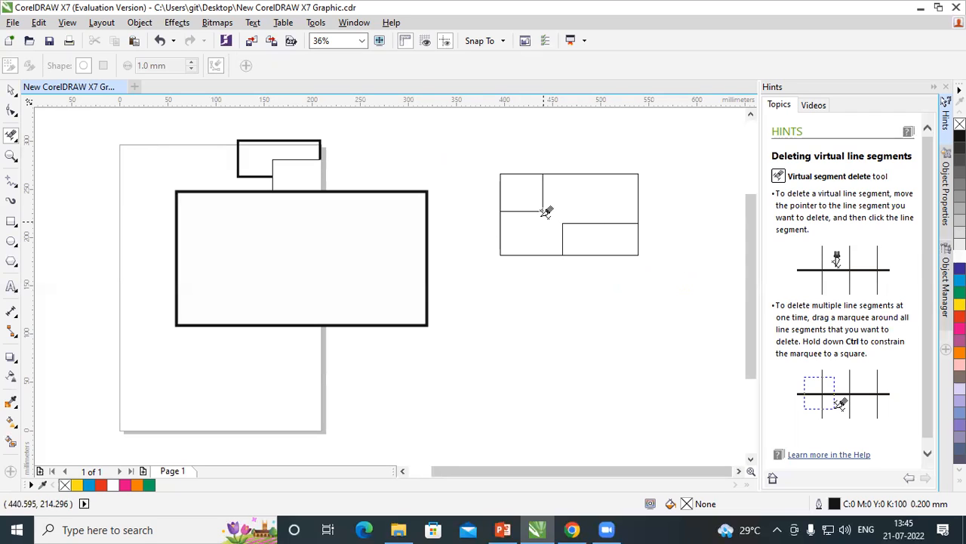
drag(509, 200, 620, 241)
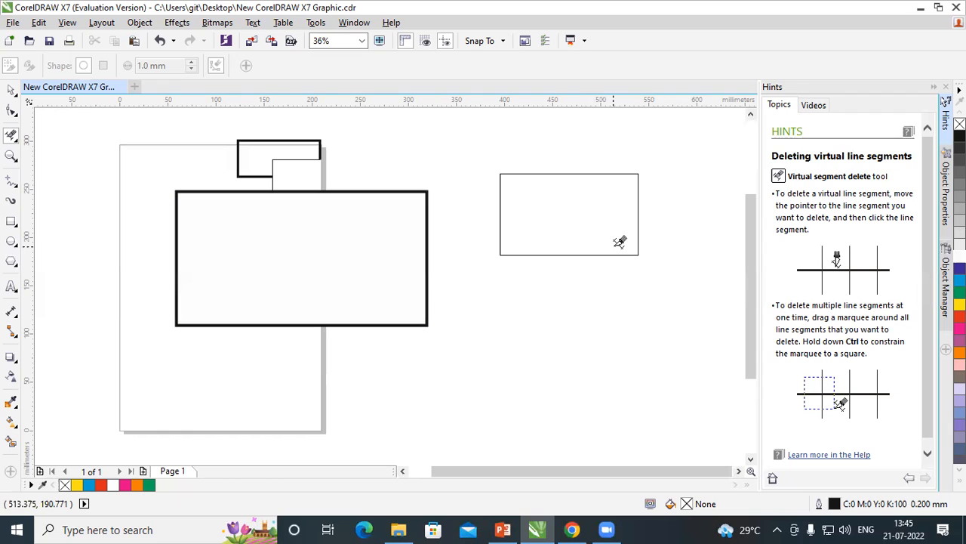
Draw a rectangle below the remaining one and four more around its corners, including ones about 98 × 38 mm and 122 × 68 mm.
click(12, 222)
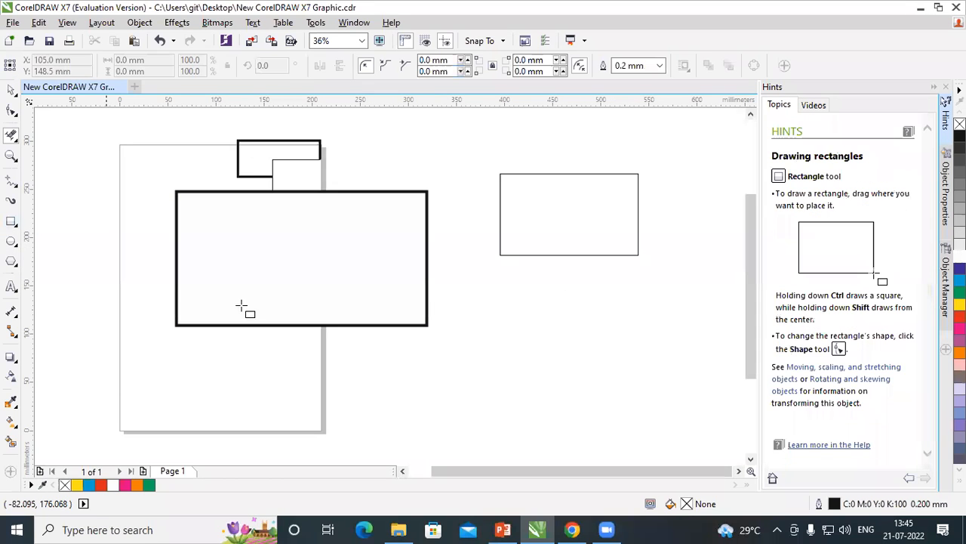
drag(452, 289, 559, 350)
drag(524, 323, 599, 385)
drag(539, 268, 560, 289)
mouse_move(609, 262)
mouse_down()
mouse_move(619, 246)
mouse_move(627, 256)
mouse_up()
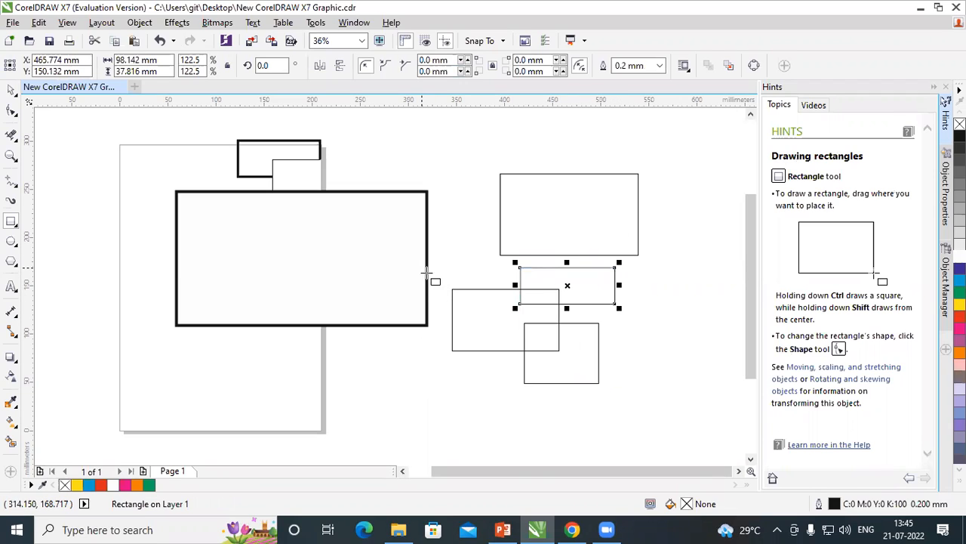
drag(418, 268, 483, 317)
drag(381, 342, 498, 407)
drag(443, 374, 438, 365)
Delete the large thick-outlined rectangle that extends across the page.
click(11, 90)
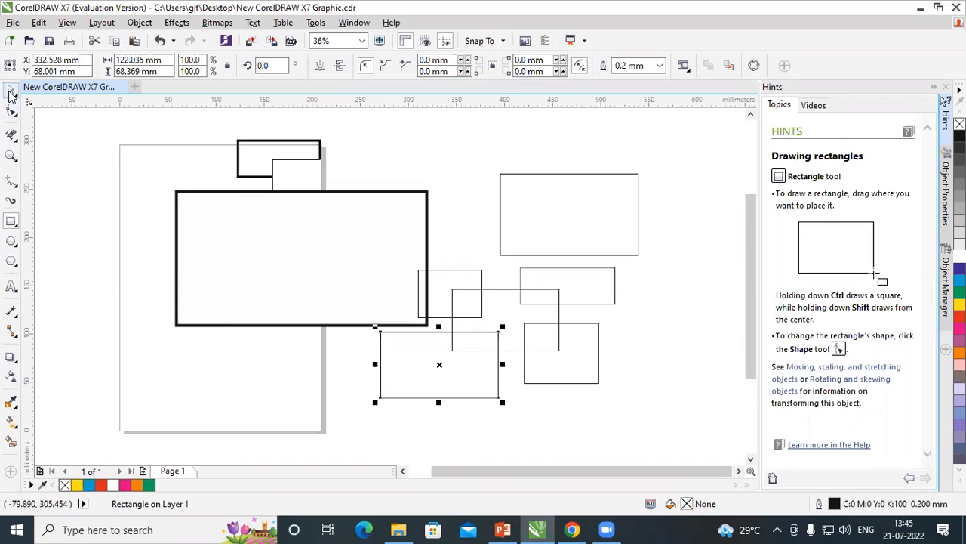
click(296, 191)
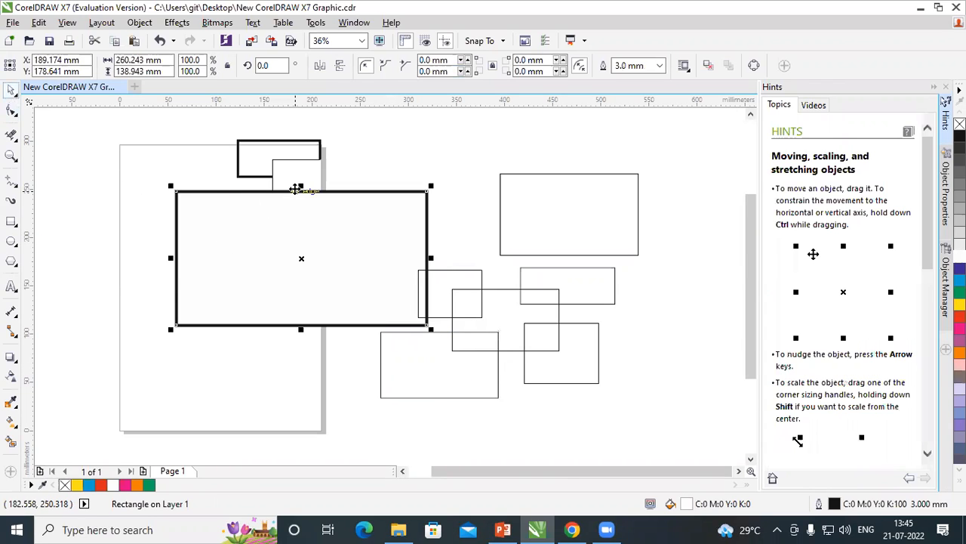
key(Delete)
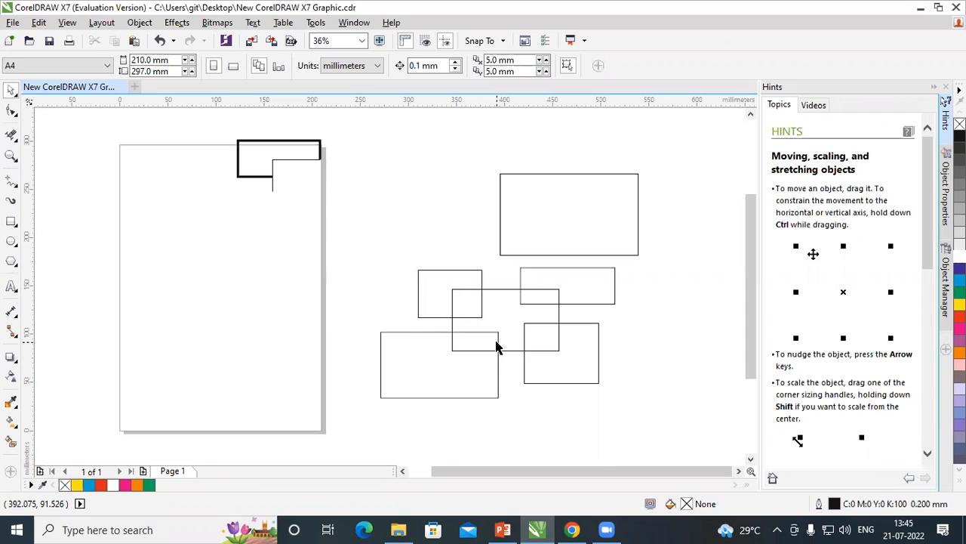
Remove the segments of the four corner rectangles that lie inside the central rectangle, using Virtual Segment Delete.
click(12, 136)
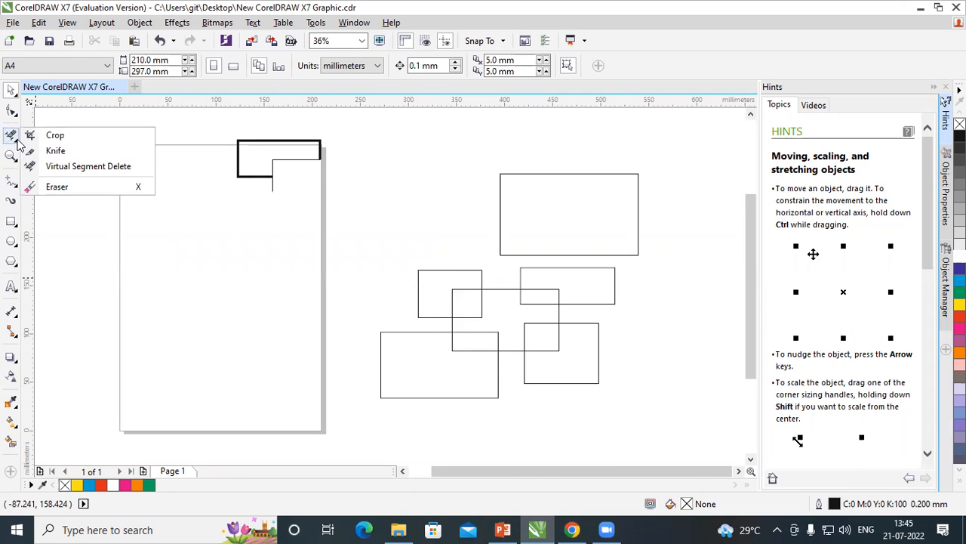
click(74, 166)
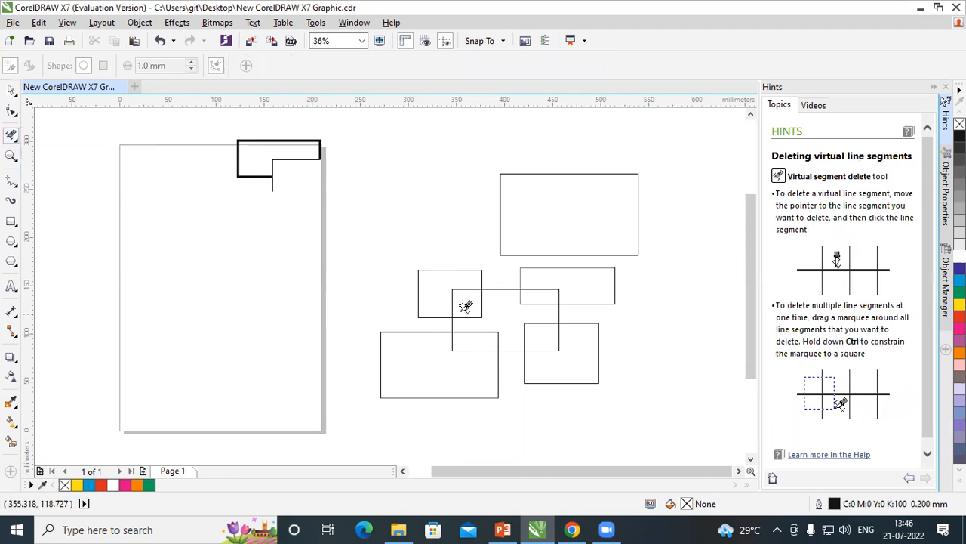
click(481, 308)
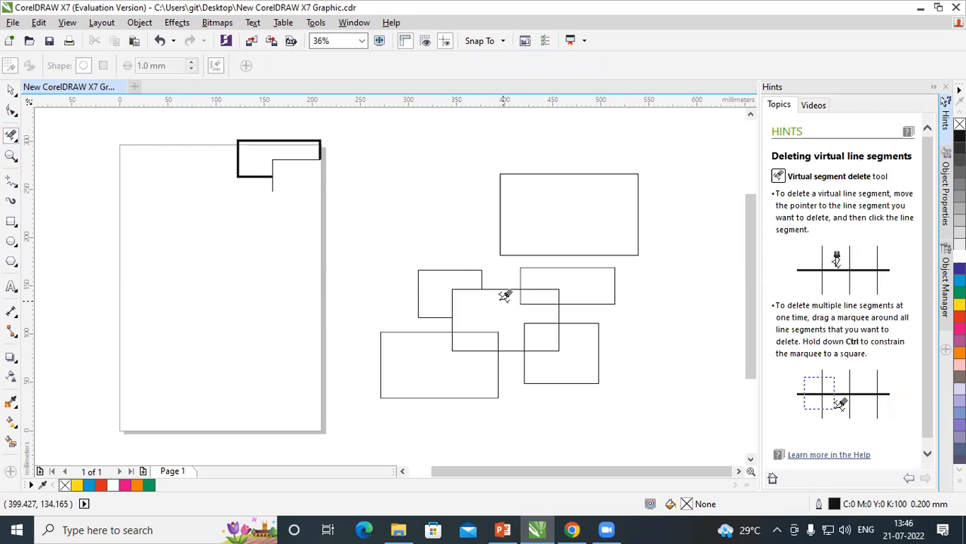
click(519, 296)
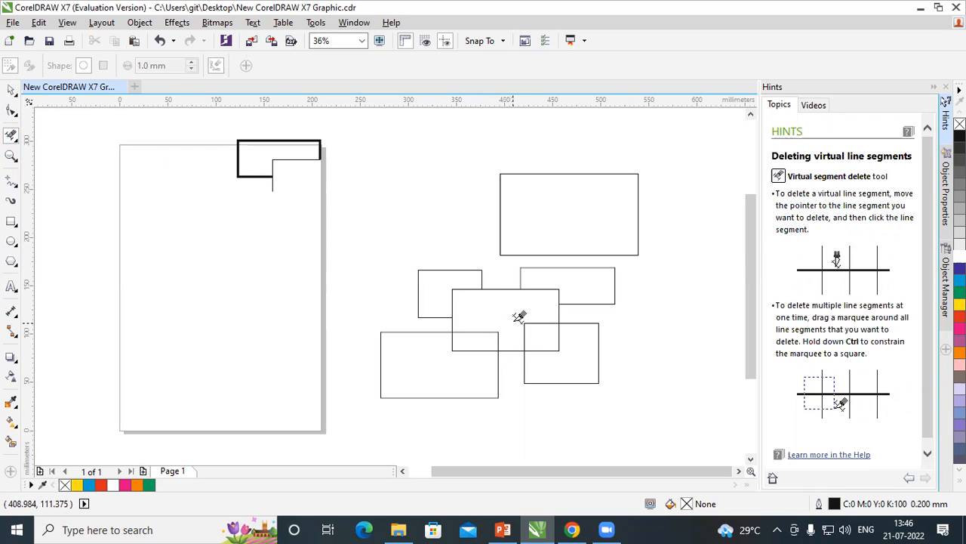
drag(469, 325, 520, 341)
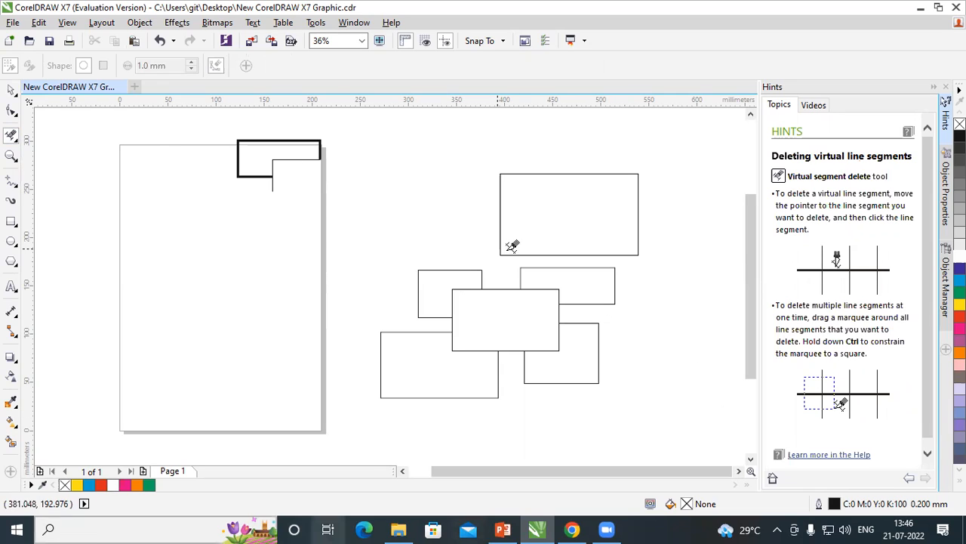
Remove the remaining outlines of the upper-left, lower-left and lower-right corner rectangles with Virtual Segment Delete.
drag(422, 265, 463, 280)
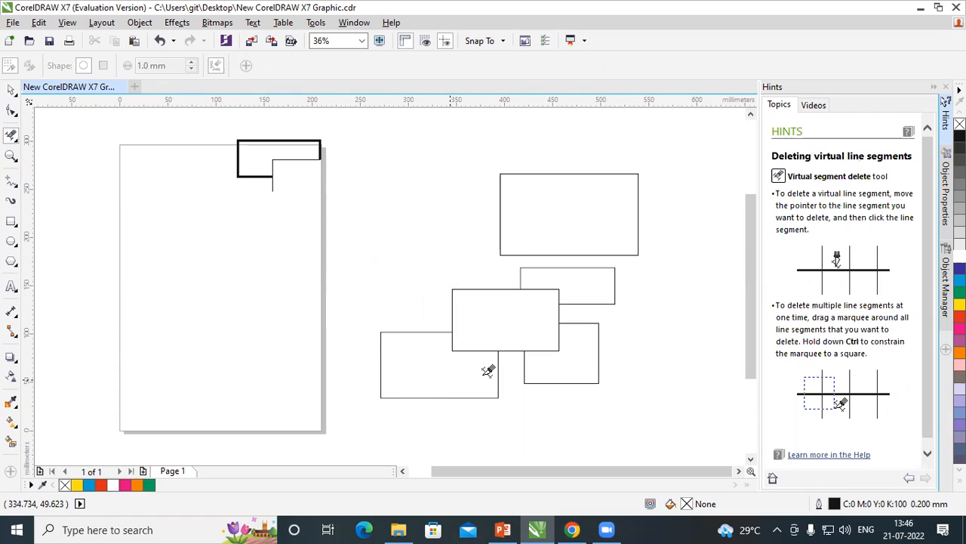
drag(361, 317, 439, 426)
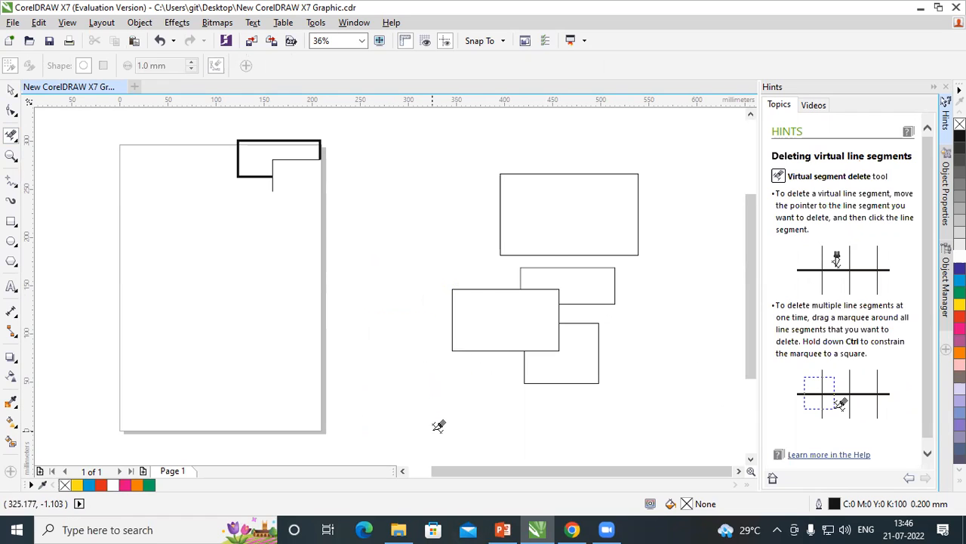
drag(571, 319, 624, 427)
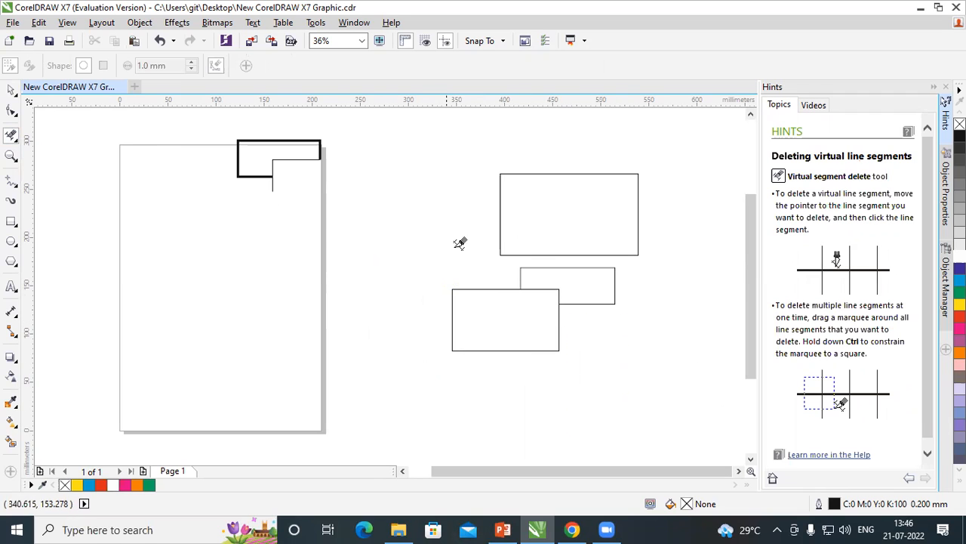
Draw a rectangle about 140 × 90 mm over the central rectangle's upper-left corner and remove its segments inside the central one.
click(10, 221)
mouse_move(366, 252)
mouse_down()
mouse_move(507, 317)
mouse_move(500, 338)
mouse_up()
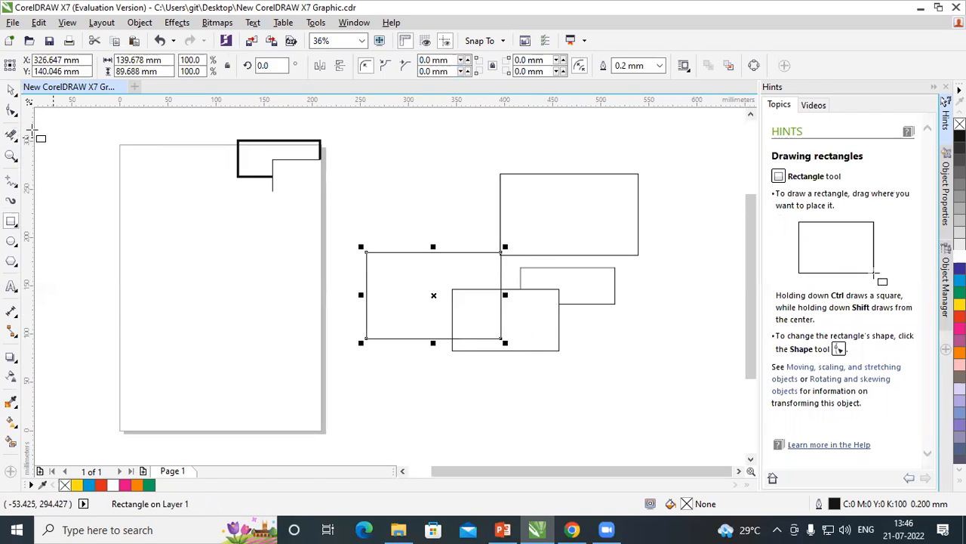
click(10, 137)
click(71, 166)
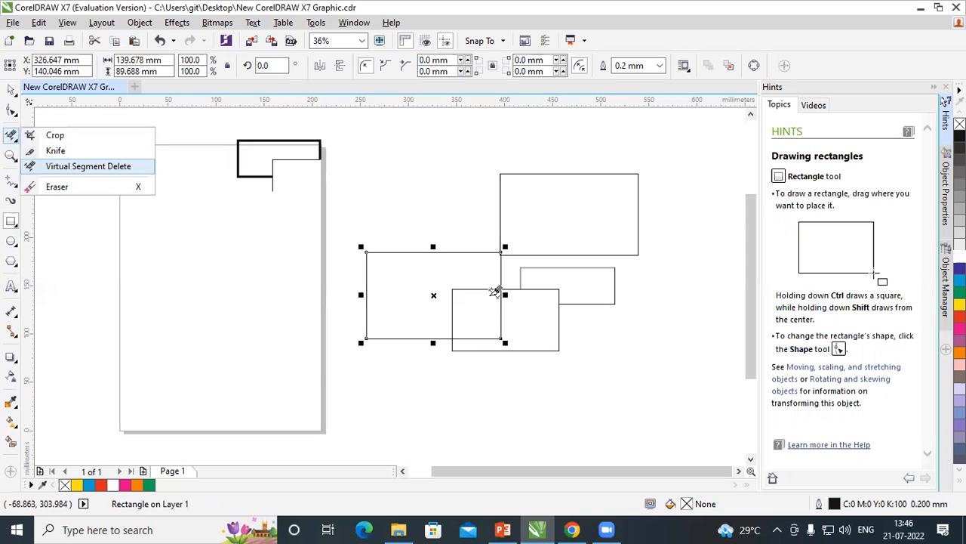
drag(470, 309, 519, 341)
Undo a trial removal of the new rectangle's outer segments, and delete the central rectangle's segments lying inside it.
drag(345, 235, 415, 302)
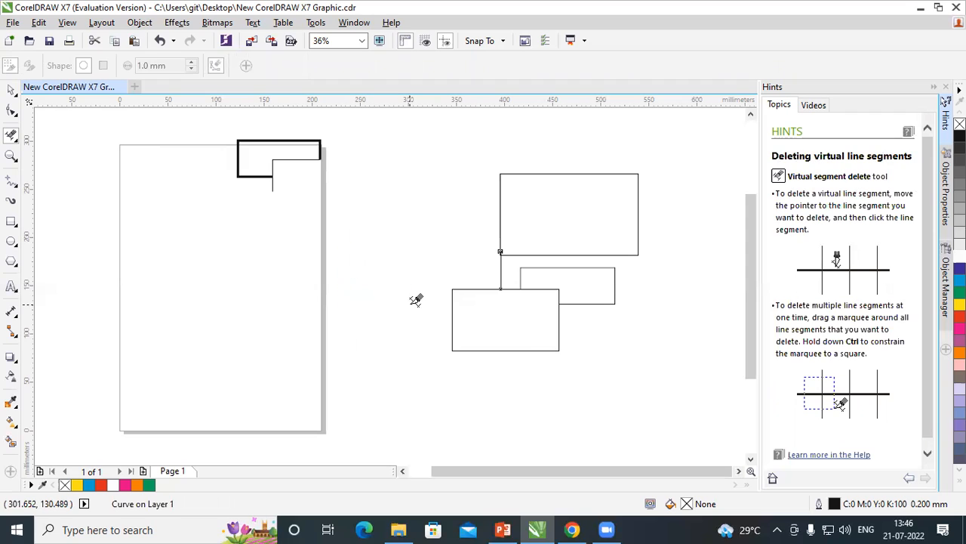
key(ctrl+z)
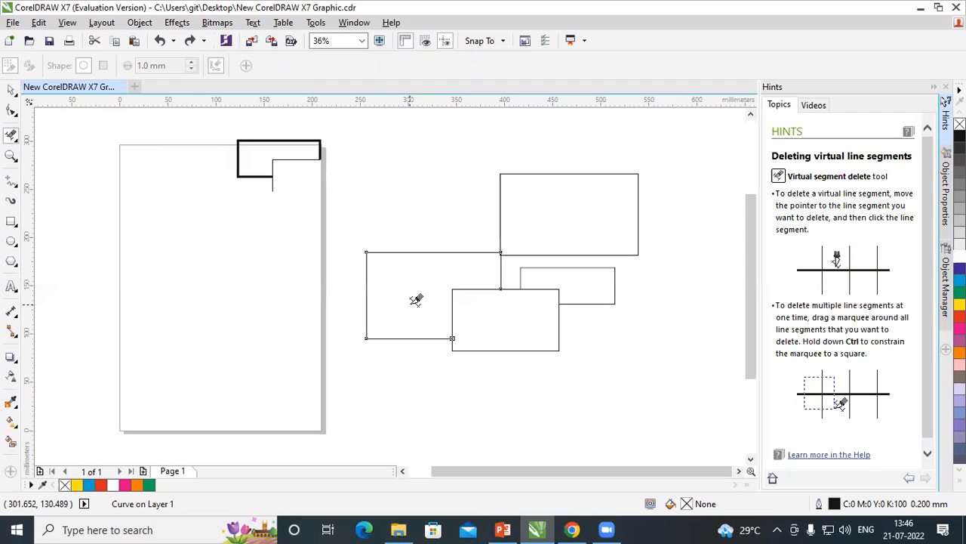
drag(427, 280, 488, 317)
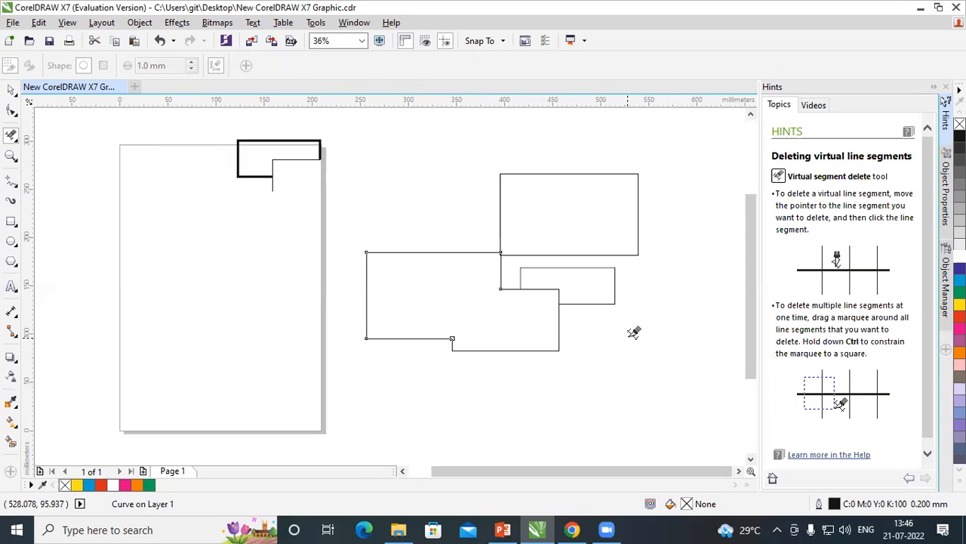
Draw two overlapping rectangles on the page, about 149 × 94 mm and 144 × 109 mm.
click(12, 220)
drag(80, 213, 223, 302)
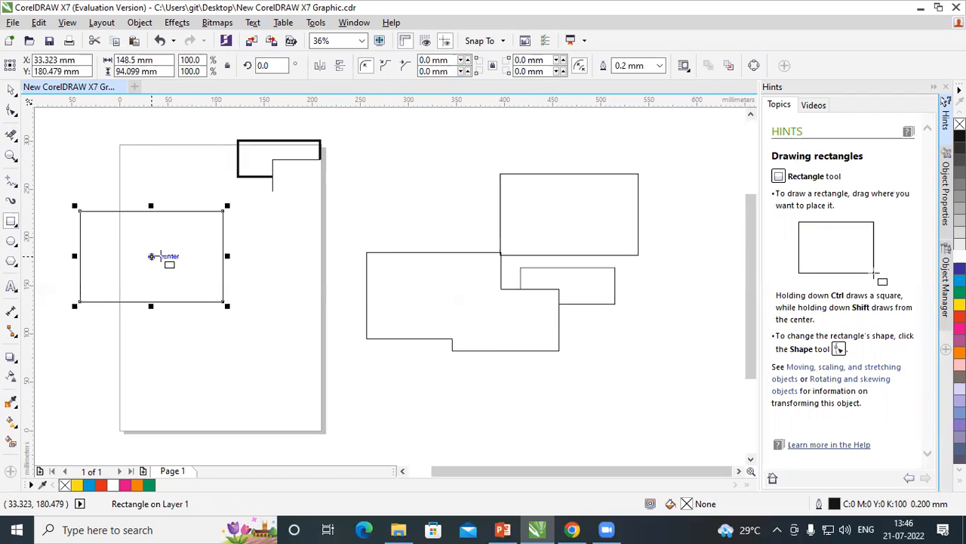
drag(152, 248, 293, 354)
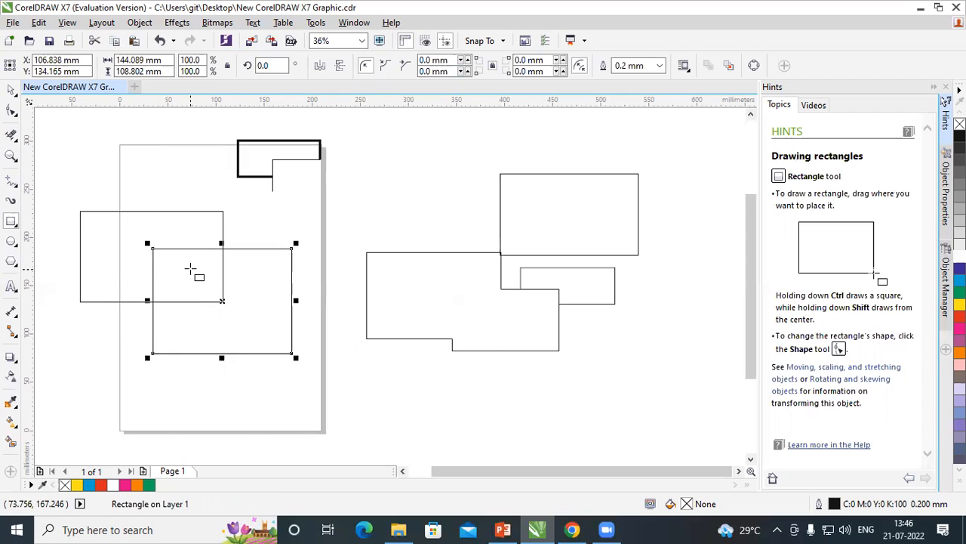
Remove the overlapping inner segments of the two page rectangles with Virtual Segment Delete, leaving only their combined outer outline.
click(13, 137)
click(53, 167)
drag(120, 238, 199, 282)
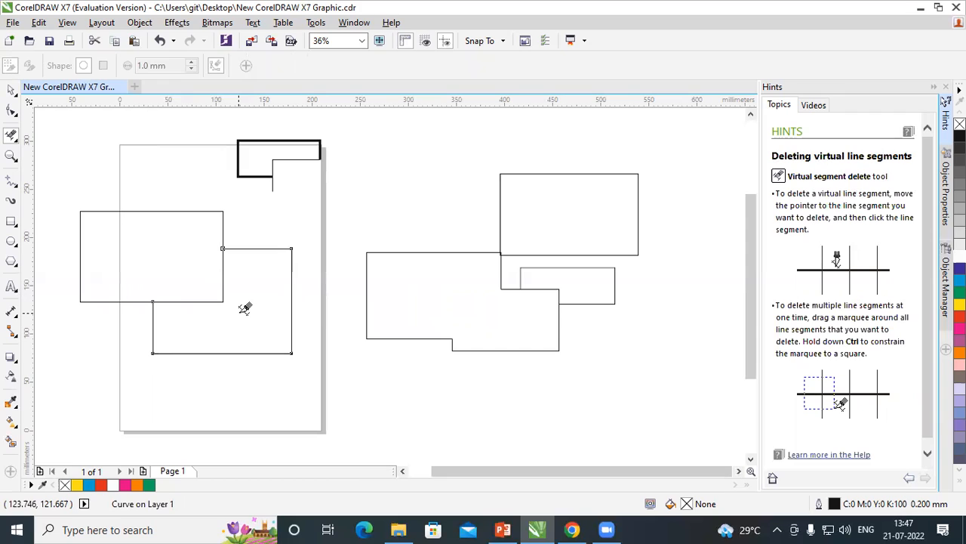
drag(181, 278, 251, 316)
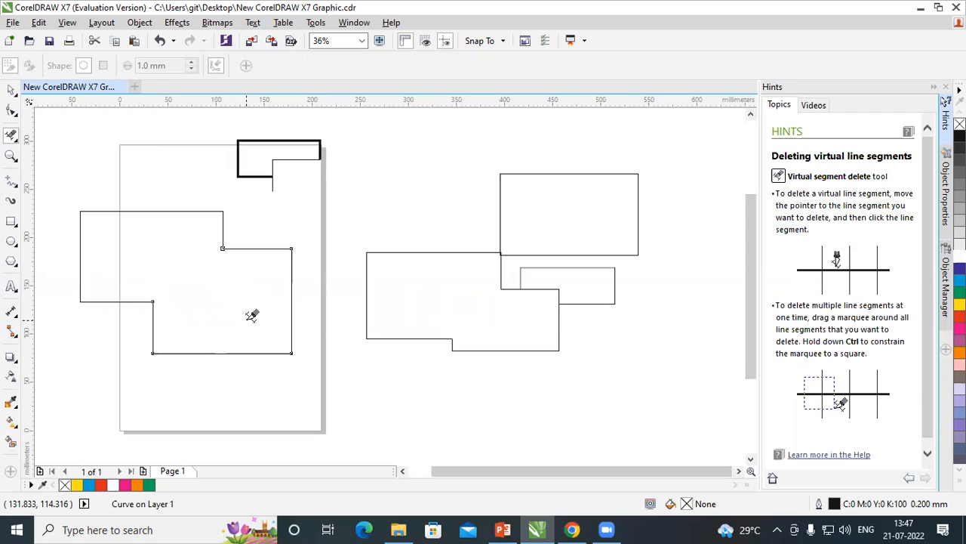
Apply a yellow fill to the upper-left curve of the combined outline on the page.
click(13, 90)
click(180, 262)
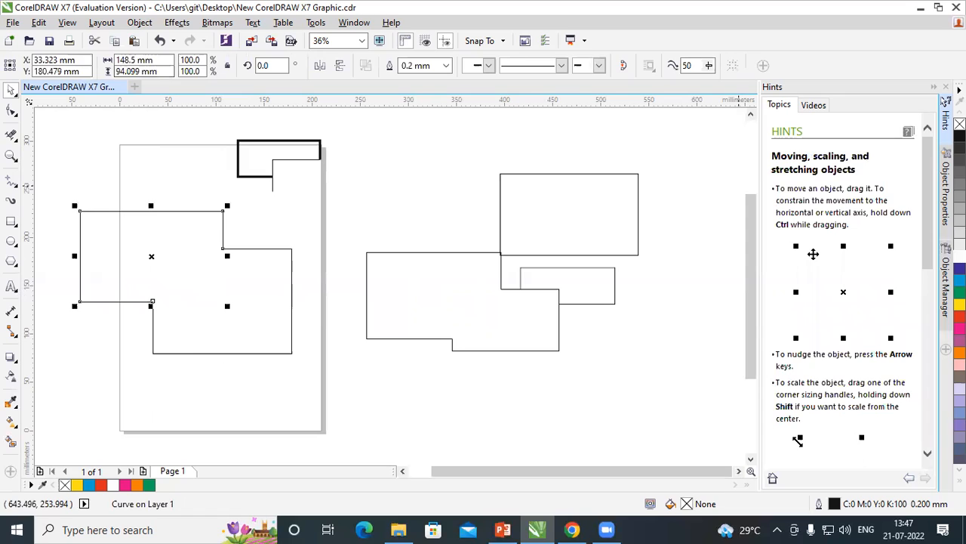
click(959, 304)
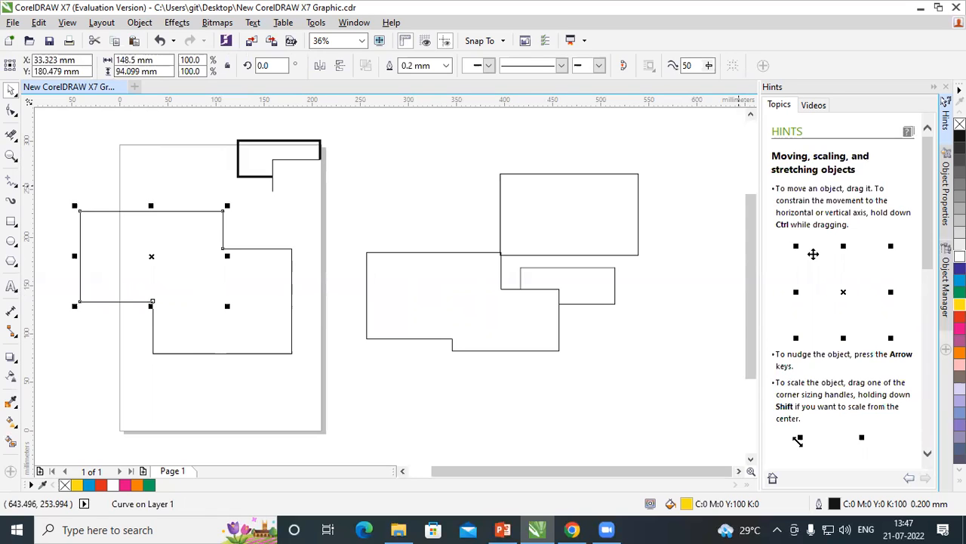
Pull the two curves of the combined outline apart and move both off the page, beside the upper rectangle.
drag(255, 310, 309, 337)
drag(162, 232, 228, 231)
drag(360, 345, 278, 283)
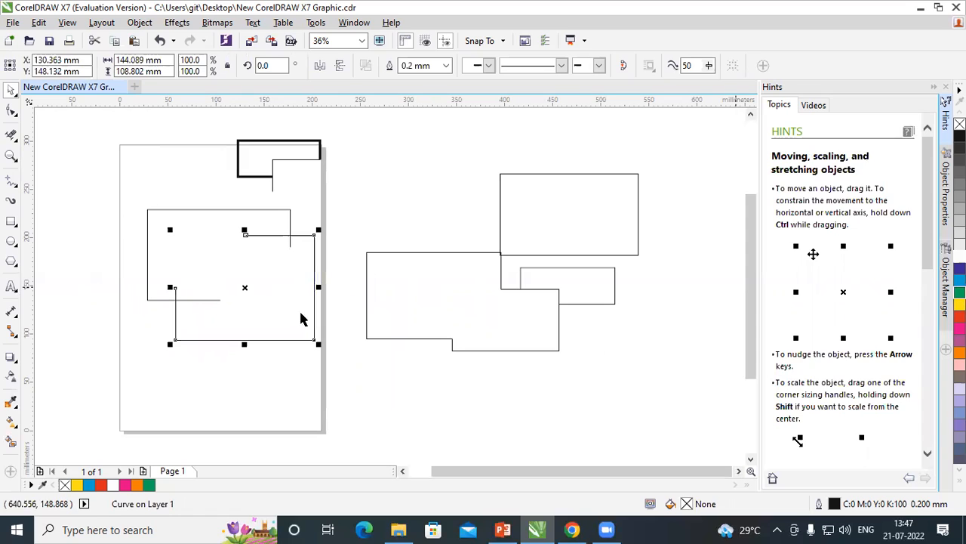
drag(219, 270, 444, 145)
drag(150, 257, 543, 217)
Draw three overlapping circles on the page, stepping from lower left to upper right, the last about 113 mm across.
click(11, 242)
drag(130, 231, 215, 317)
drag(249, 352, 261, 363)
drag(170, 201, 290, 321)
drag(194, 182, 302, 224)
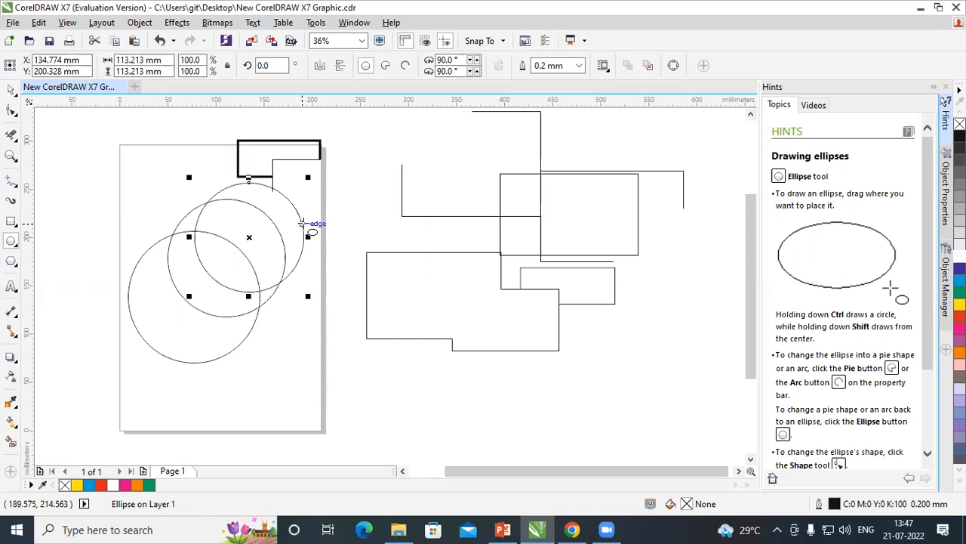
Cut the lower-left and middle circles down to a crescent by removing their unwanted arcs with Virtual Segment Delete.
click(11, 90)
click(364, 368)
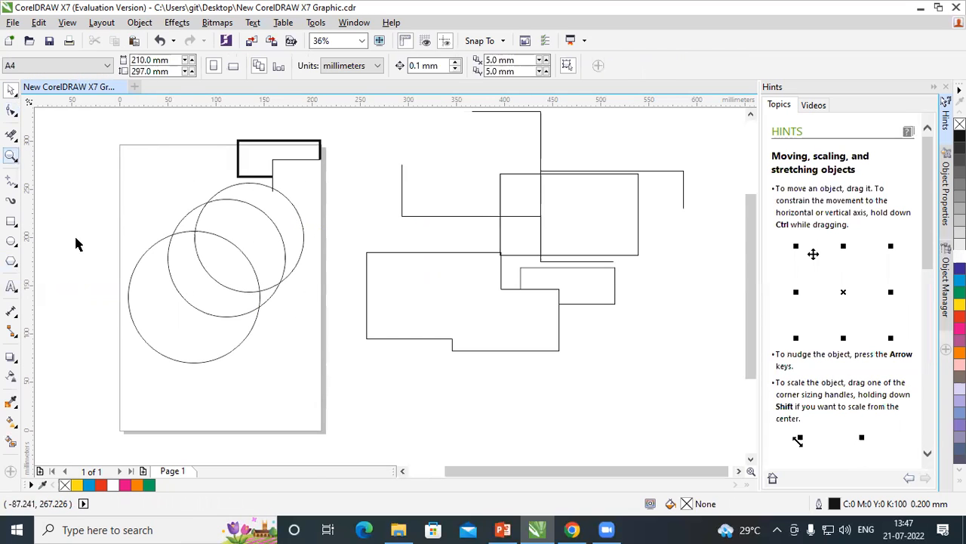
click(14, 136)
click(84, 164)
drag(99, 266, 167, 379)
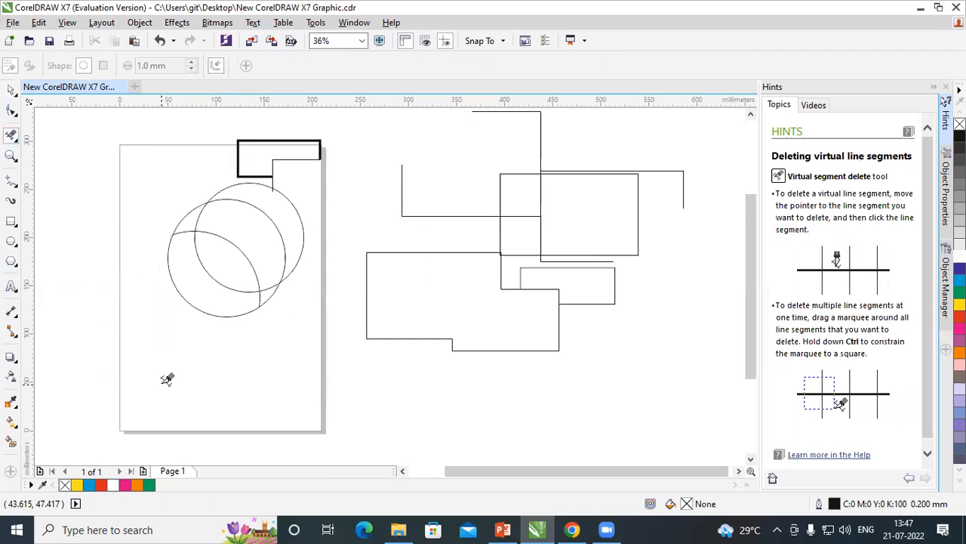
drag(145, 244, 191, 326)
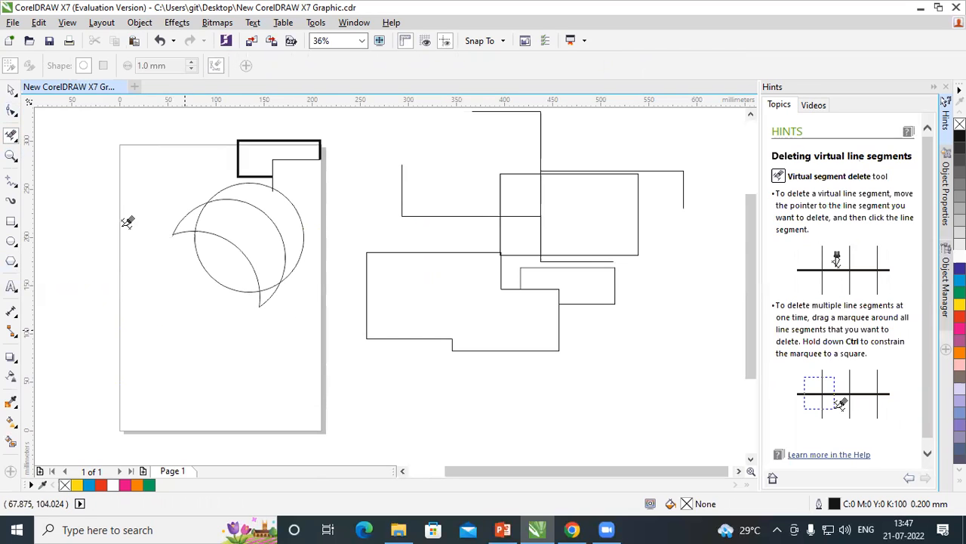
Move the full circle and the crescent's two arcs apart from each other.
click(12, 90)
click(238, 220)
drag(237, 220, 188, 281)
drag(259, 240, 424, 208)
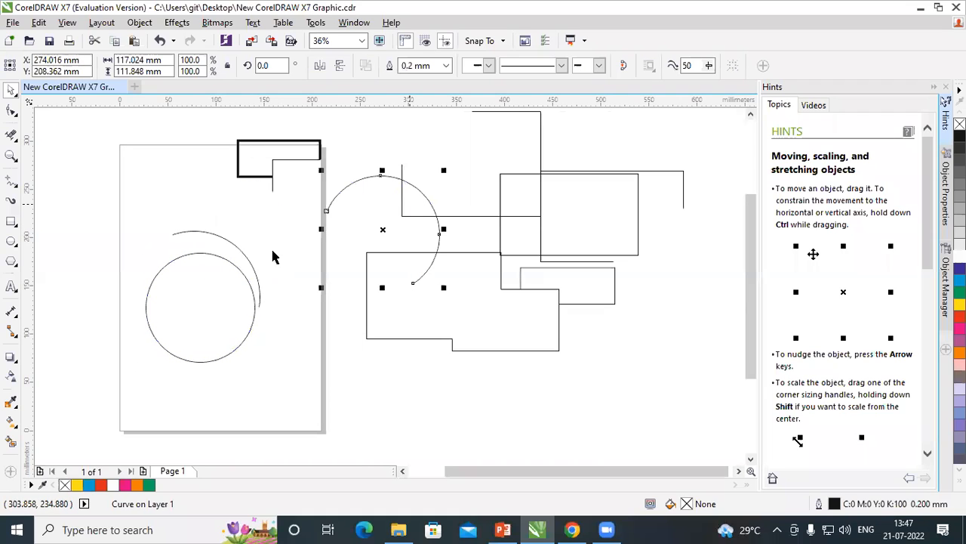
click(253, 244)
drag(289, 227, 293, 225)
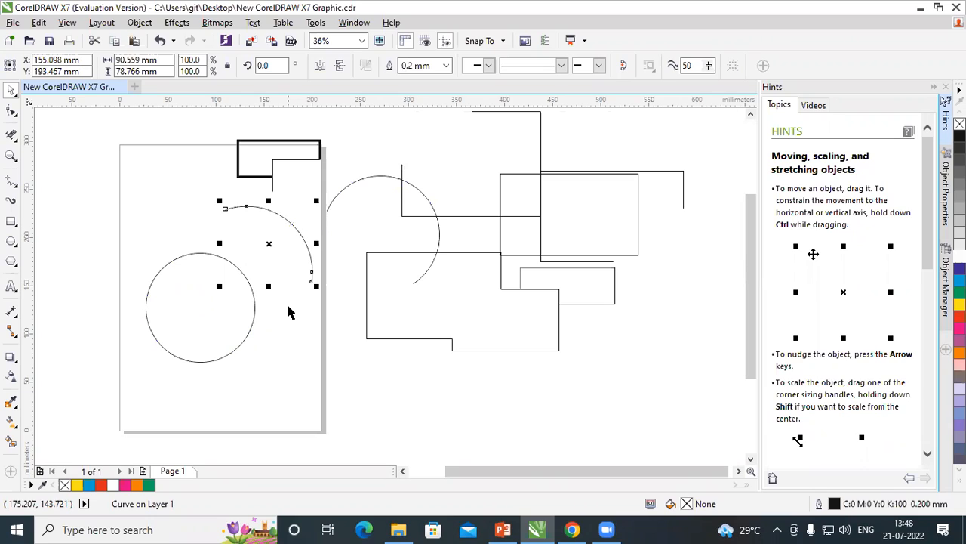
Undo the moves of the full circle and the crescent's two arcs.
key(ctrl+z)
key(ctrl+z)
key(ctrl+z)
key(ctrl+z)
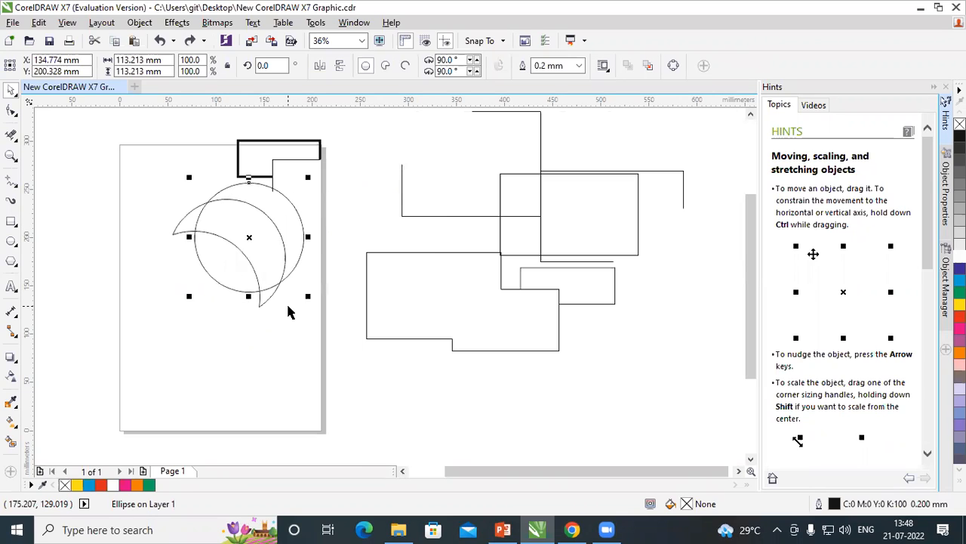
Undo the remaining circle operations until the full circle and the crescent are gone from the page.
key(ctrl+z)
key(ctrl+z)
key(ctrl+z)
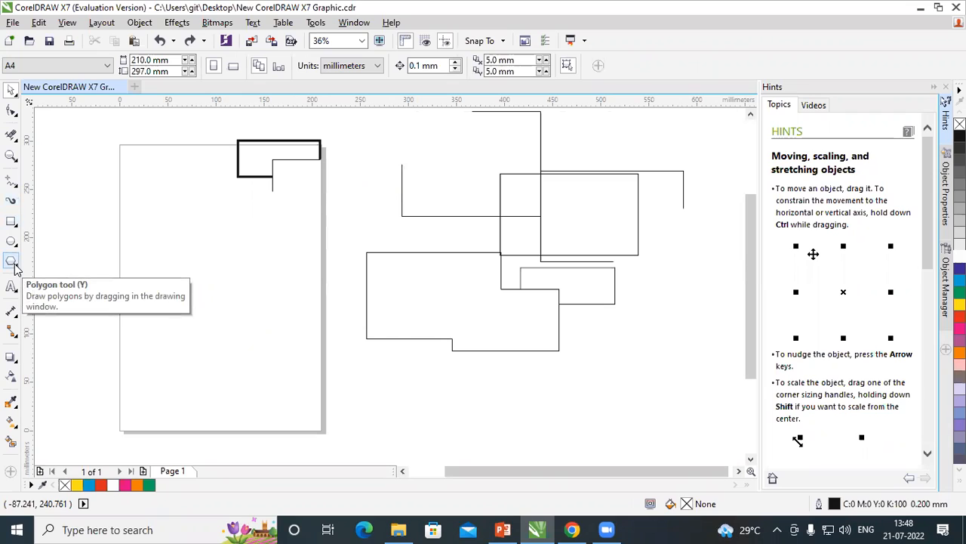
Draw three overlapping rectangles on and beside the page, about 162 × 111 mm, 142 × 120 mm and 94 × 105 mm.
click(11, 221)
mouse_move(94, 200)
mouse_down()
mouse_move(229, 308)
mouse_move(250, 307)
mouse_up()
drag(177, 246, 317, 366)
drag(62, 270, 153, 373)
Select all three rectangles and remove the lines inside the upper rectangle with Virtual Segment Delete.
click(11, 89)
click(171, 219)
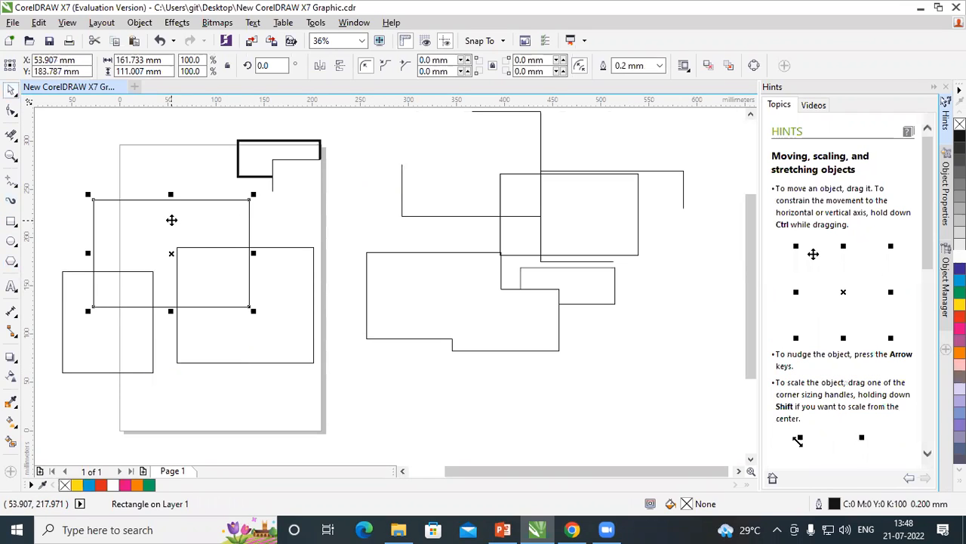
drag(60, 168, 325, 414)
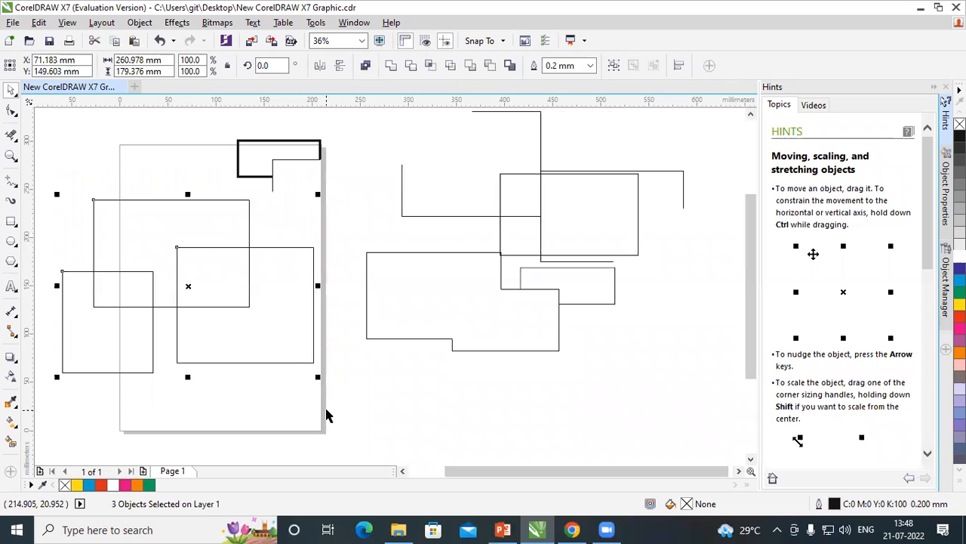
click(342, 235)
click(174, 229)
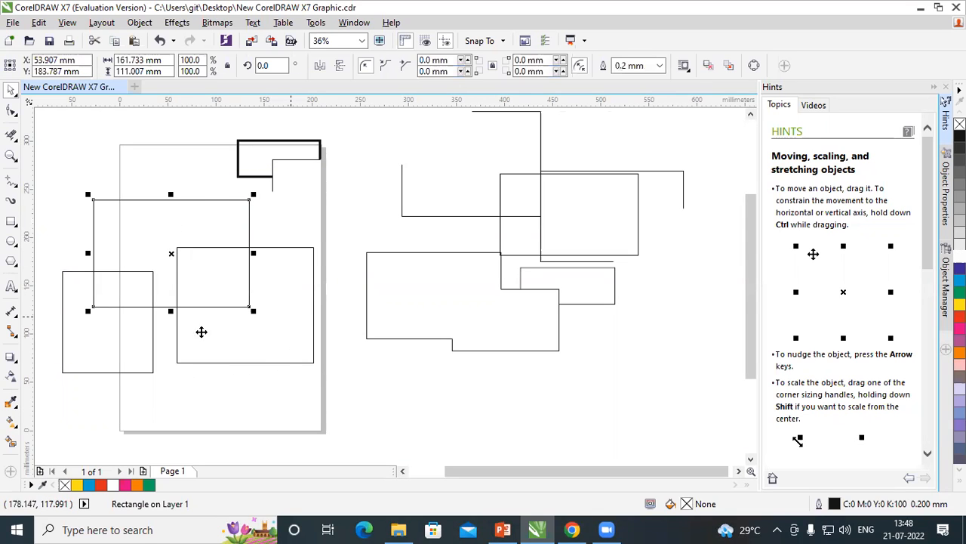
shift+click(201, 332)
shift+click(114, 330)
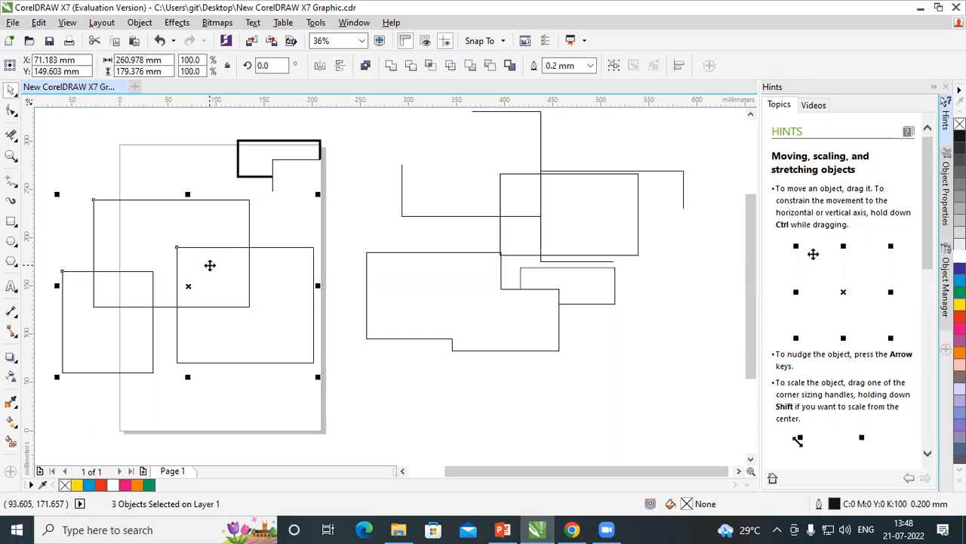
click(11, 134)
click(68, 166)
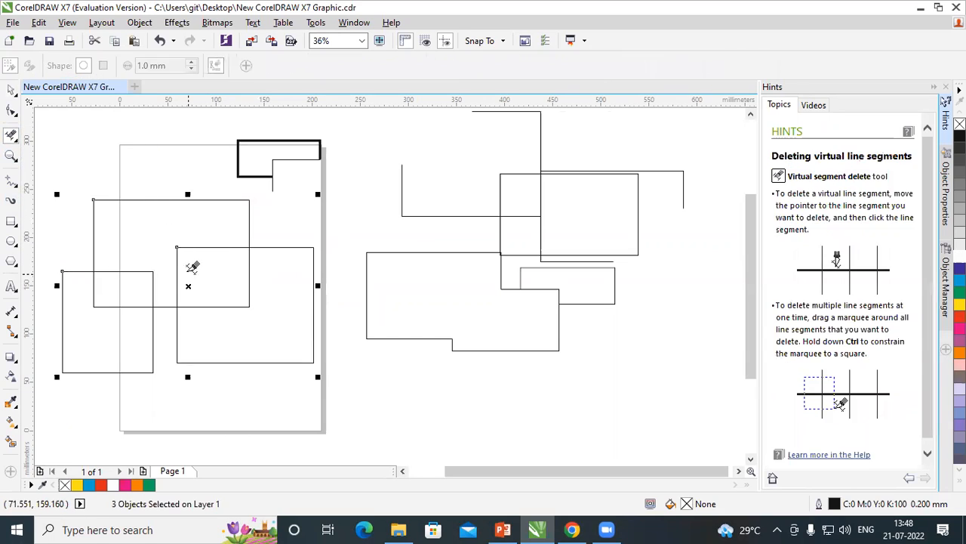
drag(148, 241, 220, 277)
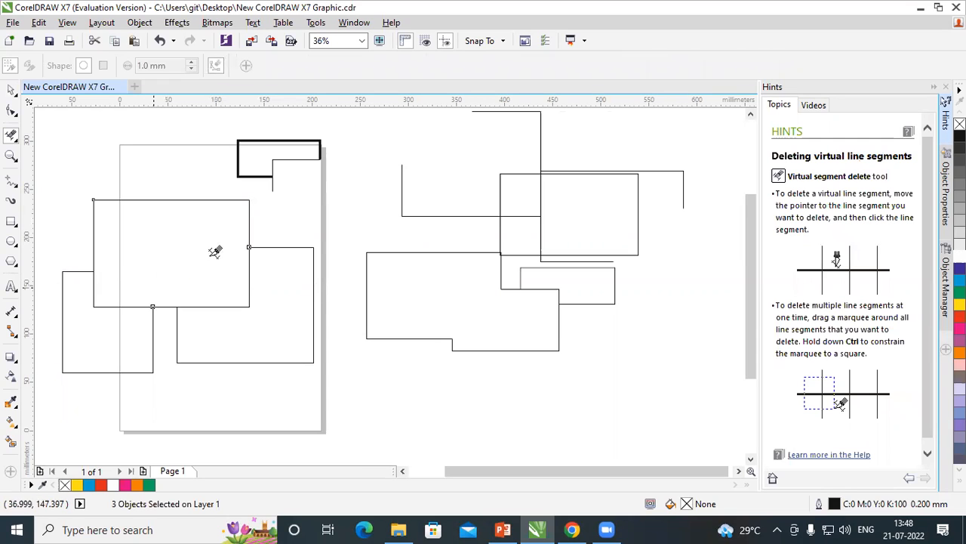
Fill the complete rectangle red, and assign an orange fill to the lower-right open outline and green to the lower-left one.
click(11, 91)
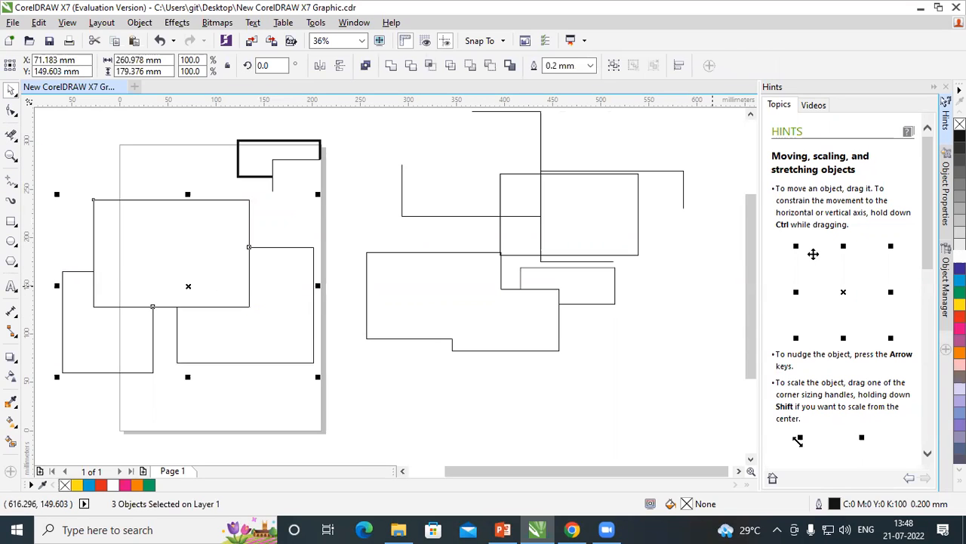
click(959, 317)
click(263, 352)
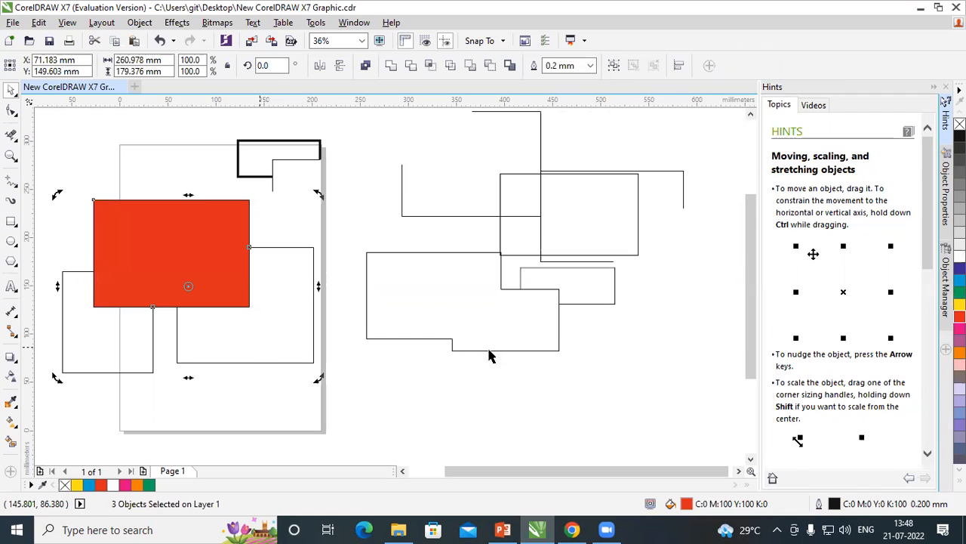
click(249, 343)
click(260, 340)
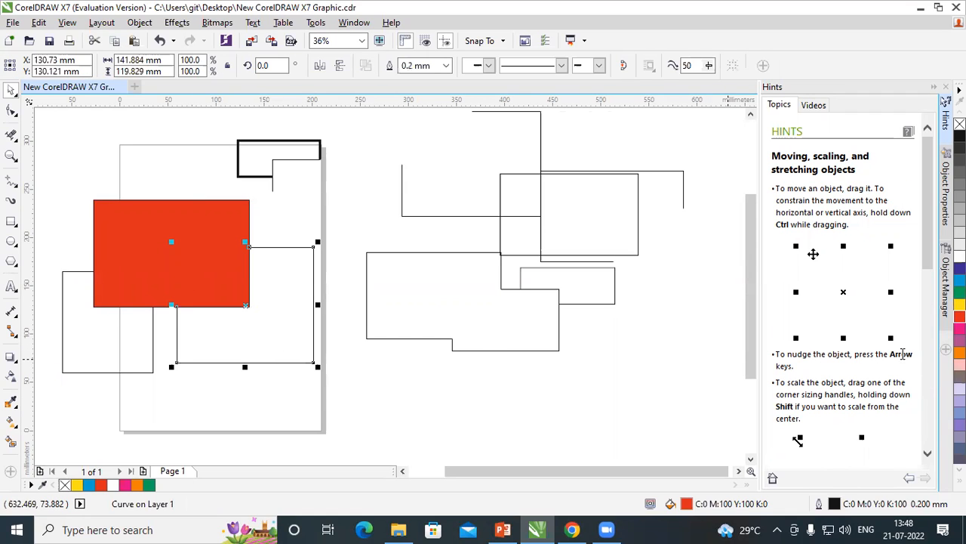
click(959, 352)
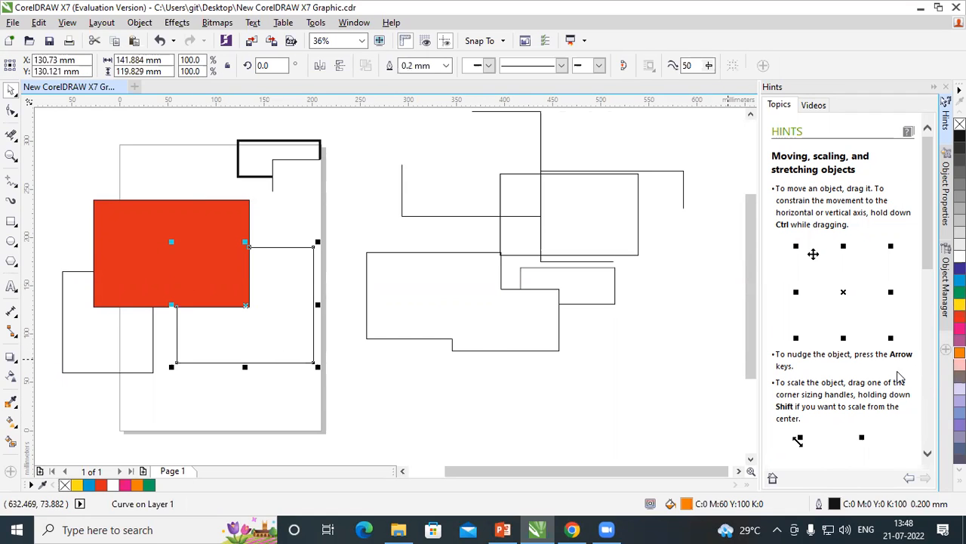
click(92, 321)
click(960, 293)
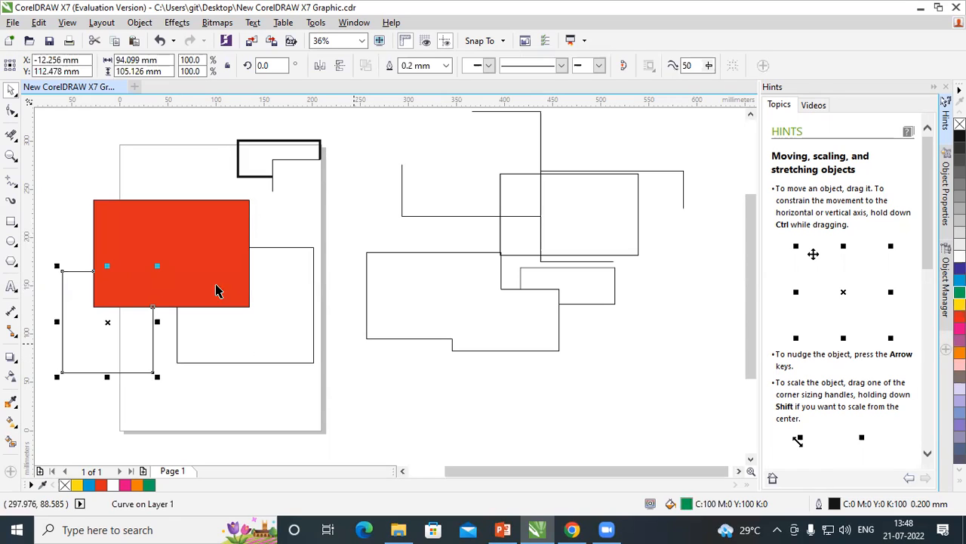
Move the lower-right open outline away from the red rectangle, close its curve and place the orange shape beside the page.
click(182, 246)
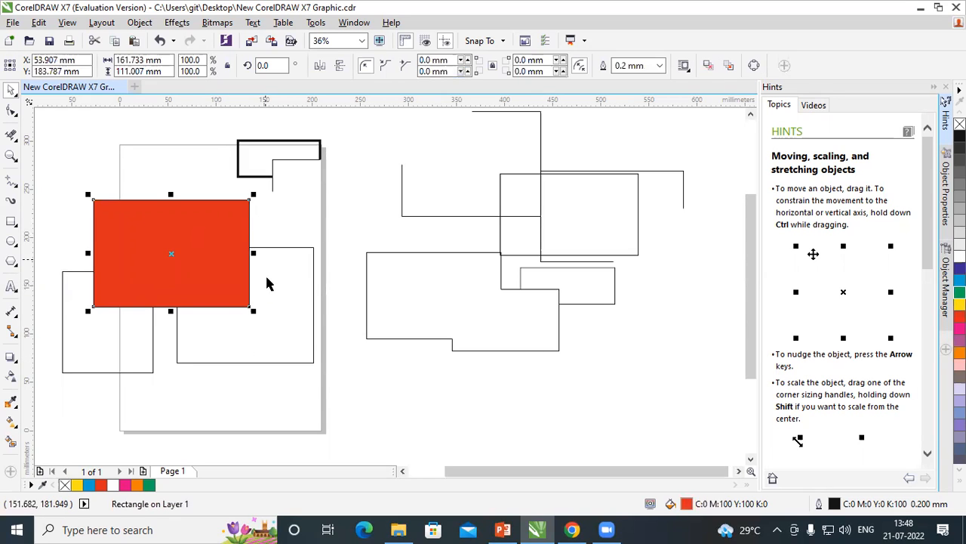
click(268, 284)
drag(292, 302, 388, 222)
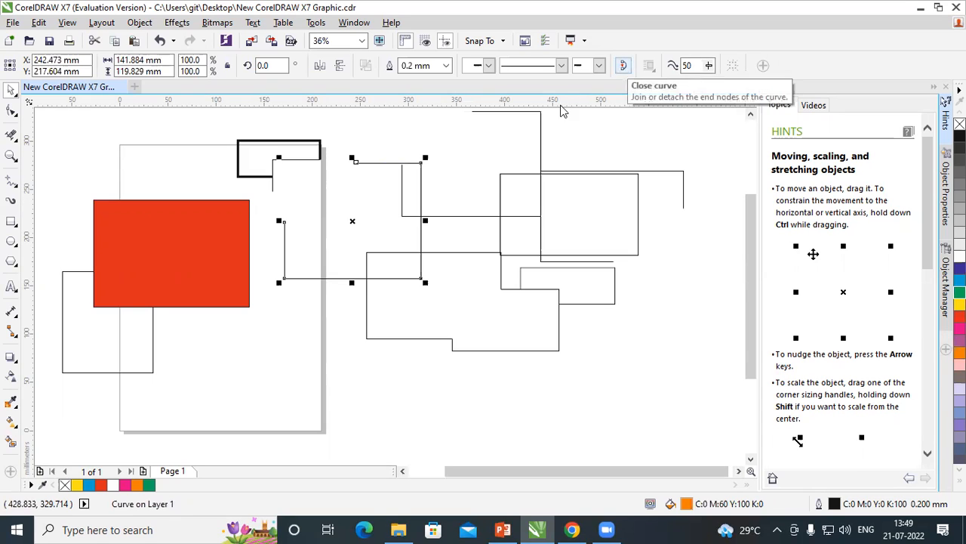
click(623, 66)
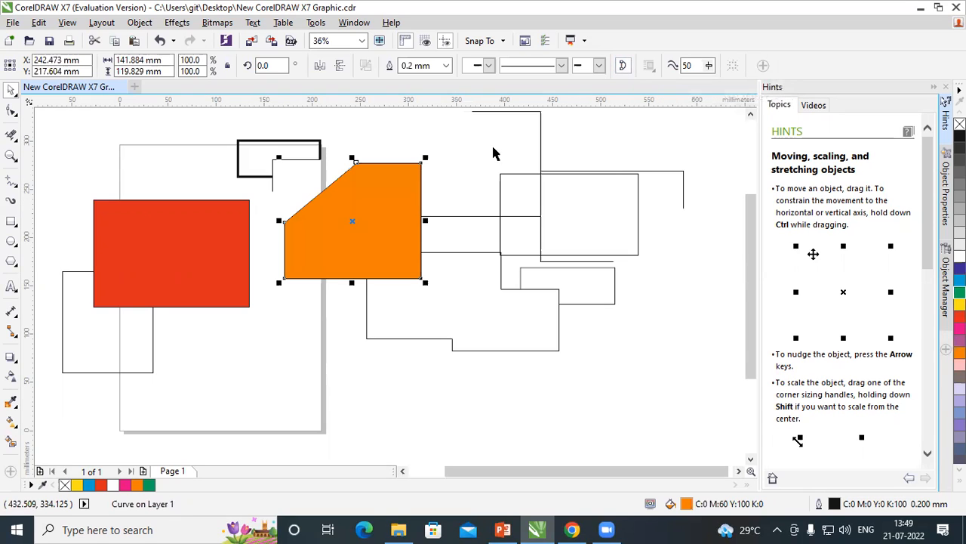
drag(333, 212, 266, 360)
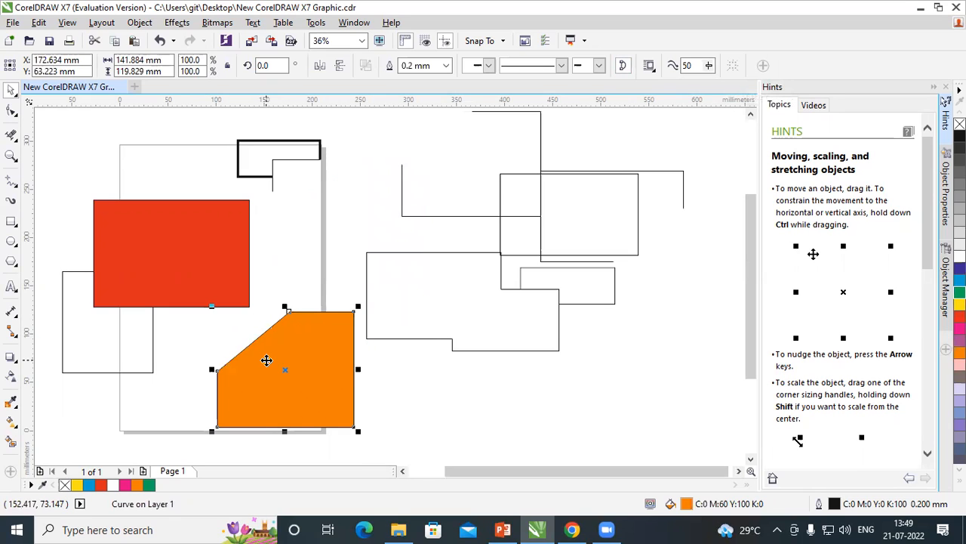
drag(266, 360, 362, 248)
Close the curve of the lower-left open outline and move the green shape over the lower part of the orange one.
click(88, 312)
mouse_move(89, 313)
mouse_down()
mouse_move(200, 357)
mouse_move(217, 352)
mouse_move(108, 335)
mouse_move(94, 307)
mouse_up()
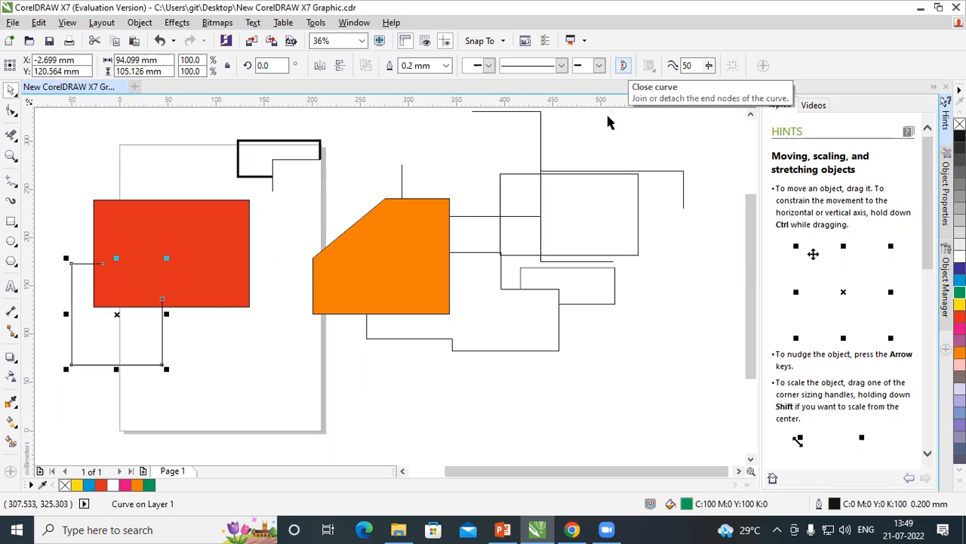
click(624, 68)
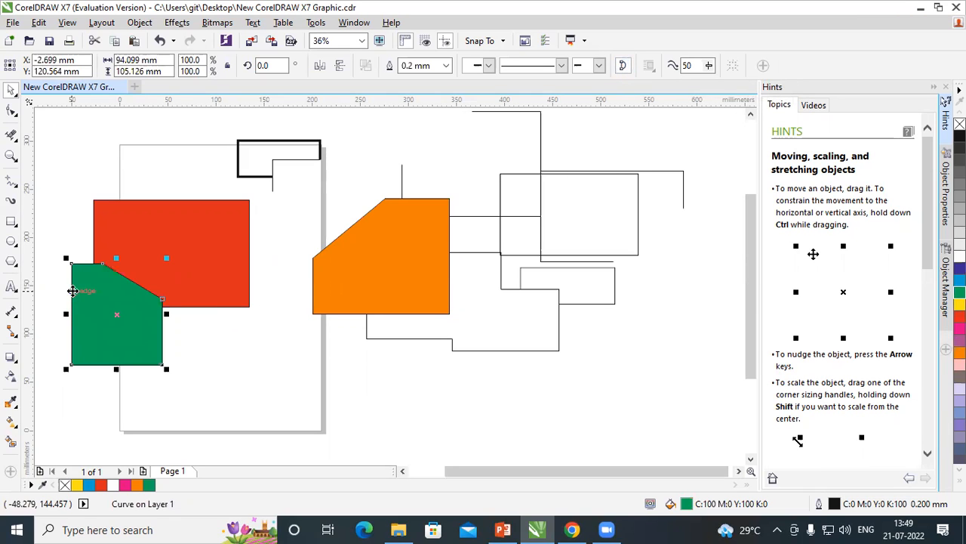
drag(88, 292, 392, 324)
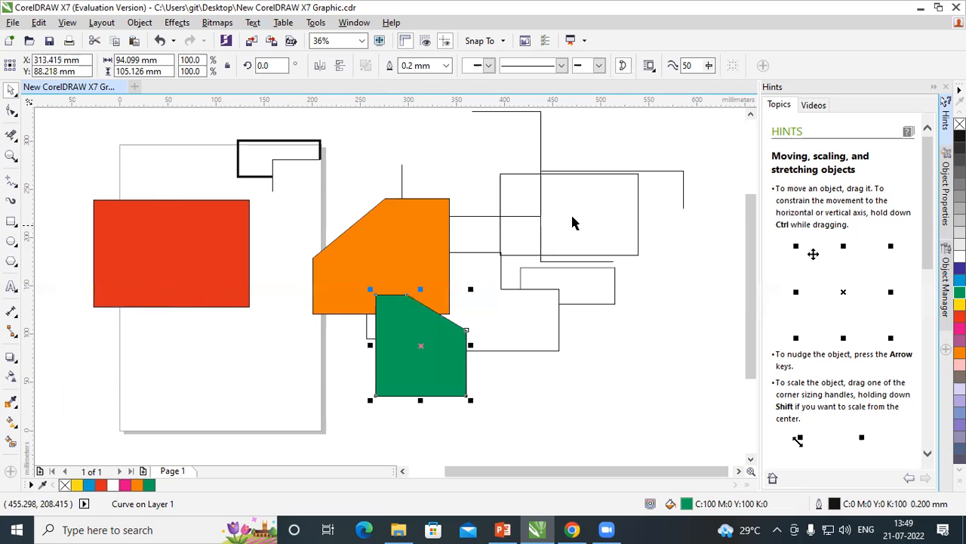
Shift the stray open outline beside the page downward and draw two overlapping rectangles below the red one, the second about 139 × 68 mm.
click(572, 213)
drag(514, 289, 581, 328)
drag(74, 347, 241, 420)
drag(157, 321, 293, 389)
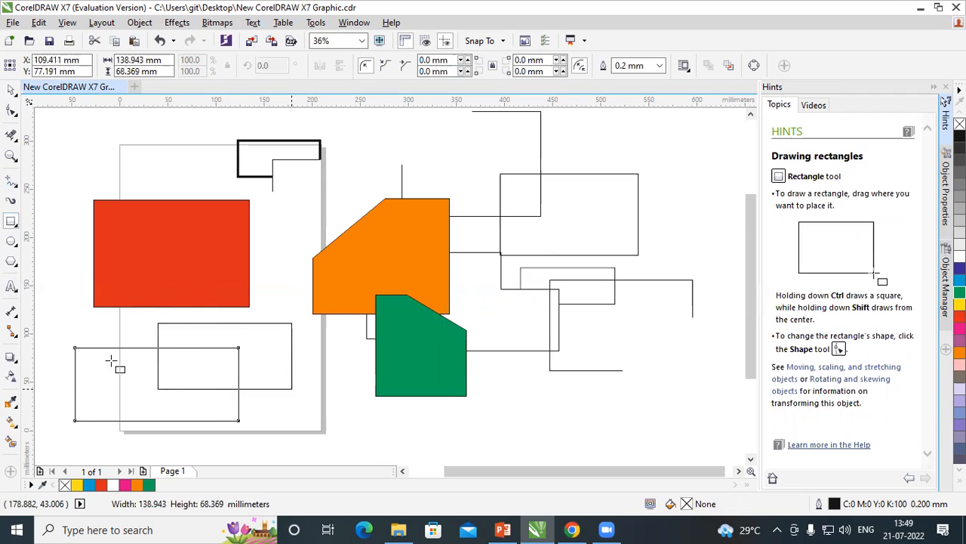
Remove the upper rectangle's lines inside the lower one with Virtual Segment Delete and move the remaining outline aside.
click(13, 135)
drag(133, 368, 219, 396)
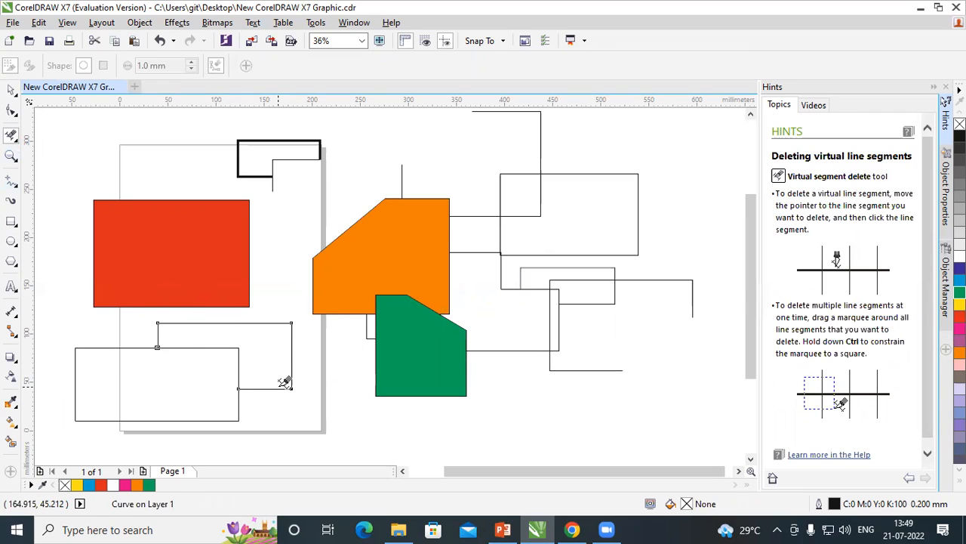
click(12, 89)
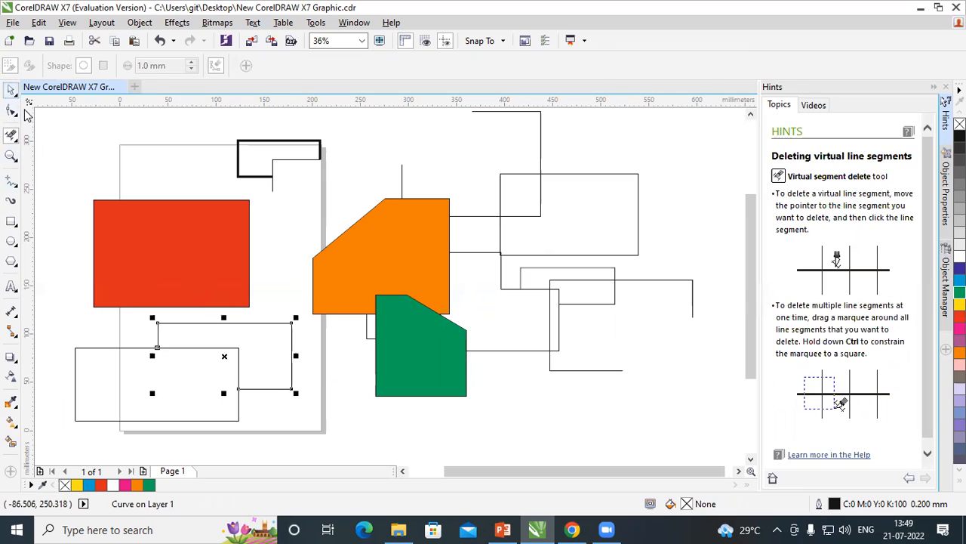
drag(284, 355, 361, 347)
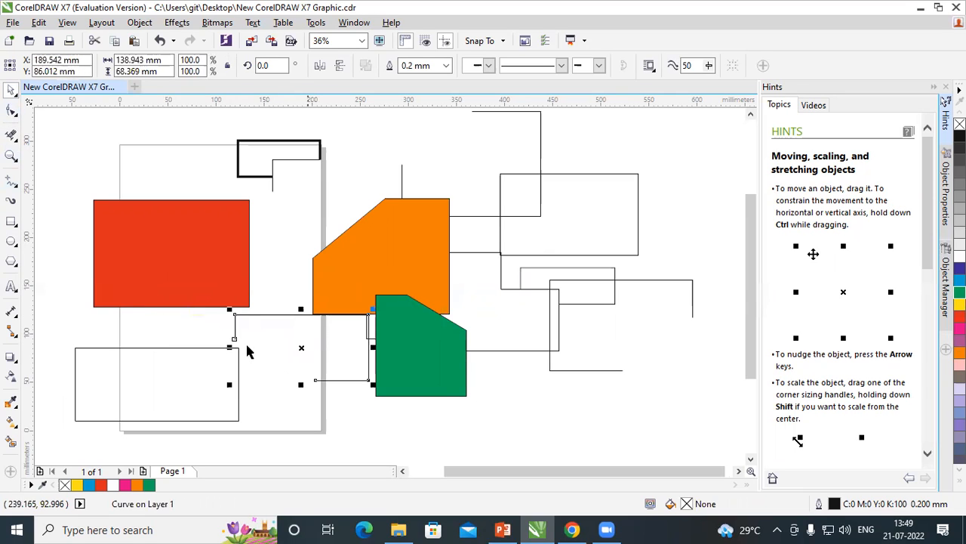
Assign a yellow fill to the trimmed open outline and move it clear of the unfilled rectangle toward the green shape.
click(959, 352)
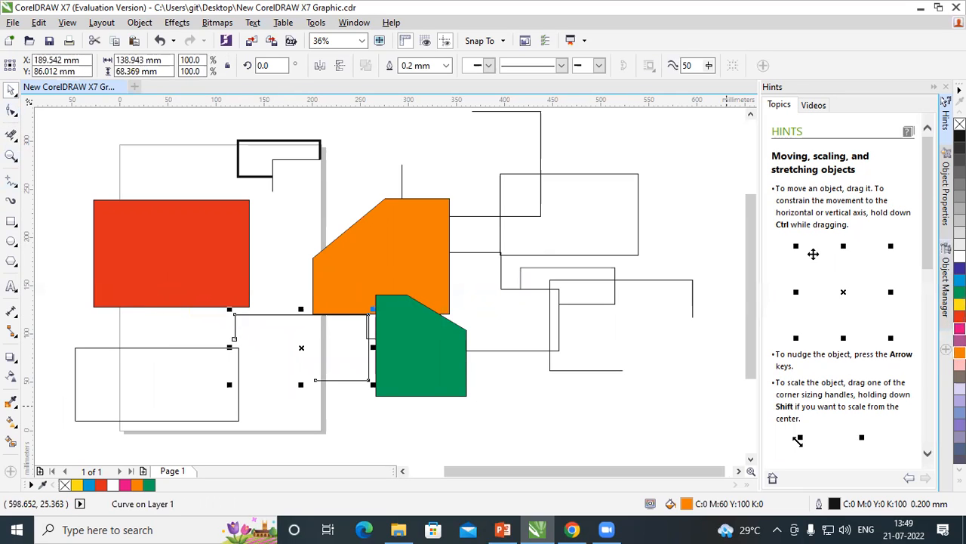
click(959, 303)
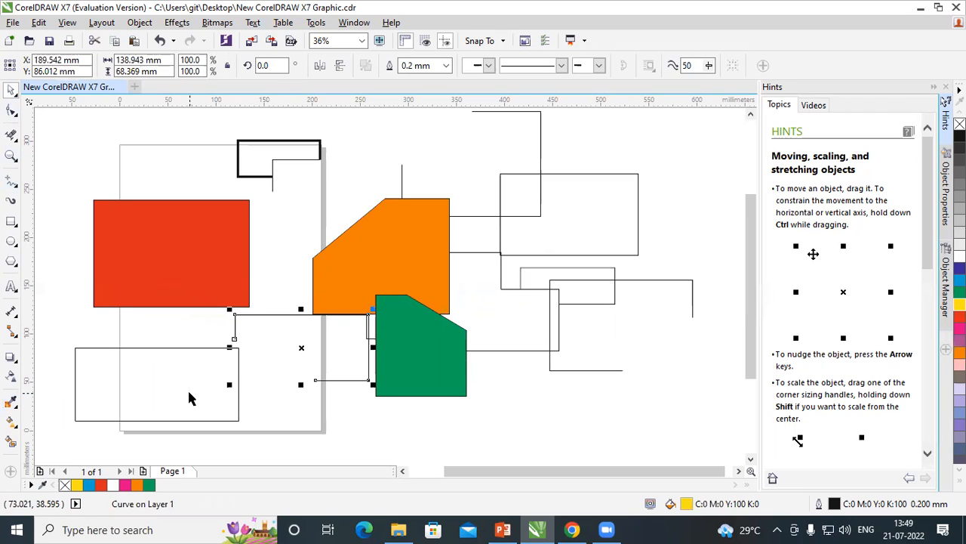
drag(294, 345, 122, 352)
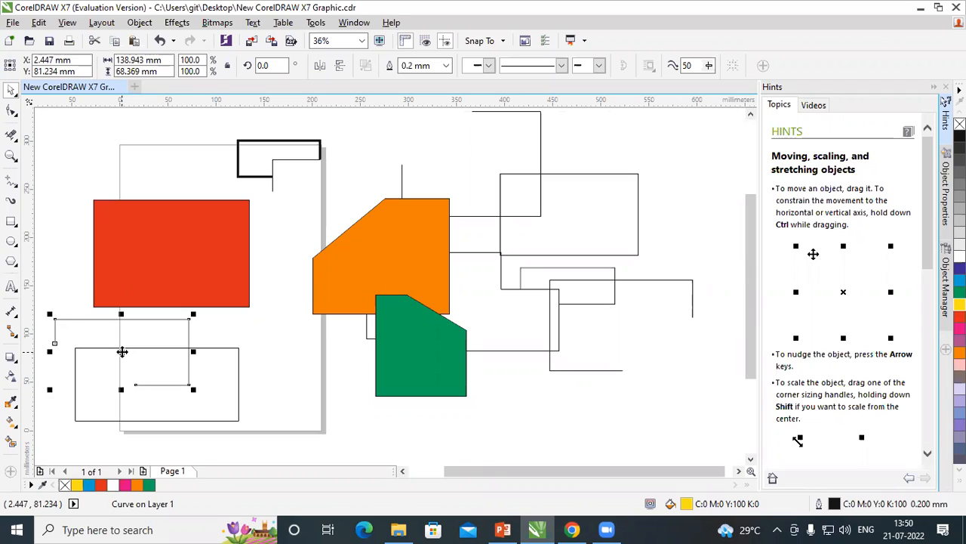
drag(123, 351, 181, 336)
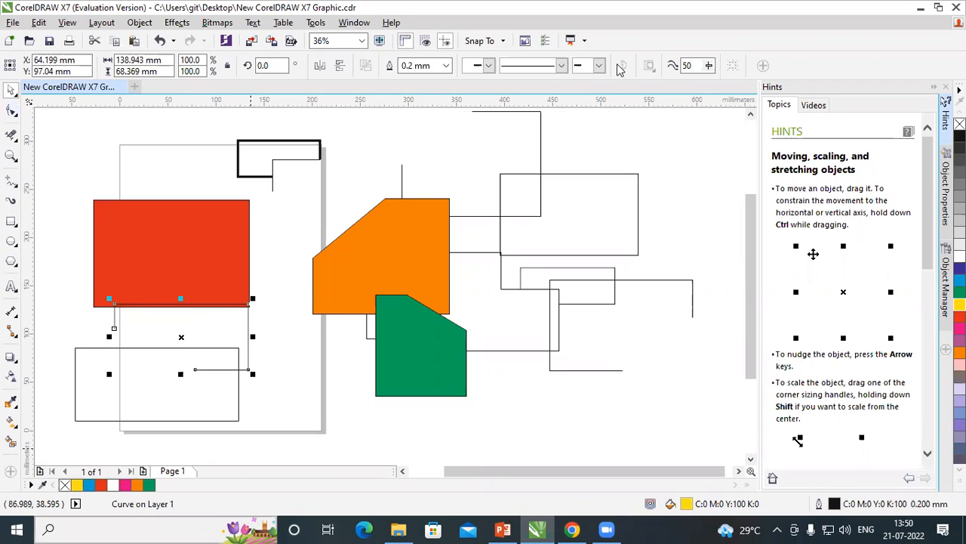
drag(222, 336, 365, 397)
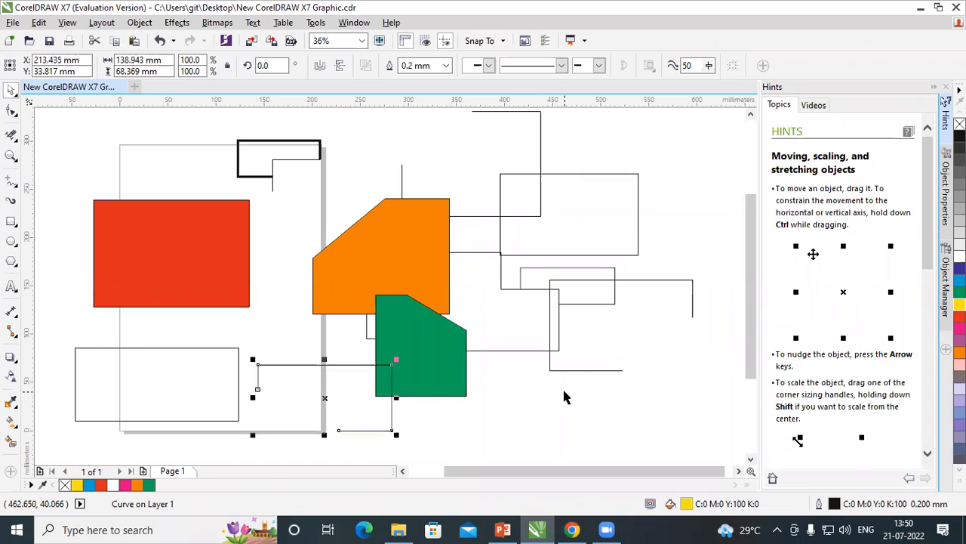
Delete all shapes on and around the page, including the leftover open outline at the upper edge.
click(507, 405)
drag(717, 443, 725, 449)
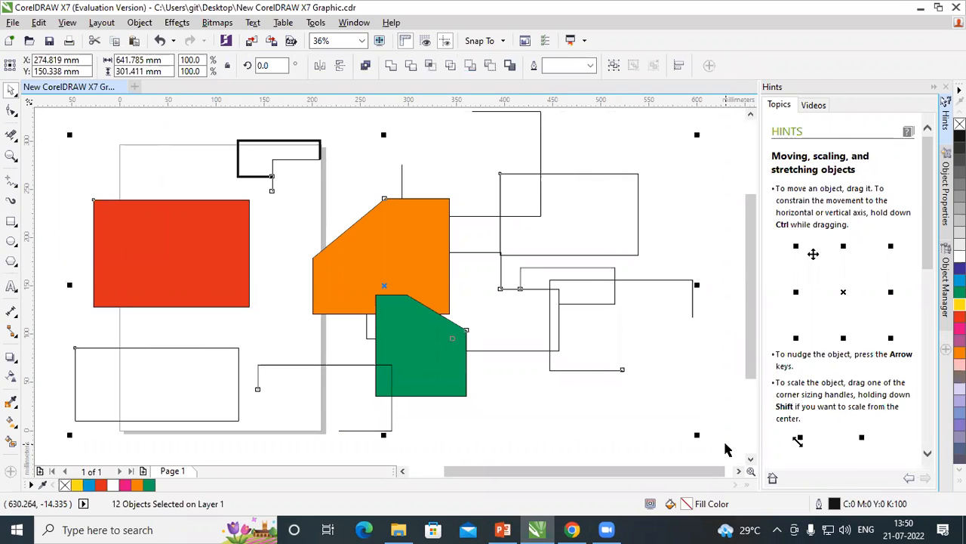
key(Delete)
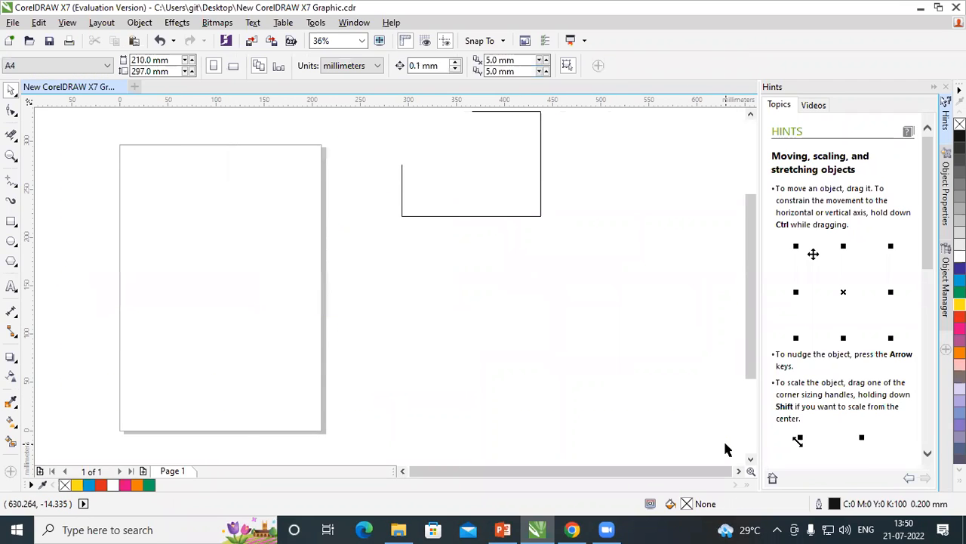
click(516, 217)
drag(516, 216, 480, 322)
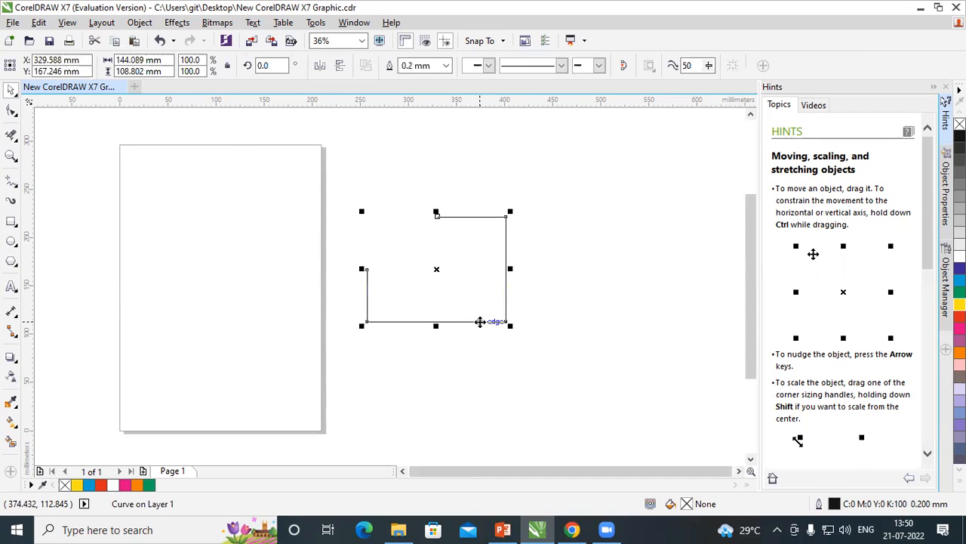
key(Delete)
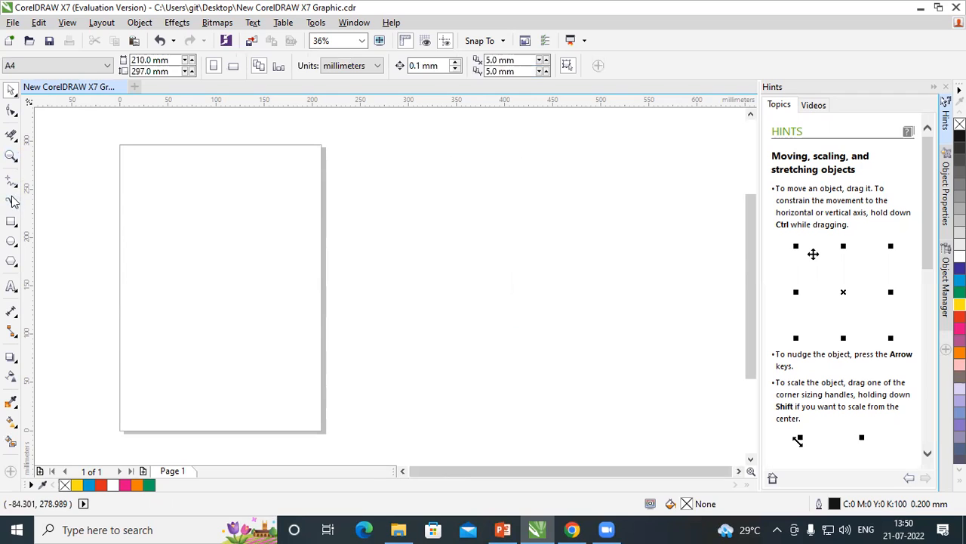
Draw a rectangle about 241 × 134 mm across the page's edge with a red fill and a 3.0 mm outline.
click(12, 221)
drag(176, 194, 407, 322)
click(960, 316)
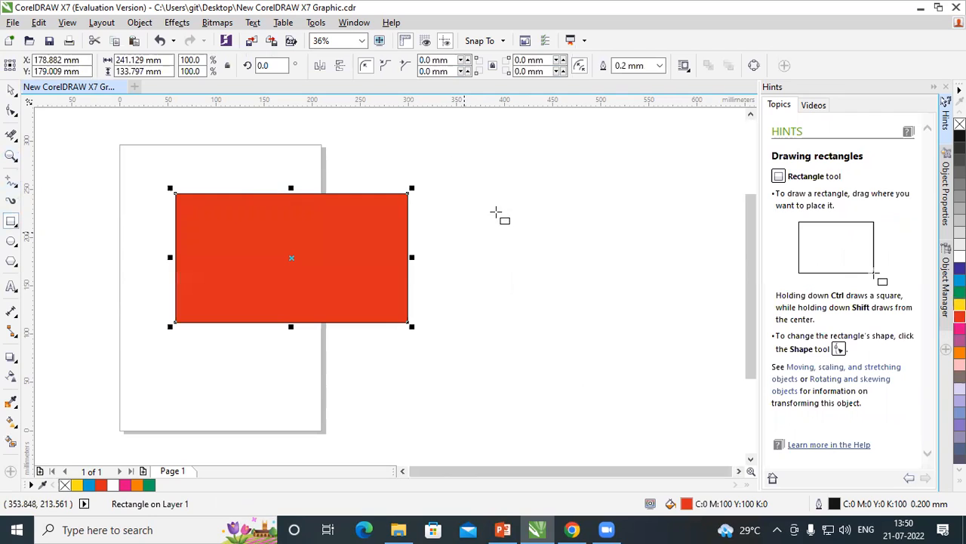
click(660, 66)
click(626, 198)
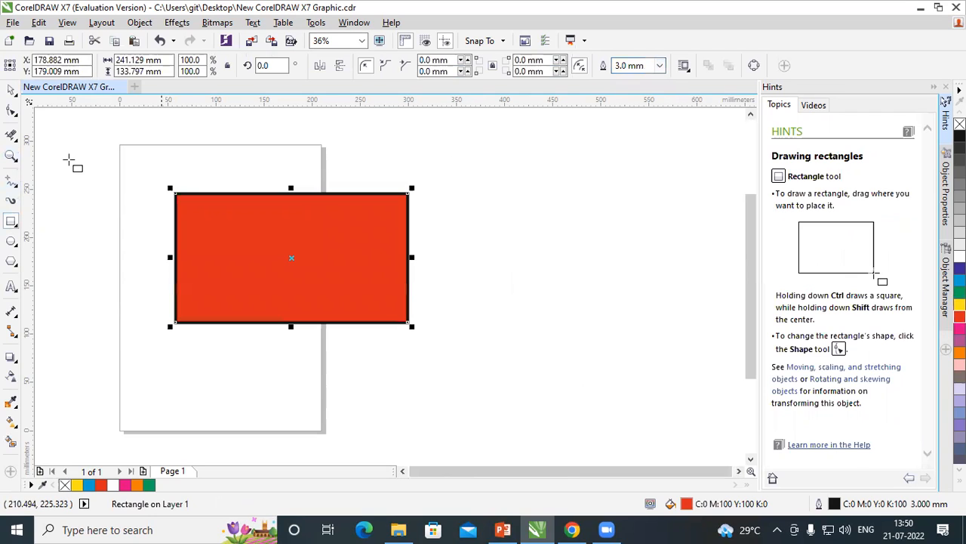
Set up the Eraser tool with a round nib 4.0 mm thick for the selected red rectangle.
click(12, 134)
click(12, 138)
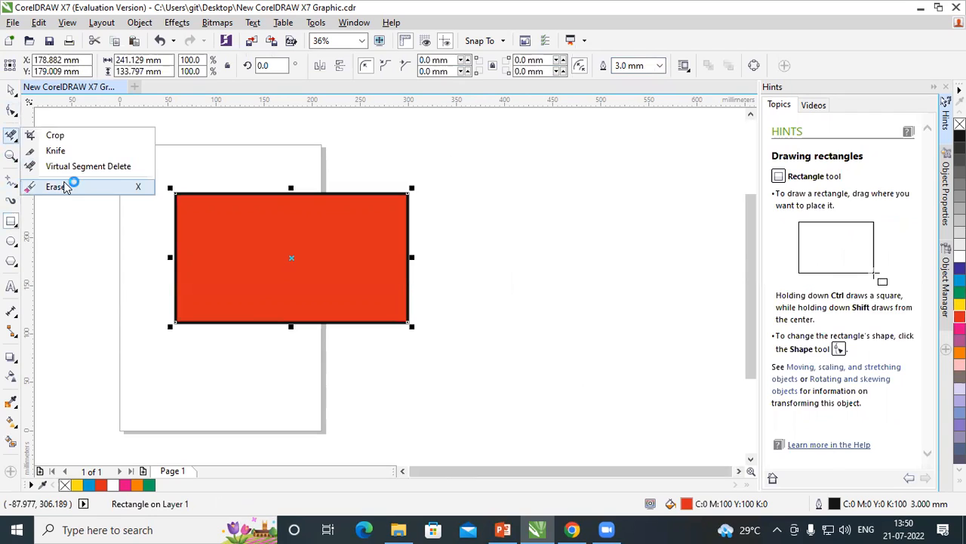
click(65, 187)
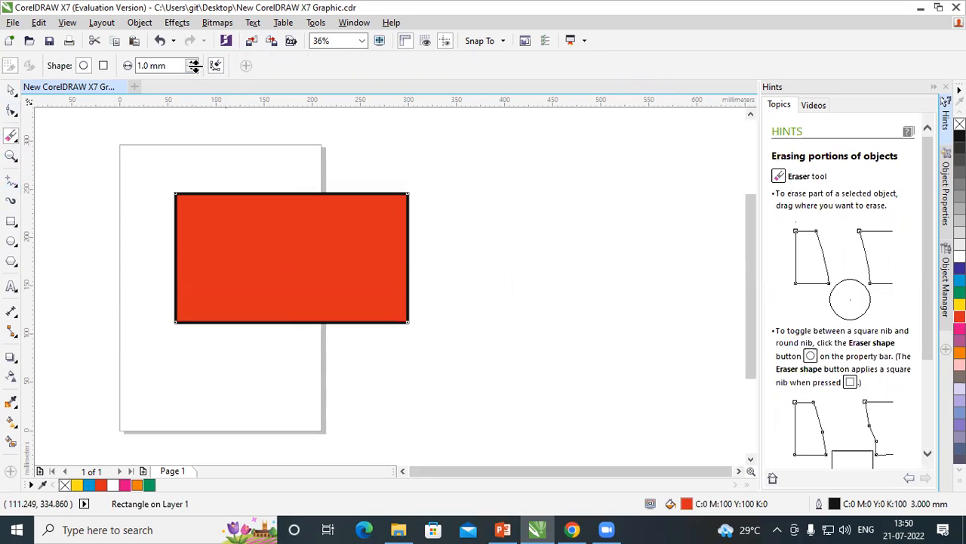
click(192, 64)
click(191, 64)
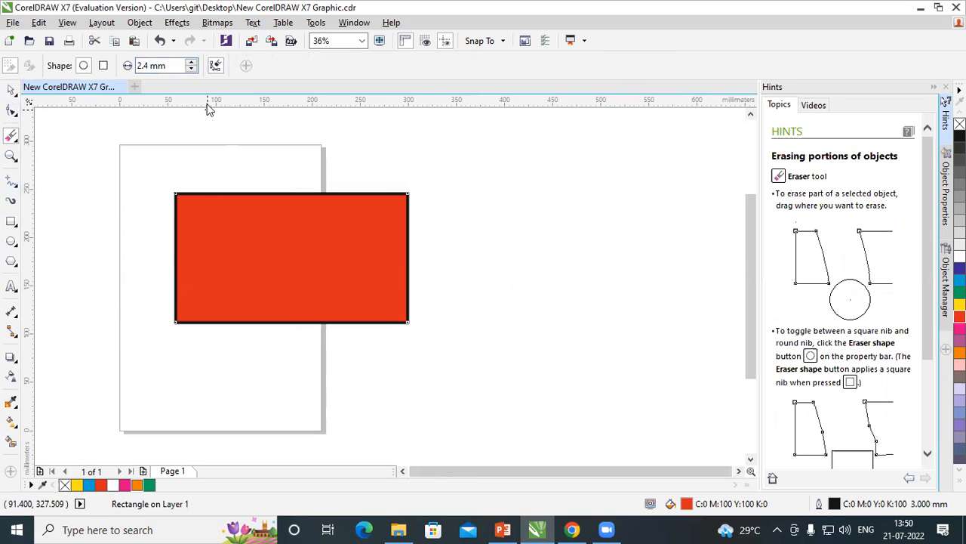
click(192, 65)
click(192, 64)
click(192, 64)
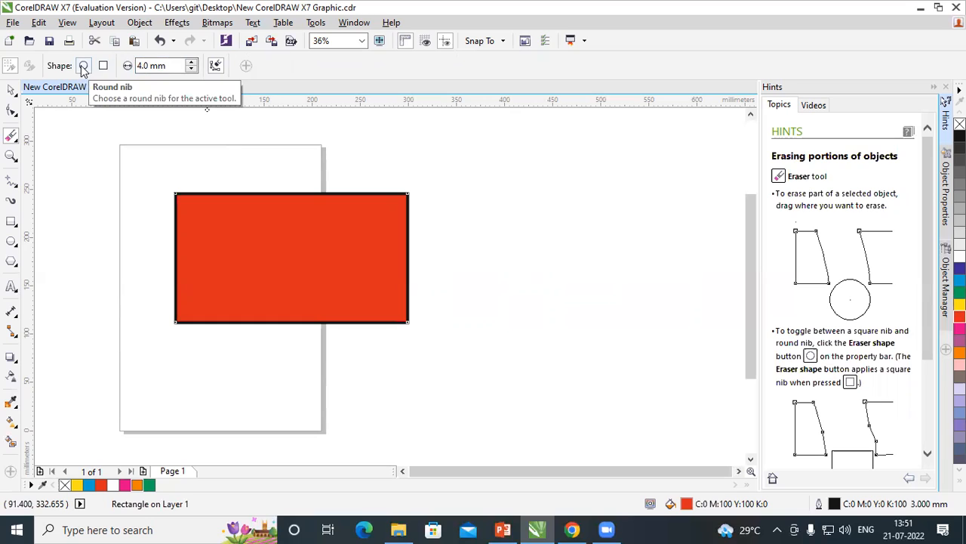
click(102, 72)
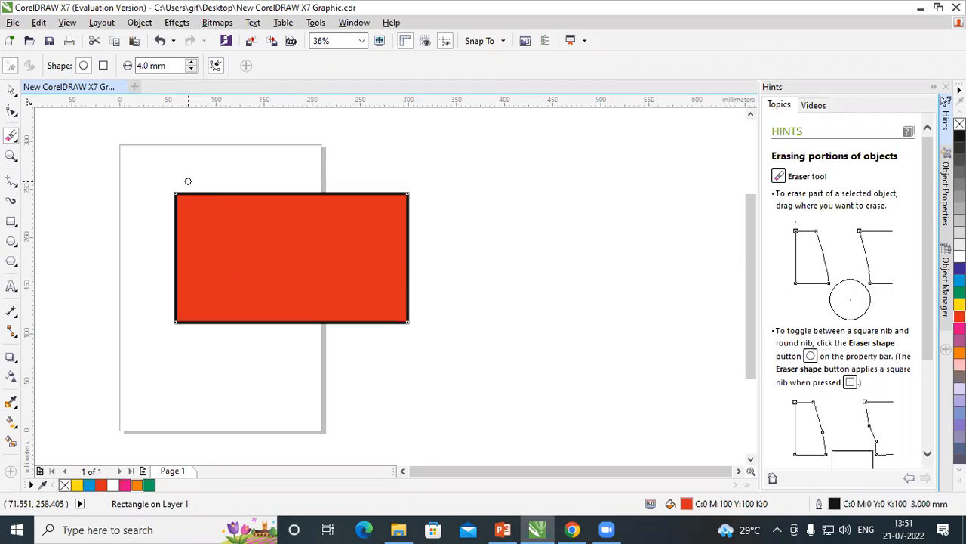
Erase wavy strokes along the red rectangle's upper and lower edges and shift the erased shape further to the right.
mouse_move(212, 214)
mouse_down()
mouse_move(267, 186)
mouse_move(311, 214)
mouse_move(358, 185)
mouse_move(381, 214)
mouse_move(418, 175)
mouse_up()
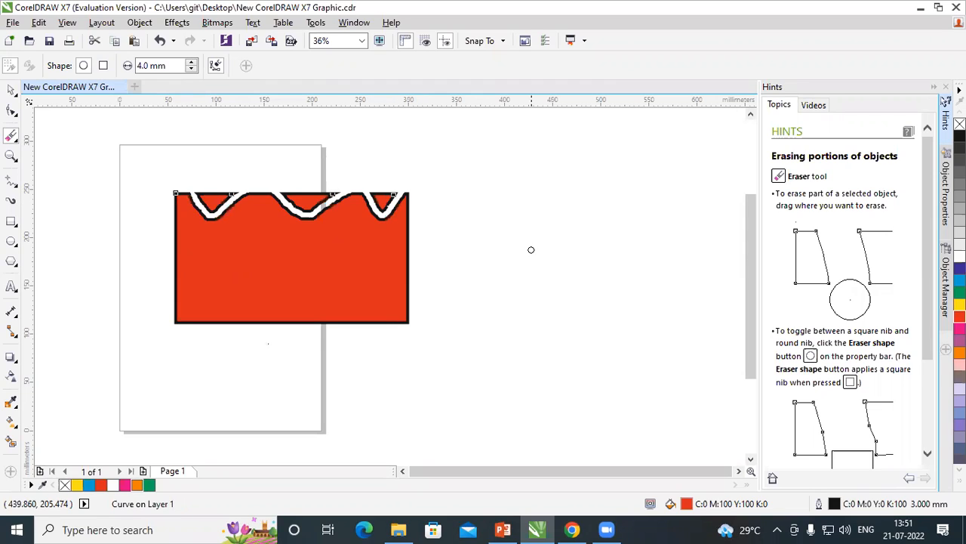
mouse_move(184, 336)
mouse_down()
mouse_move(234, 312)
mouse_move(276, 332)
mouse_move(320, 298)
mouse_move(346, 321)
mouse_move(374, 315)
mouse_move(402, 274)
mouse_up()
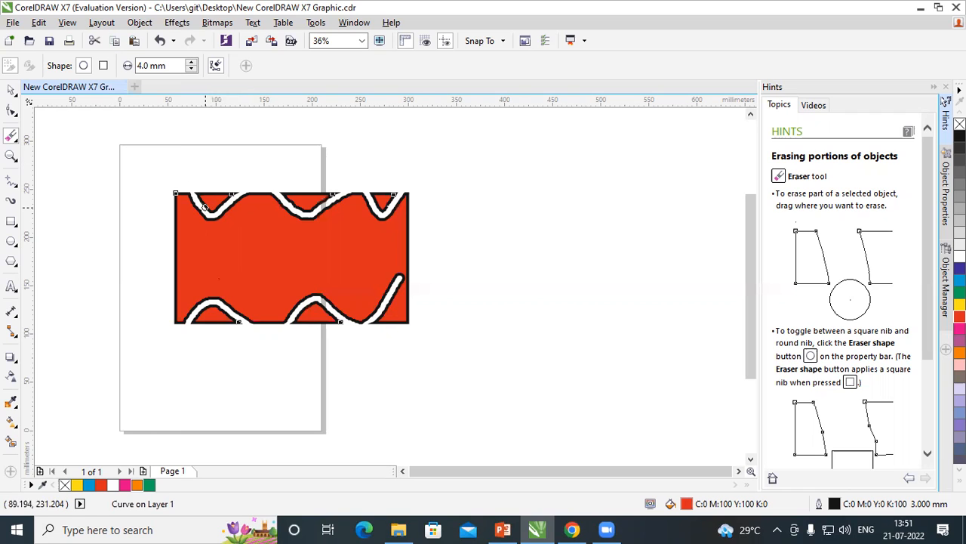
click(11, 89)
mouse_move(268, 259)
mouse_down()
mouse_move(345, 227)
mouse_move(463, 222)
mouse_move(304, 222)
mouse_move(236, 236)
mouse_up()
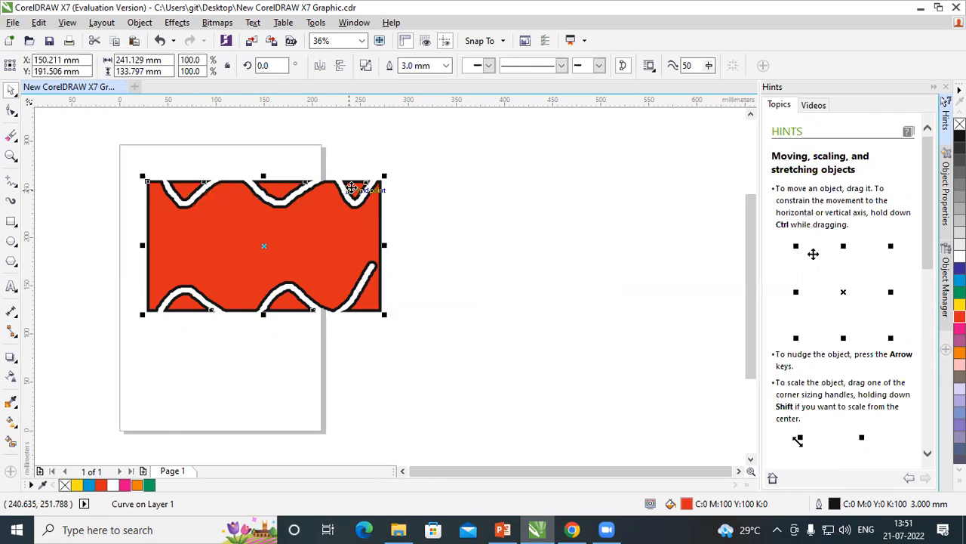
drag(249, 224, 330, 214)
Erase a wavy stroke through the middle of the red shape, starting and ending inside its outline.
click(10, 136)
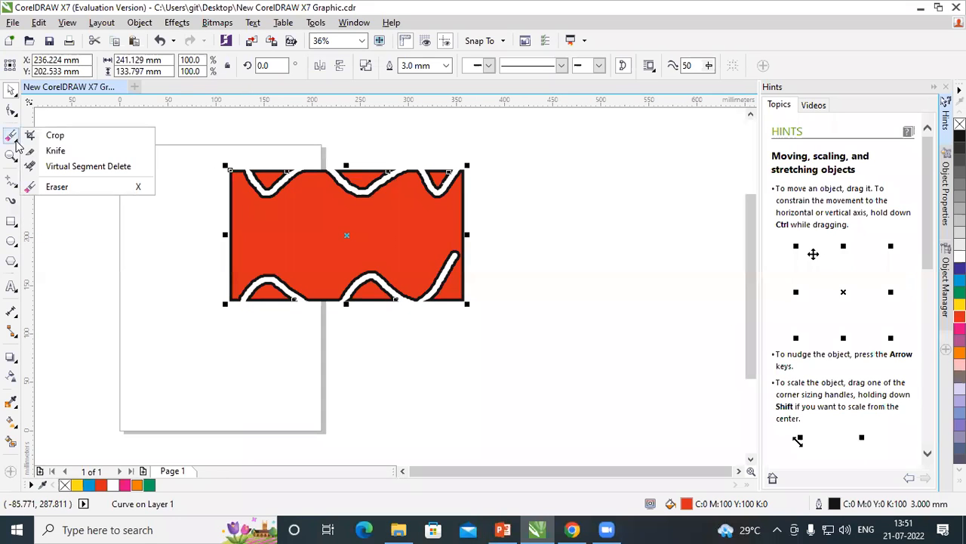
click(58, 187)
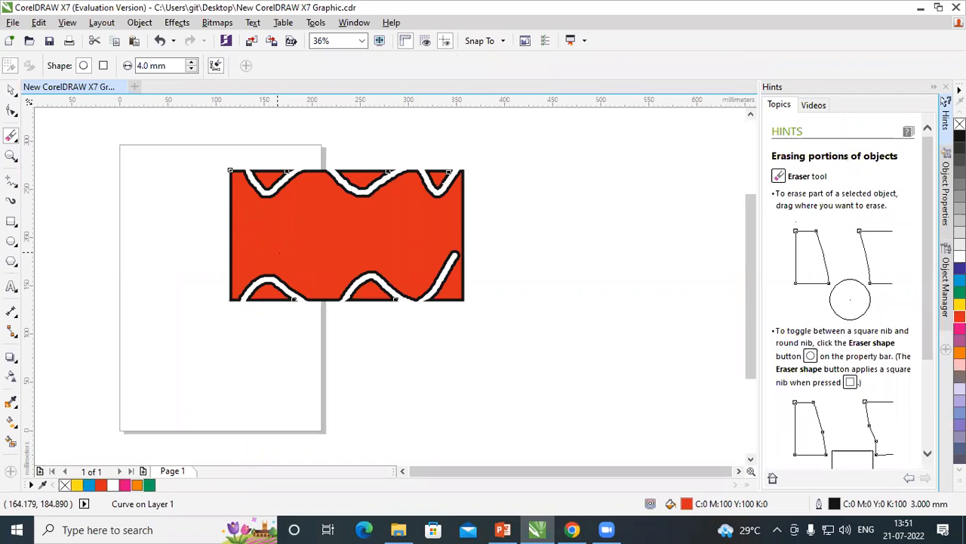
mouse_move(269, 228)
mouse_down()
mouse_move(315, 235)
mouse_move(340, 222)
mouse_move(383, 241)
mouse_move(450, 218)
mouse_up()
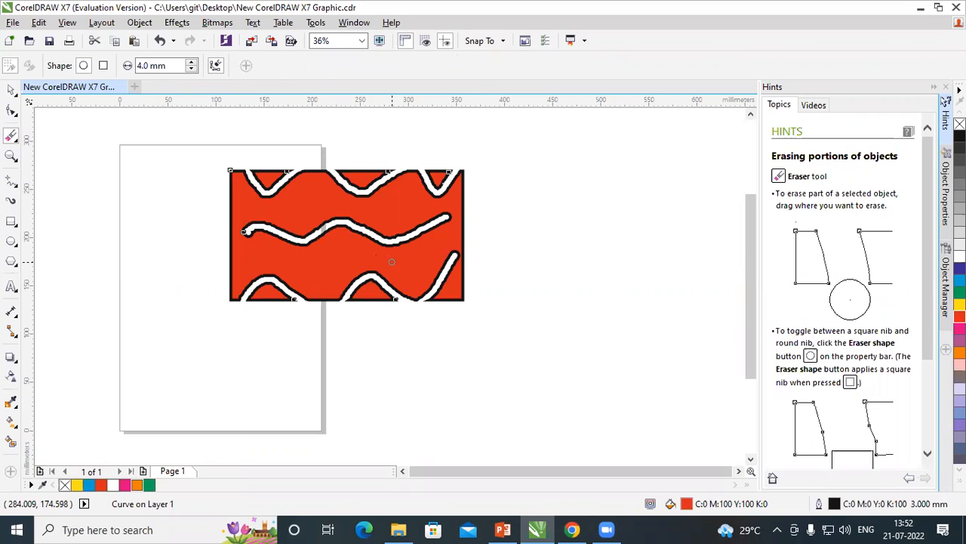
Draw a circle about 151 mm across beside the red shape, with a red fill and a 2.0 mm outline.
click(11, 240)
click(69, 238)
drag(78, 203, 173, 349)
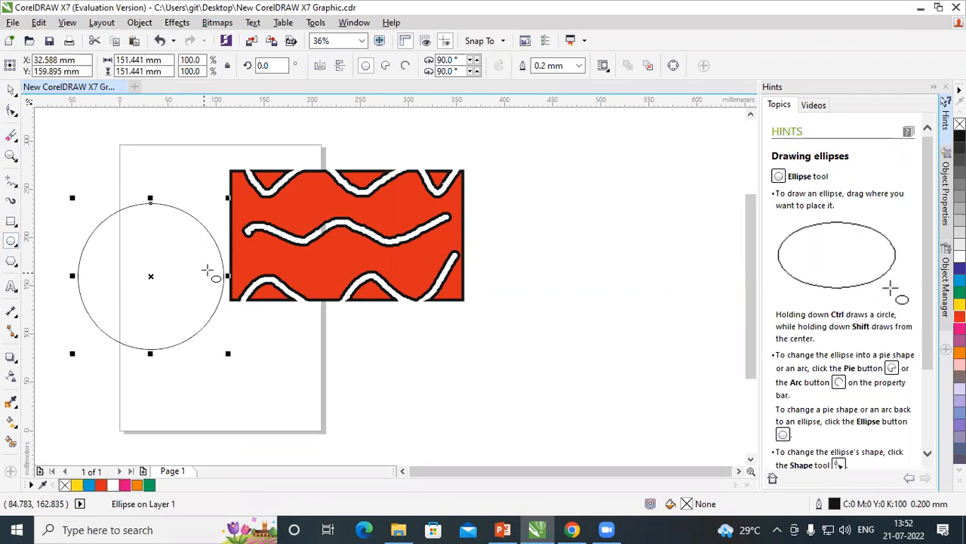
click(960, 304)
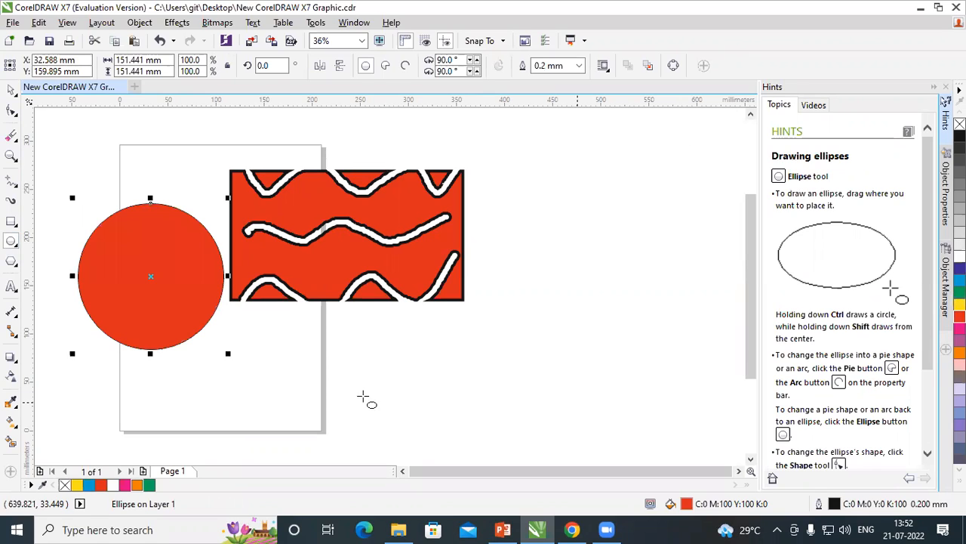
click(579, 65)
click(559, 180)
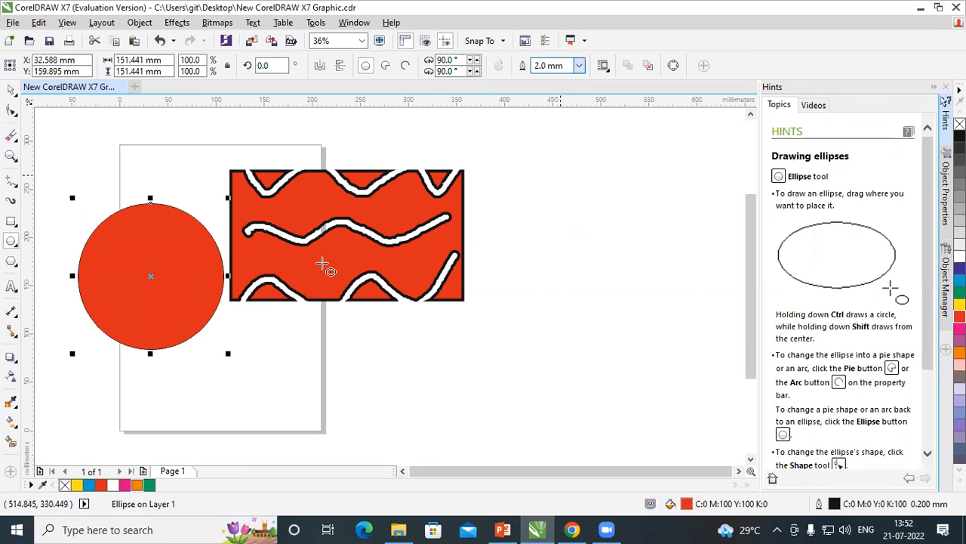
Erase a horizontal band through the circle's middle with a 5.1 mm nib and move the circle to the red shape's other side.
click(11, 143)
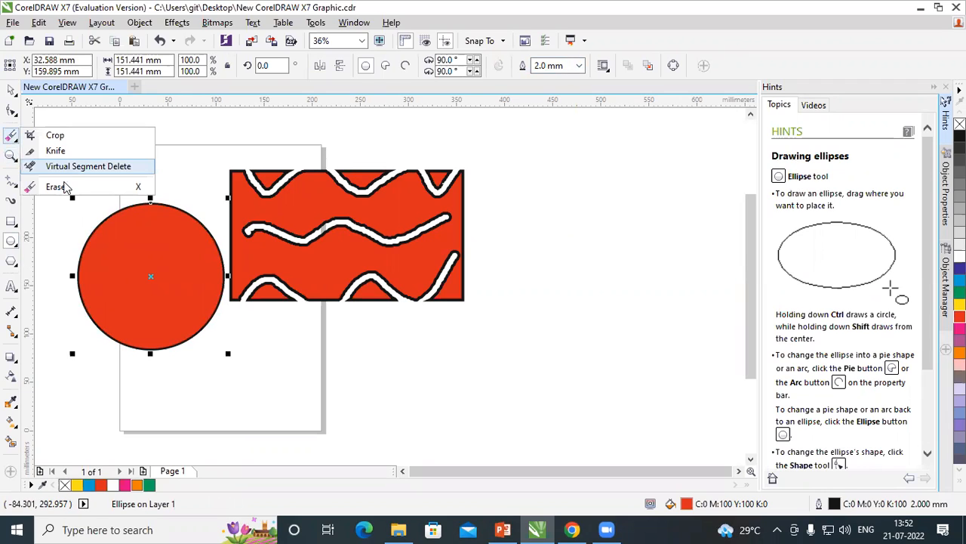
click(60, 187)
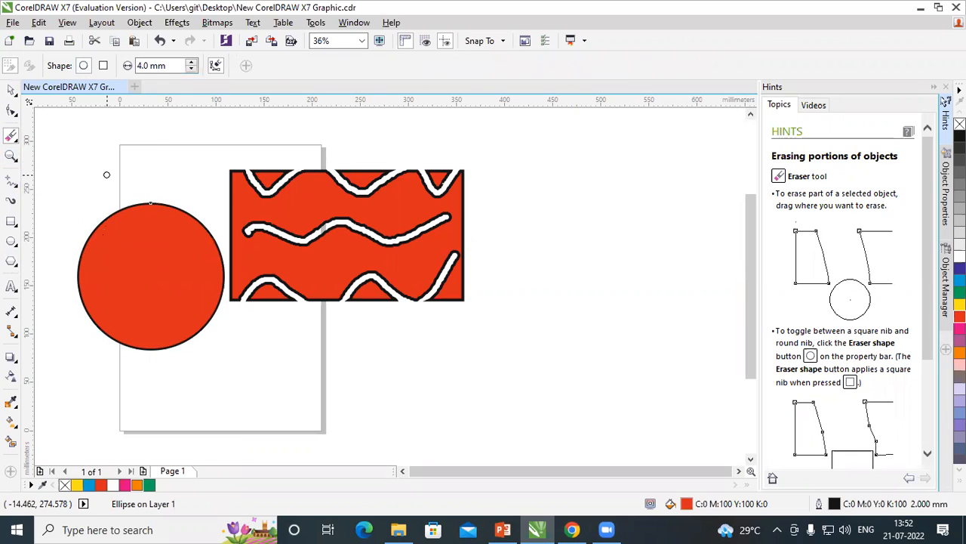
click(191, 63)
click(192, 64)
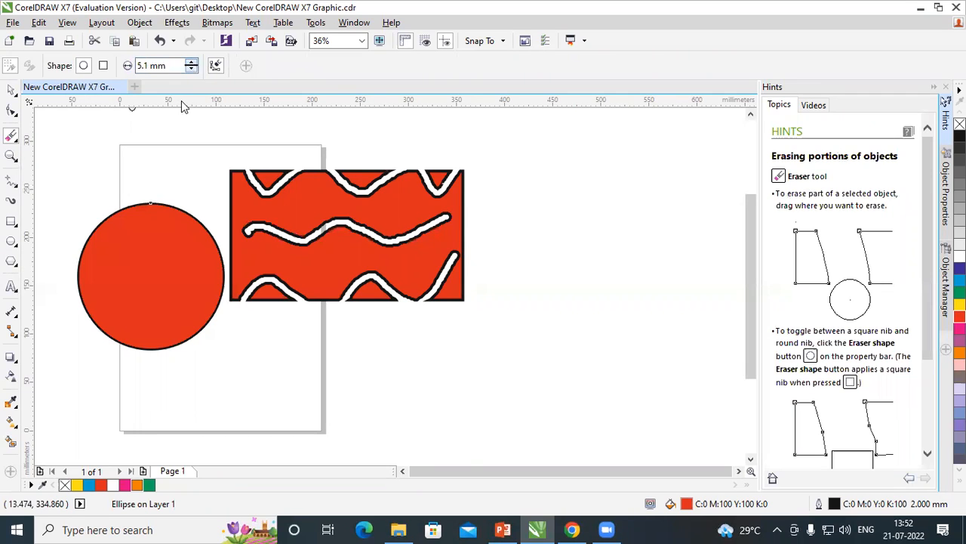
drag(65, 277, 234, 276)
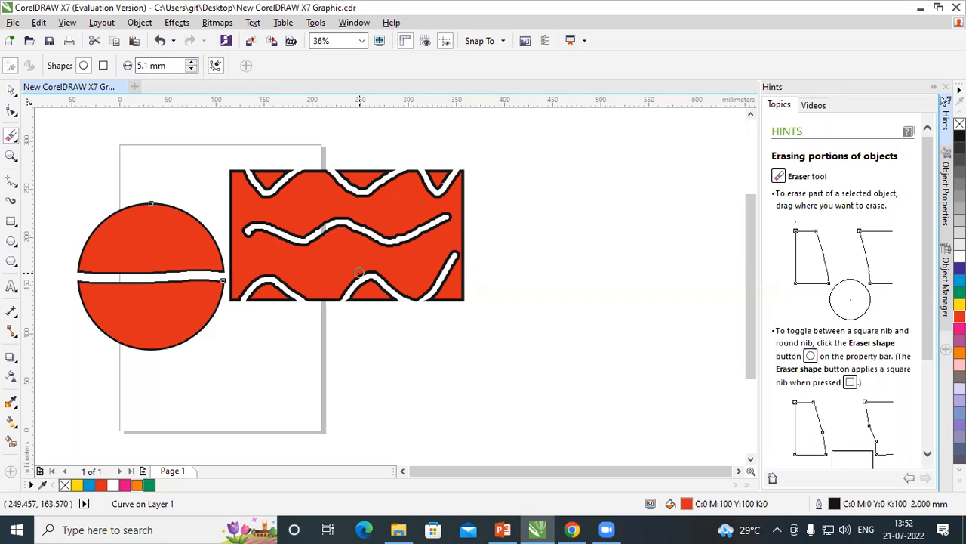
click(11, 89)
drag(164, 252, 595, 229)
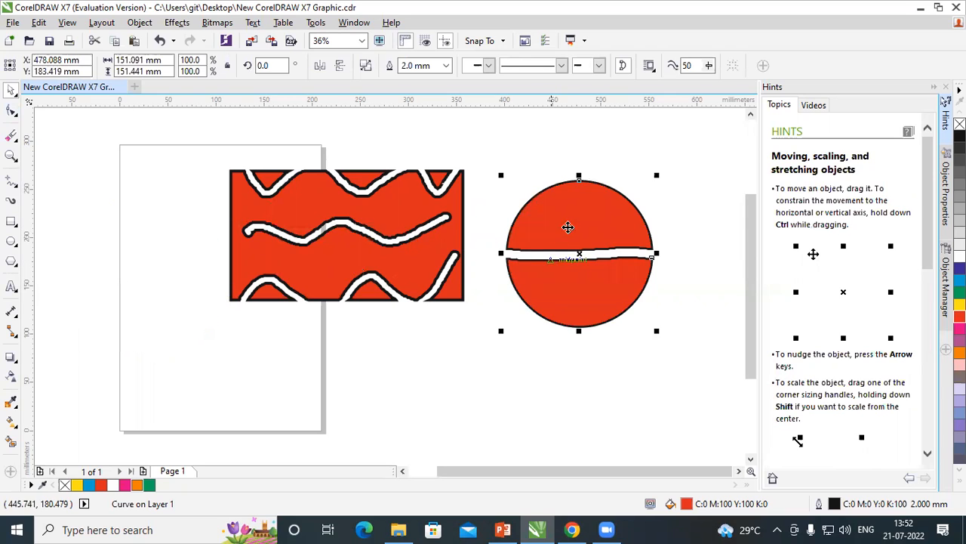
Draw a rectangle about 121 × 114 mm across the page's left edge and fill it green.
click(11, 220)
drag(75, 230, 193, 340)
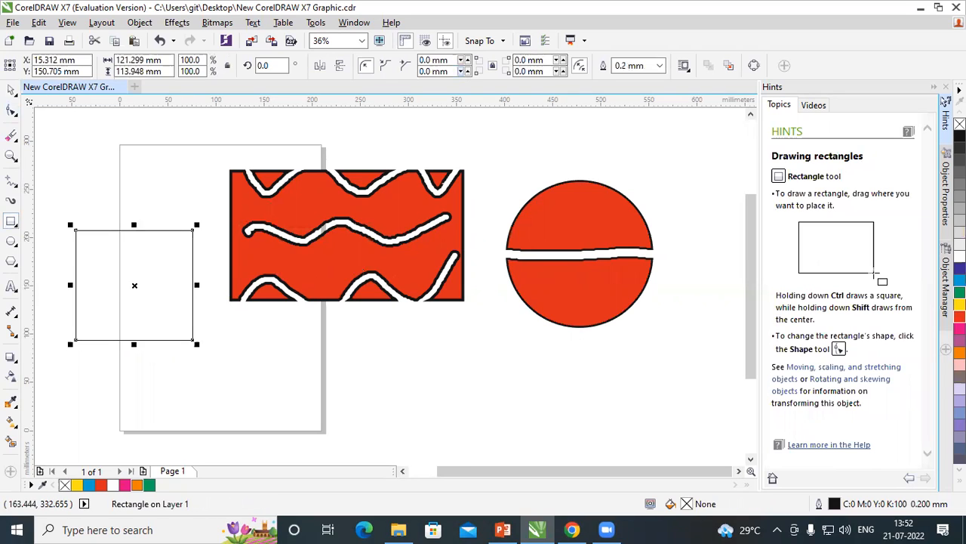
click(960, 299)
Move the split circle over the green rectangle and bring it to the front.
click(539, 231)
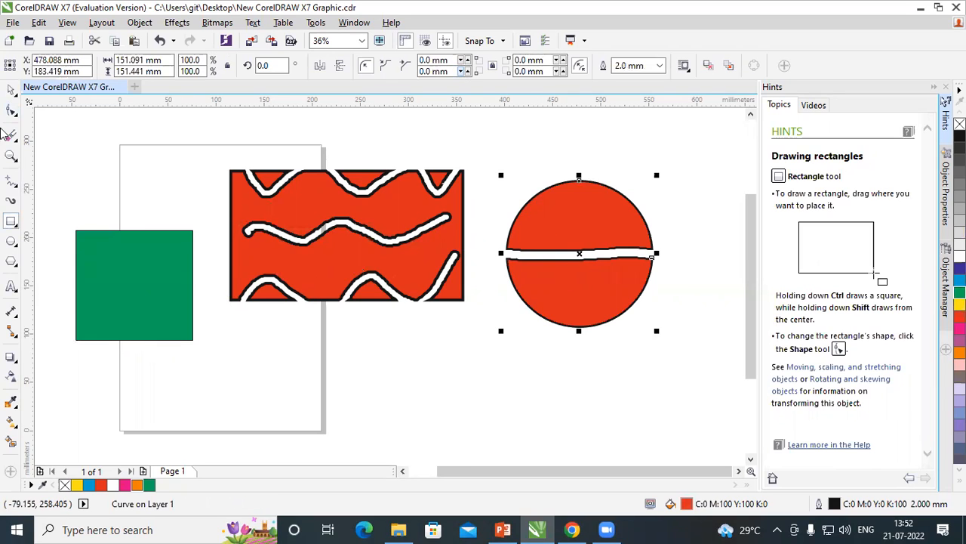
click(11, 89)
drag(589, 233, 140, 278)
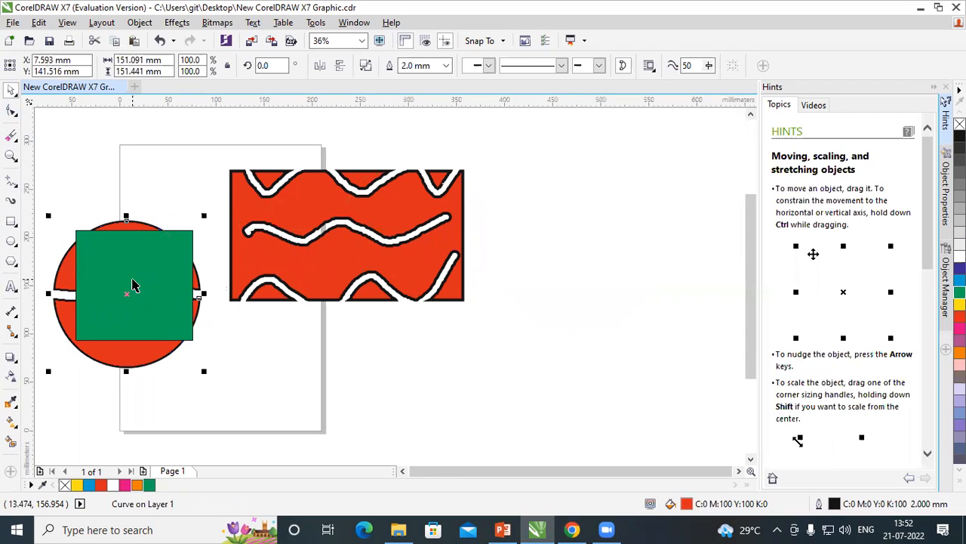
click(650, 67)
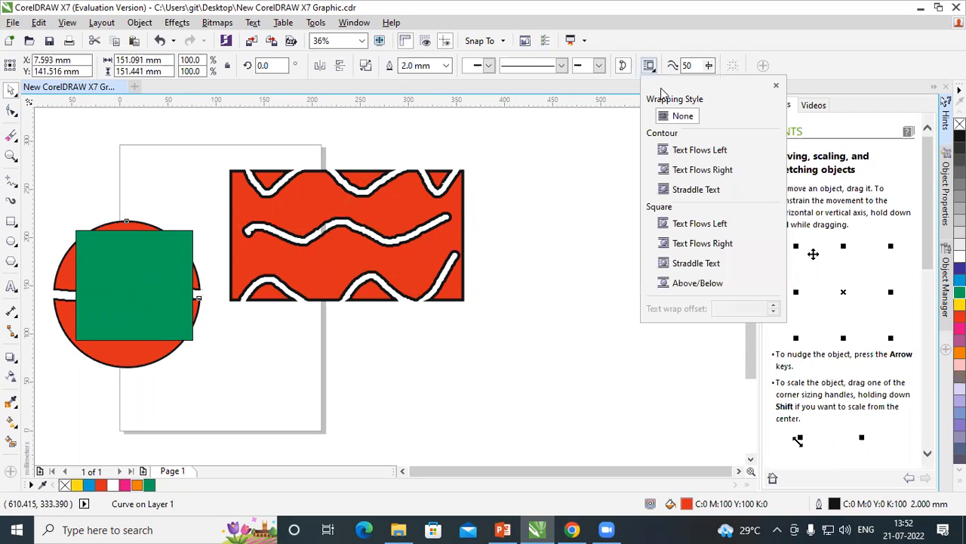
click(223, 357)
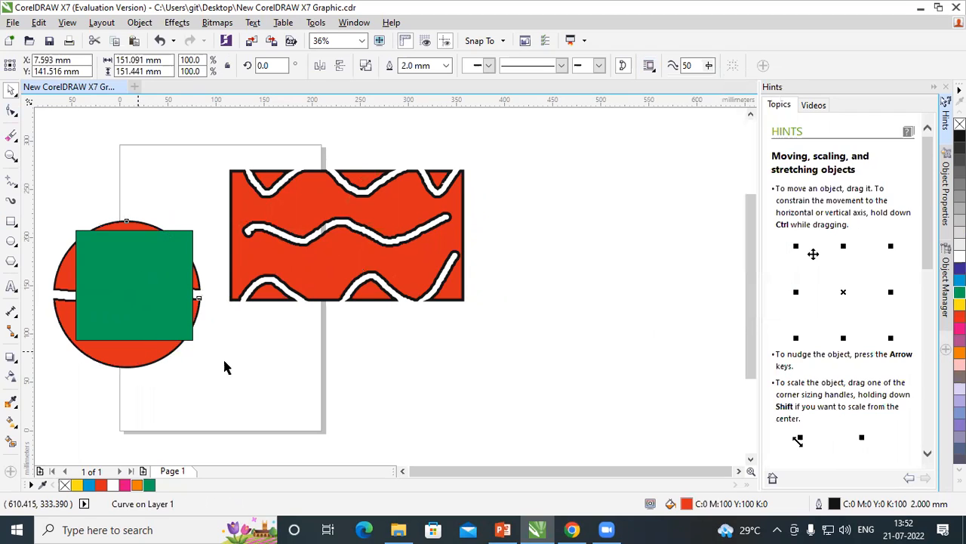
click(140, 349)
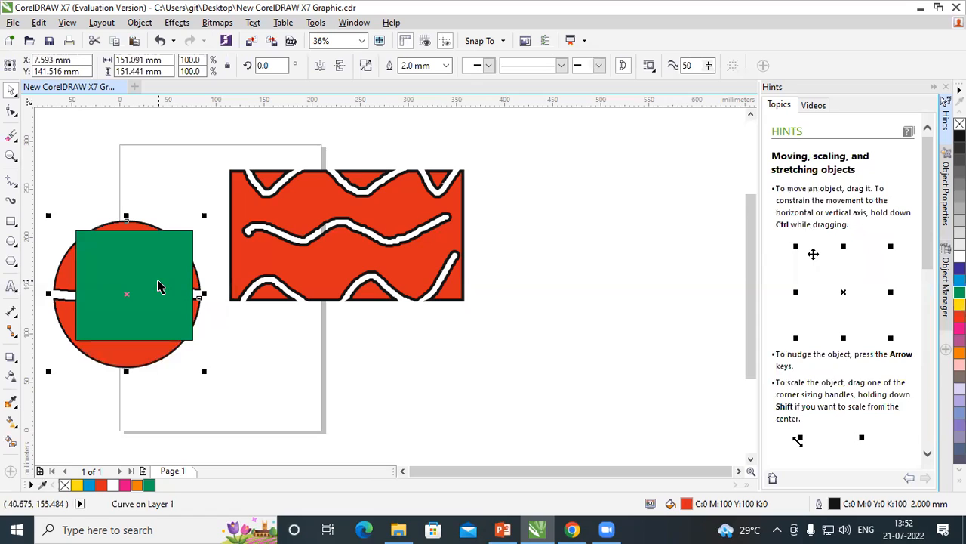
key(shift+Page_Up)
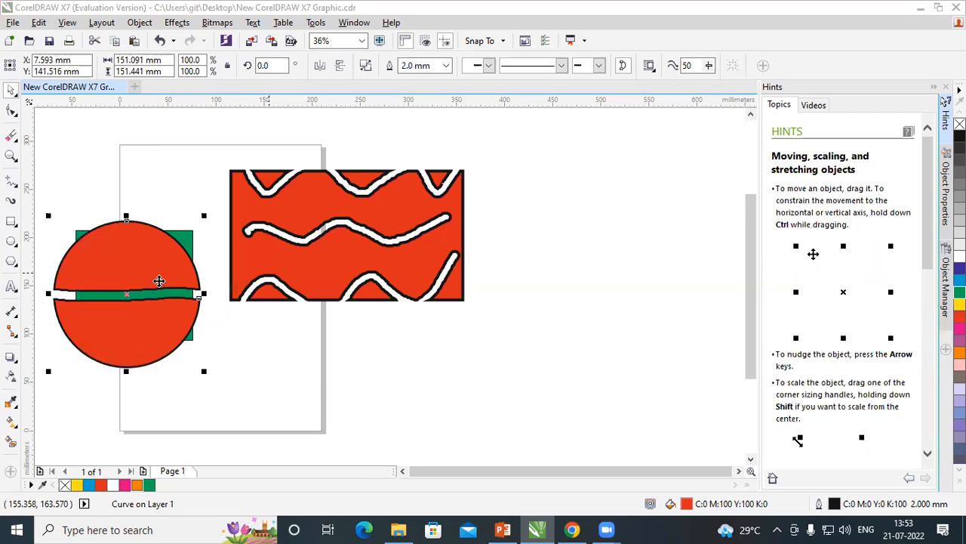
Move the split circle back to the right of the red shape and switch the Eraser to a square nib.
mouse_move(87, 336)
mouse_down()
mouse_move(136, 269)
mouse_move(574, 229)
mouse_move(564, 355)
mouse_move(587, 224)
mouse_move(584, 247)
mouse_up()
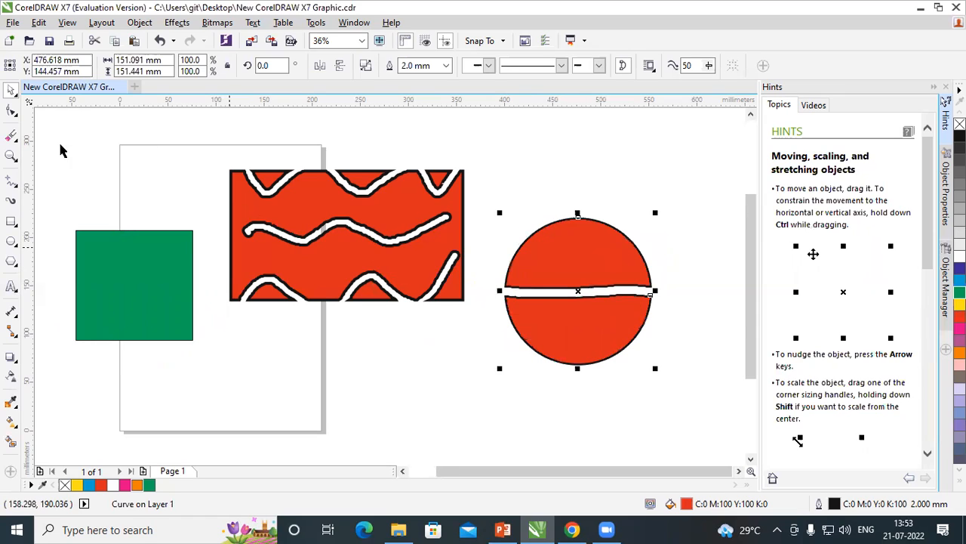
click(11, 136)
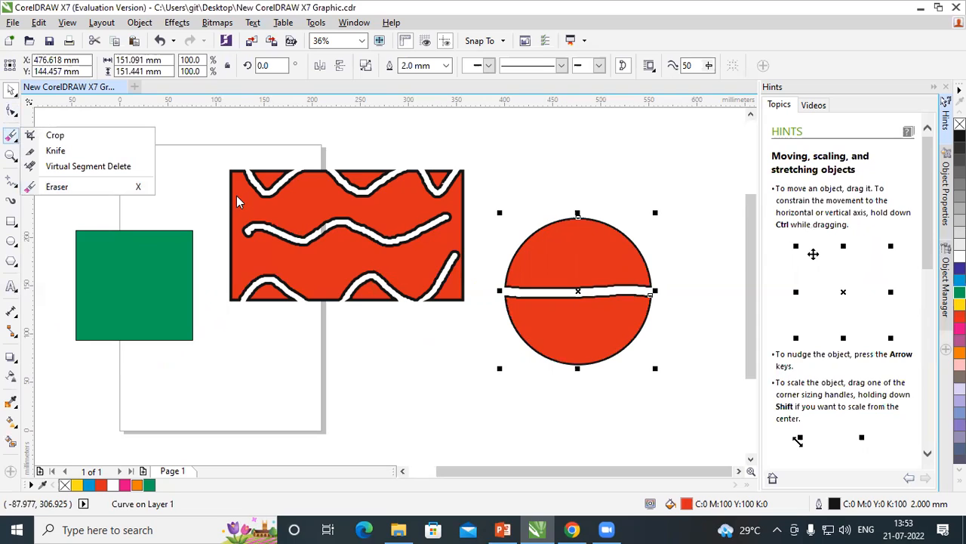
click(101, 188)
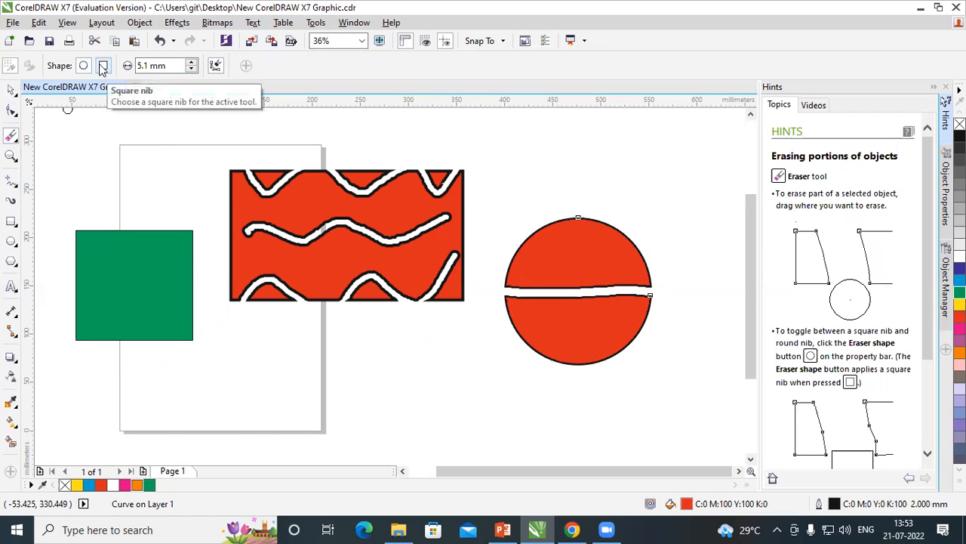
click(103, 67)
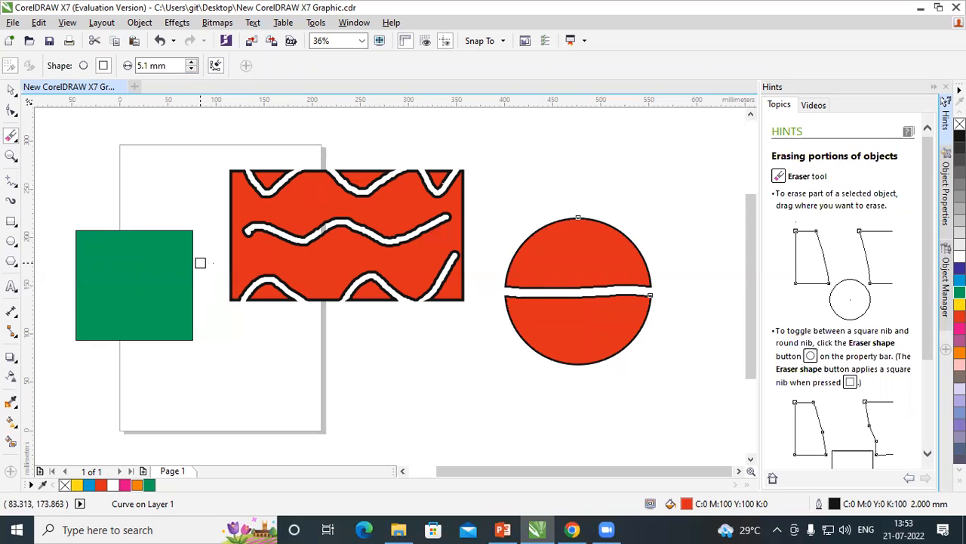
Move the green rectangle slightly up and to the right and set its outline width to 2.5 mm.
click(11, 89)
drag(125, 246, 148, 196)
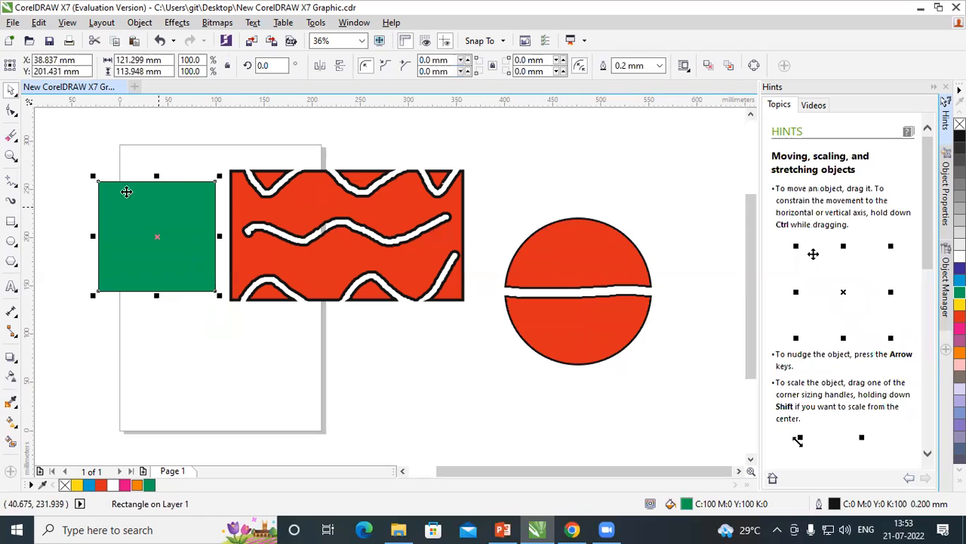
click(659, 65)
click(639, 194)
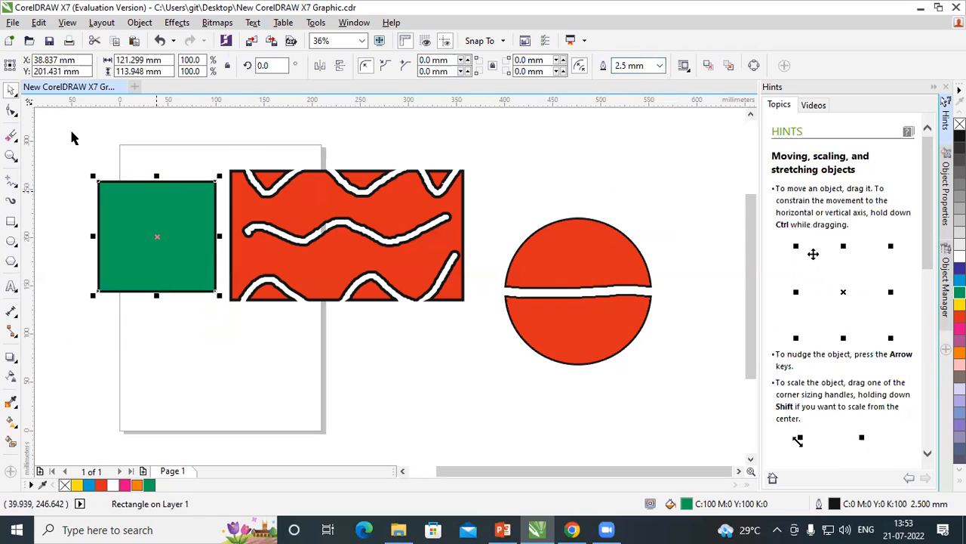
Erase a vertical band through the middle of the green rectangle with the 5.1 mm square nib.
click(13, 138)
click(51, 184)
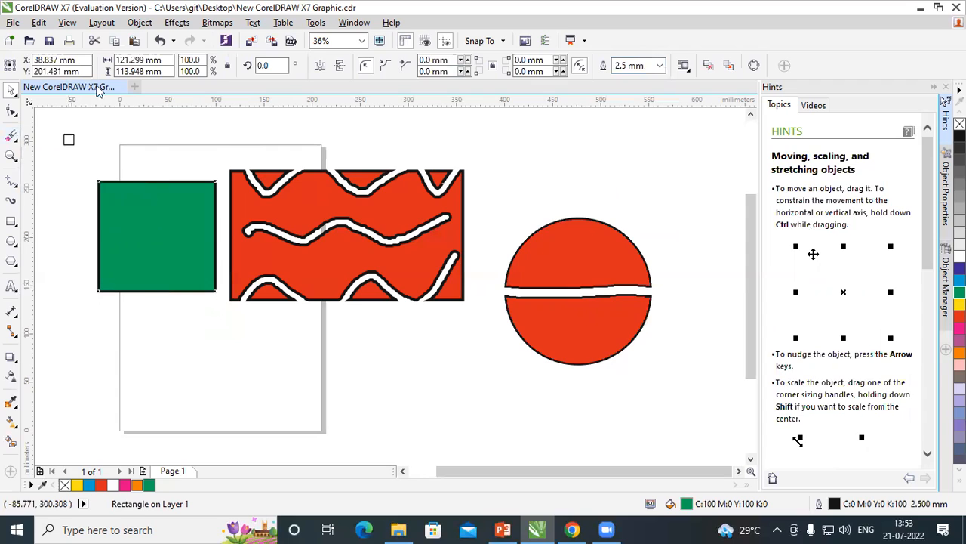
drag(149, 166, 152, 301)
drag(170, 425, 170, 432)
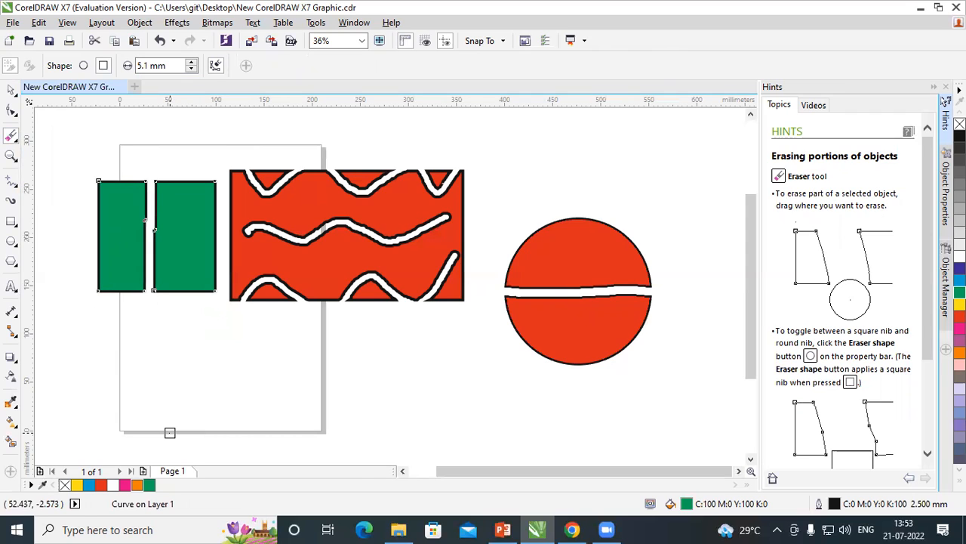
Move the split green rectangle as one object to the page's upper-left corner.
click(11, 89)
click(108, 190)
drag(108, 189, 141, 317)
drag(215, 343, 162, 184)
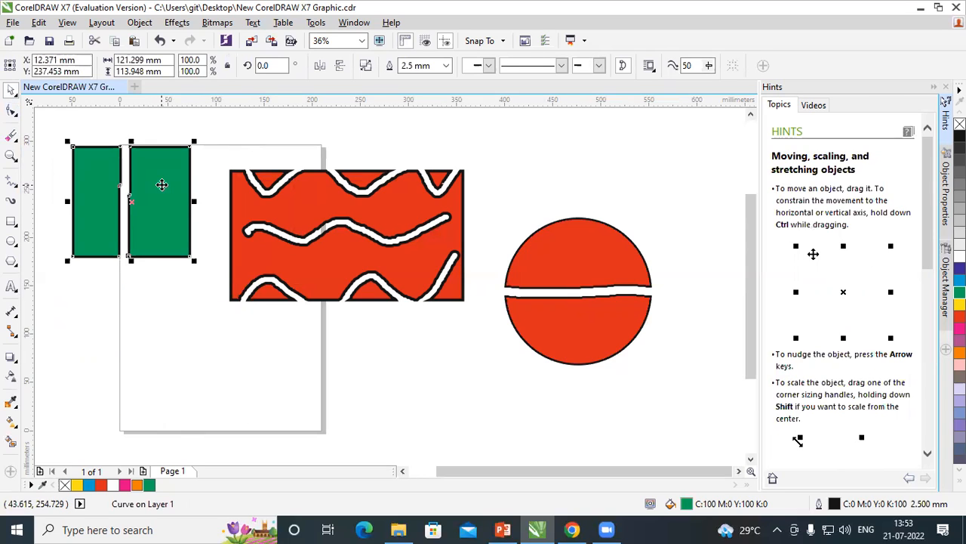
Move the split green rectangle to about X 95 mm, Y 246 mm so it overlaps the red shape's upper-left corner.
mouse_move(162, 184)
mouse_down()
mouse_move(176, 276)
mouse_move(140, 187)
mouse_move(164, 211)
mouse_move(173, 251)
mouse_move(167, 183)
mouse_up()
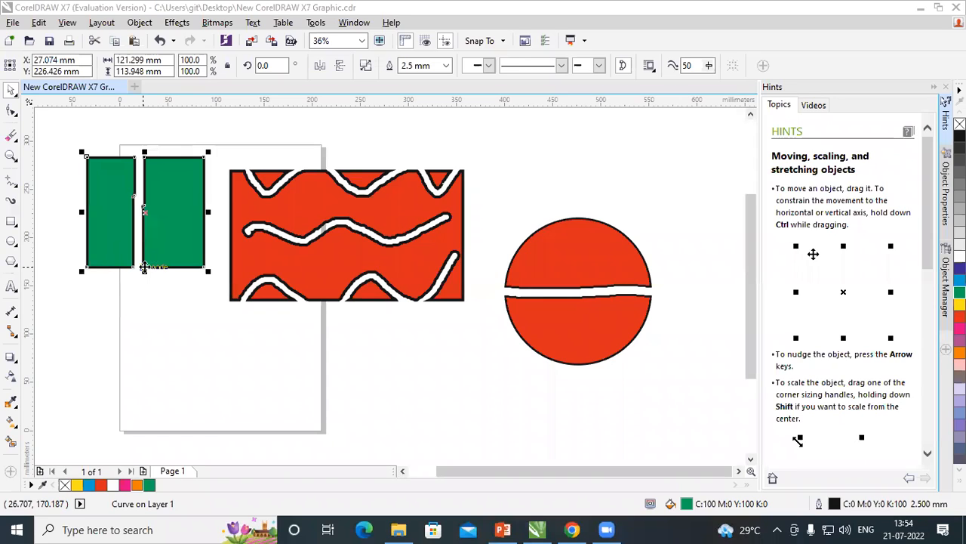
drag(162, 225, 157, 344)
mouse_move(151, 289)
mouse_down()
mouse_move(308, 136)
mouse_move(509, 224)
mouse_move(143, 223)
mouse_move(115, 173)
mouse_up()
click(16, 115)
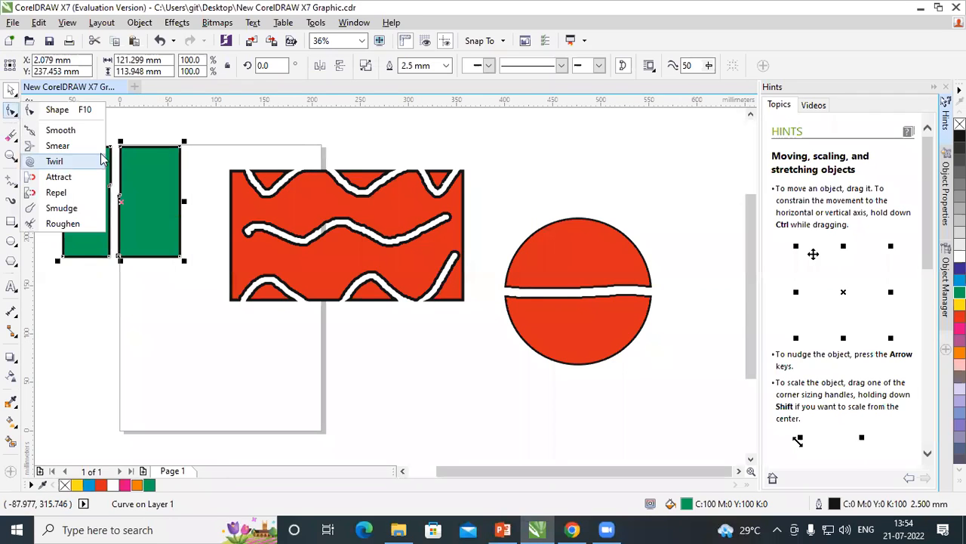
click(145, 151)
drag(199, 160, 289, 152)
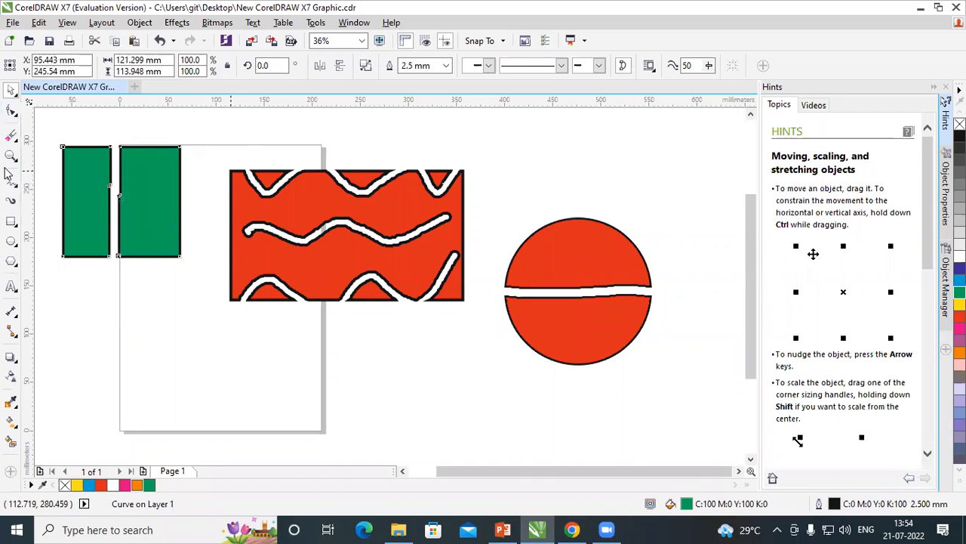
click(16, 140)
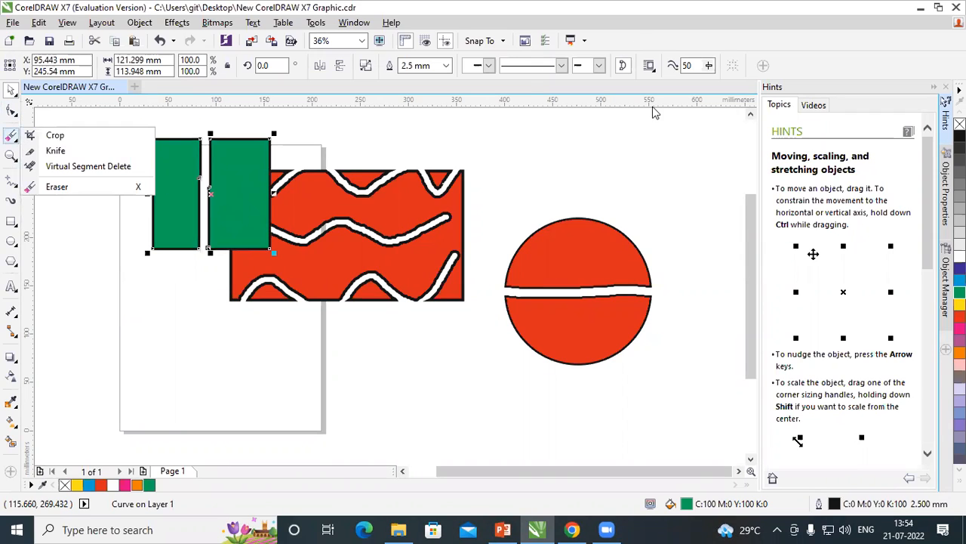
click(41, 186)
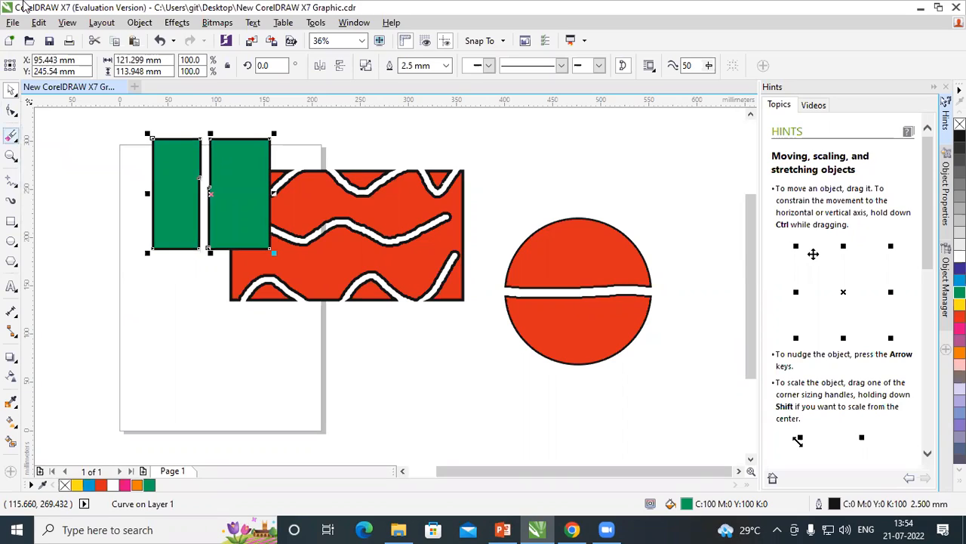
click(780, 71)
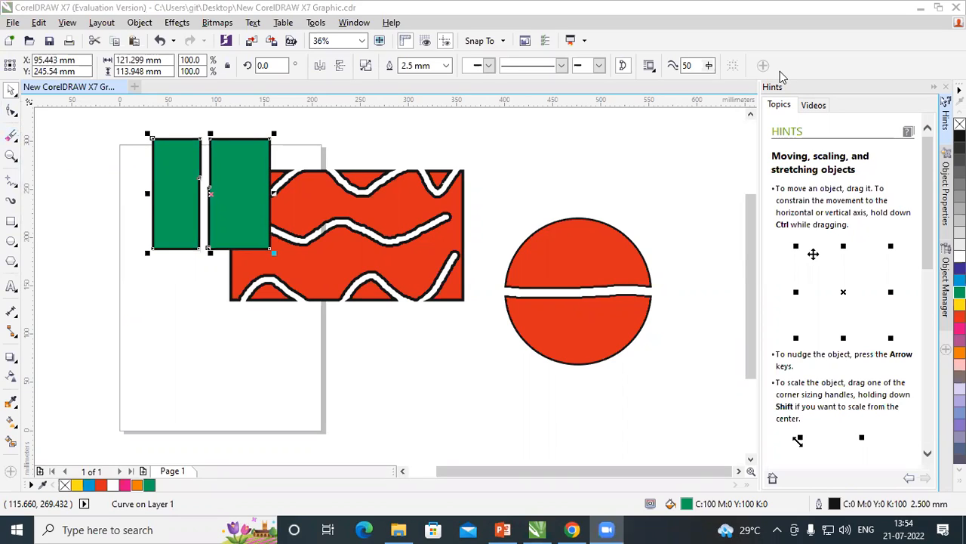